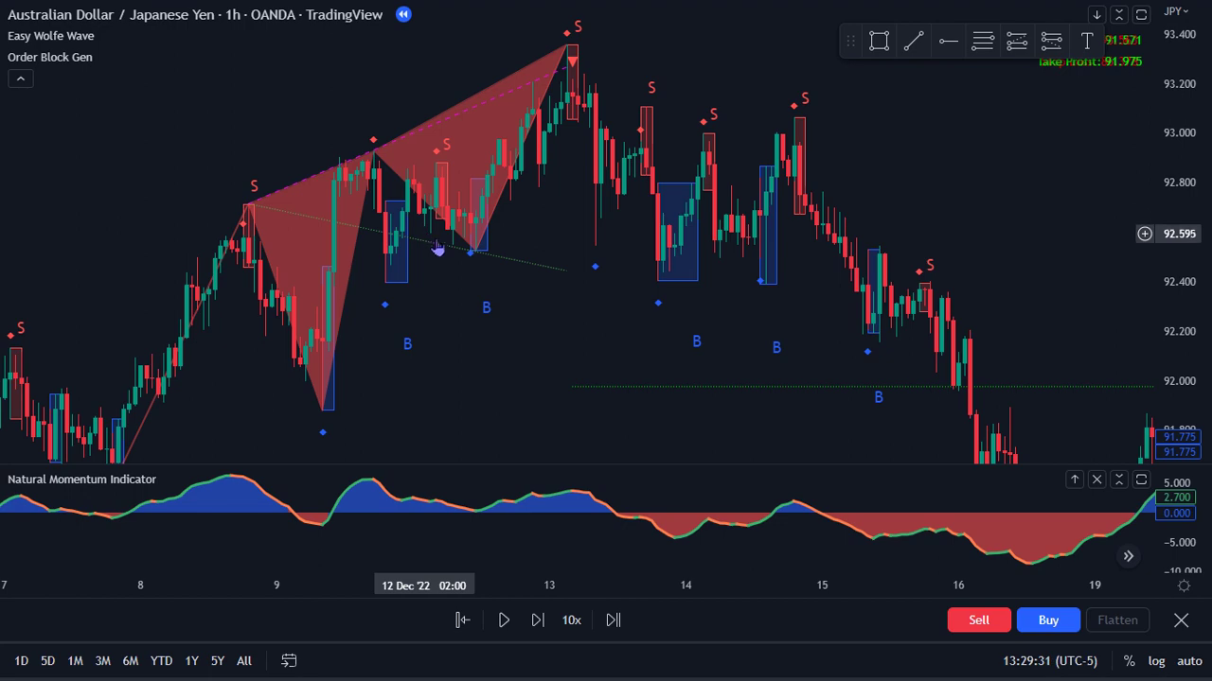
- Examine the AUD/JPY hourly price action from the red Wolfe wave pattern through 20 December, including its buy and sell order blocks
left_click_drag(537, 287, 776, 282)
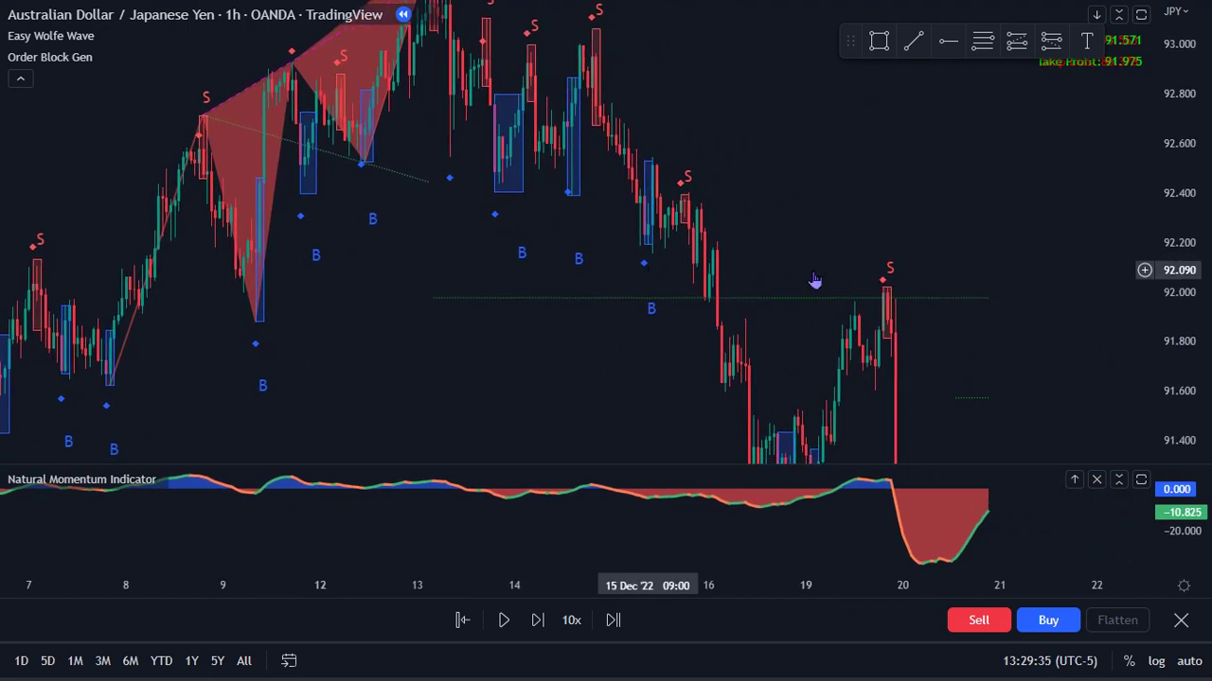
scroll(1136, 237, "down", 2)
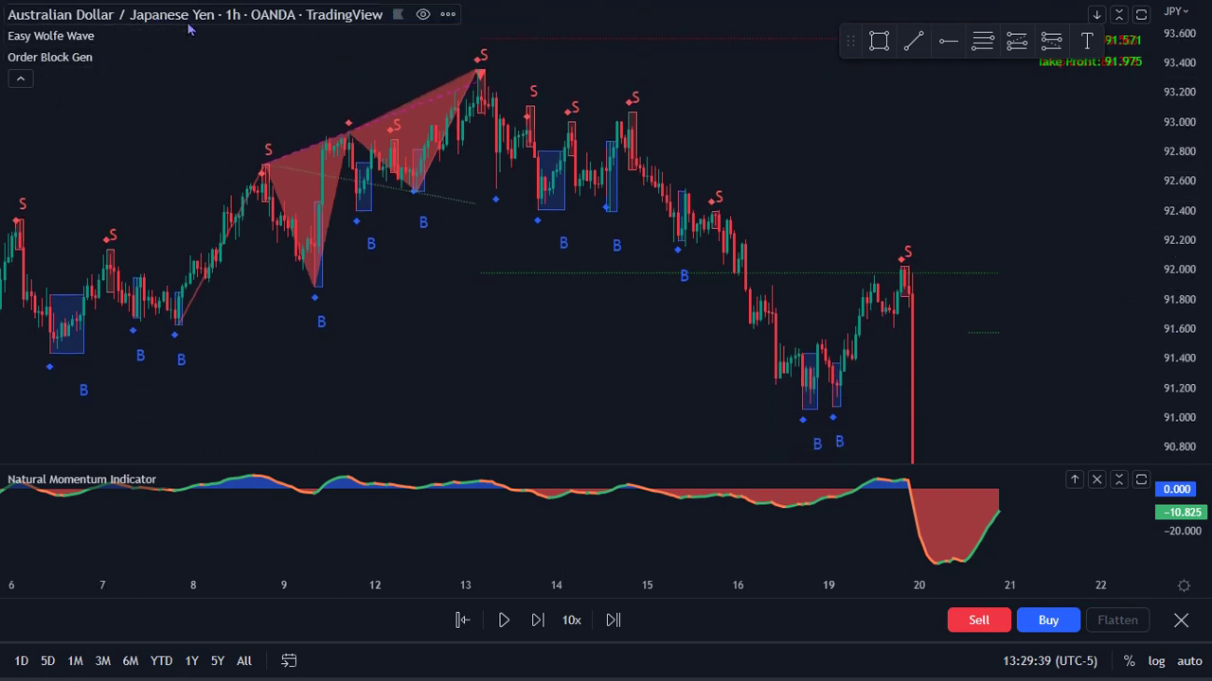
left_click_drag(653, 371, 451, 332)
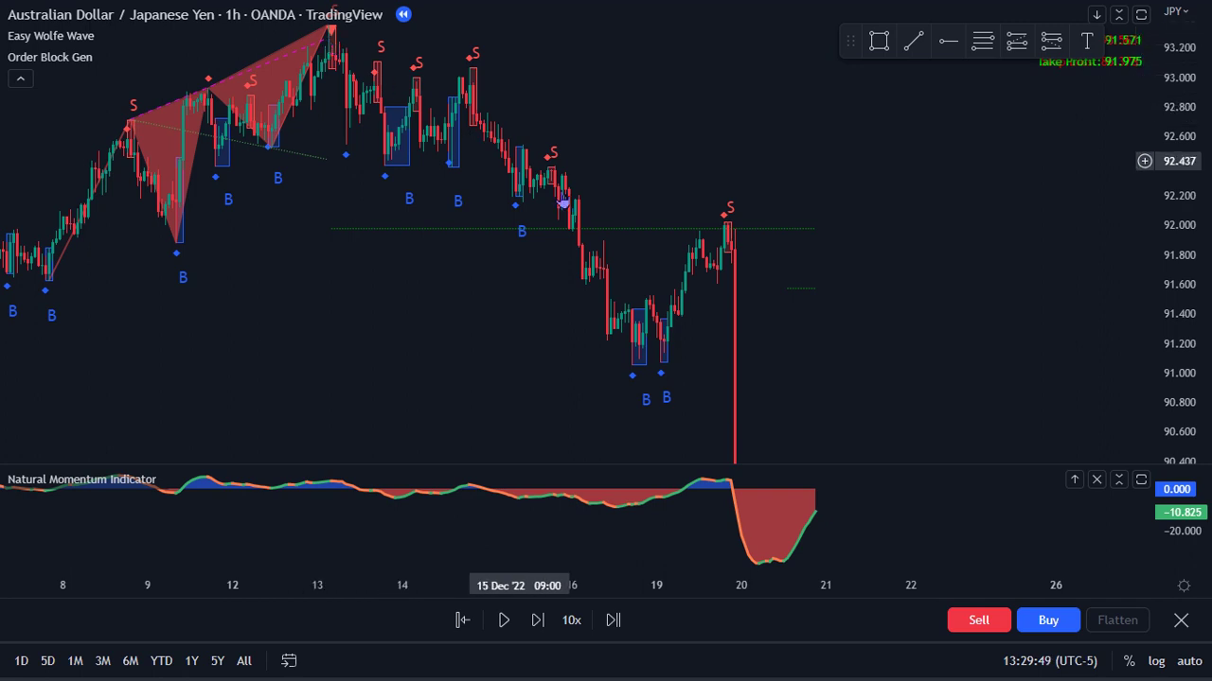
scroll(1182, 298, "down", 2)
scroll(1182, 298, "down", 2)
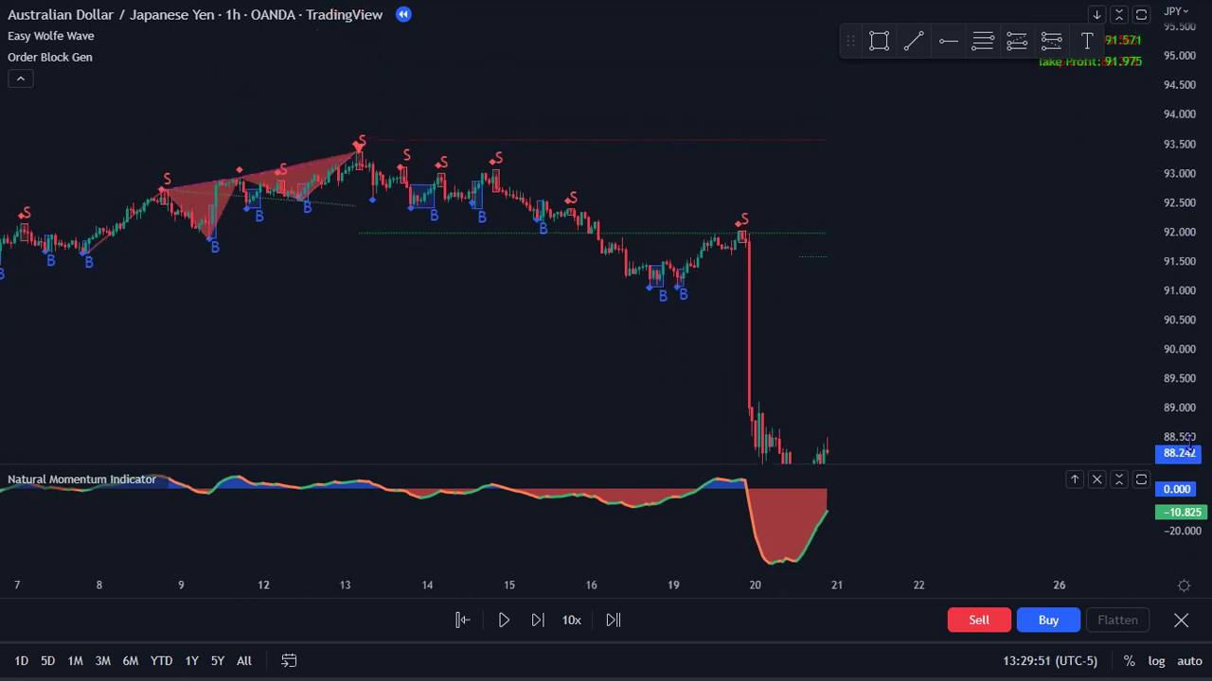
scroll(852, 356, "up", 1)
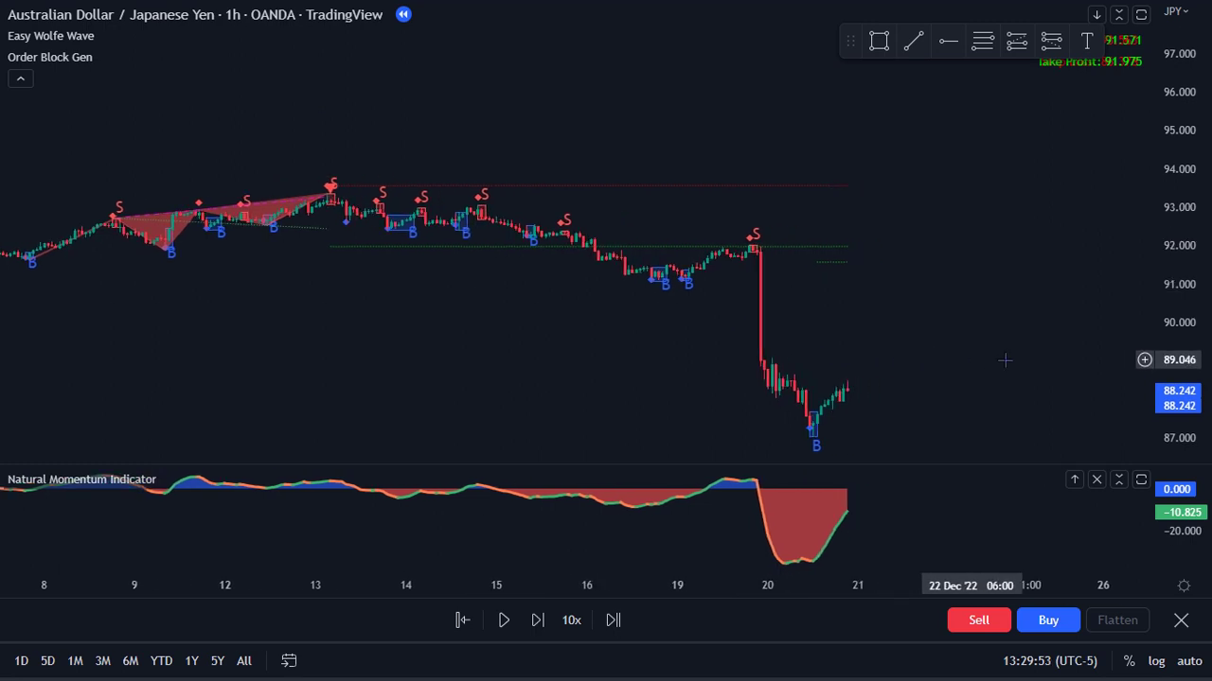
left_click_drag(1183, 340, 1124, 172)
scroll(319, 262, "up", 2)
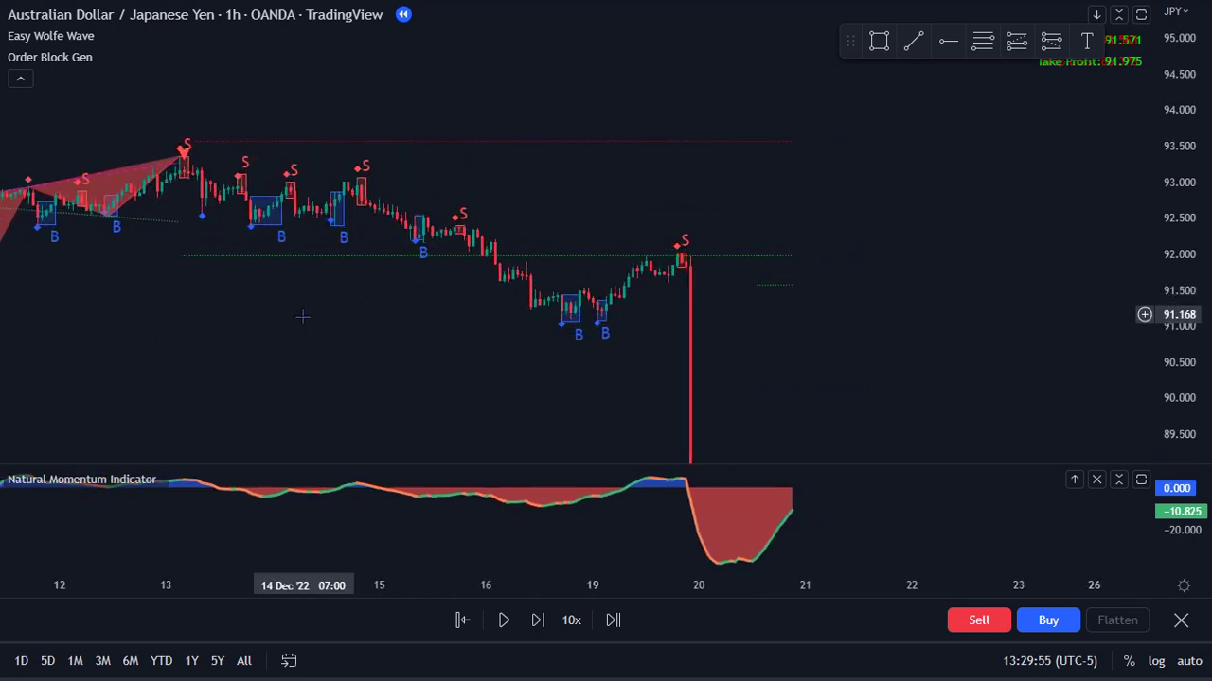
left_click_drag(319, 263, 654, 319)
scroll(338, 278, "up", 2)
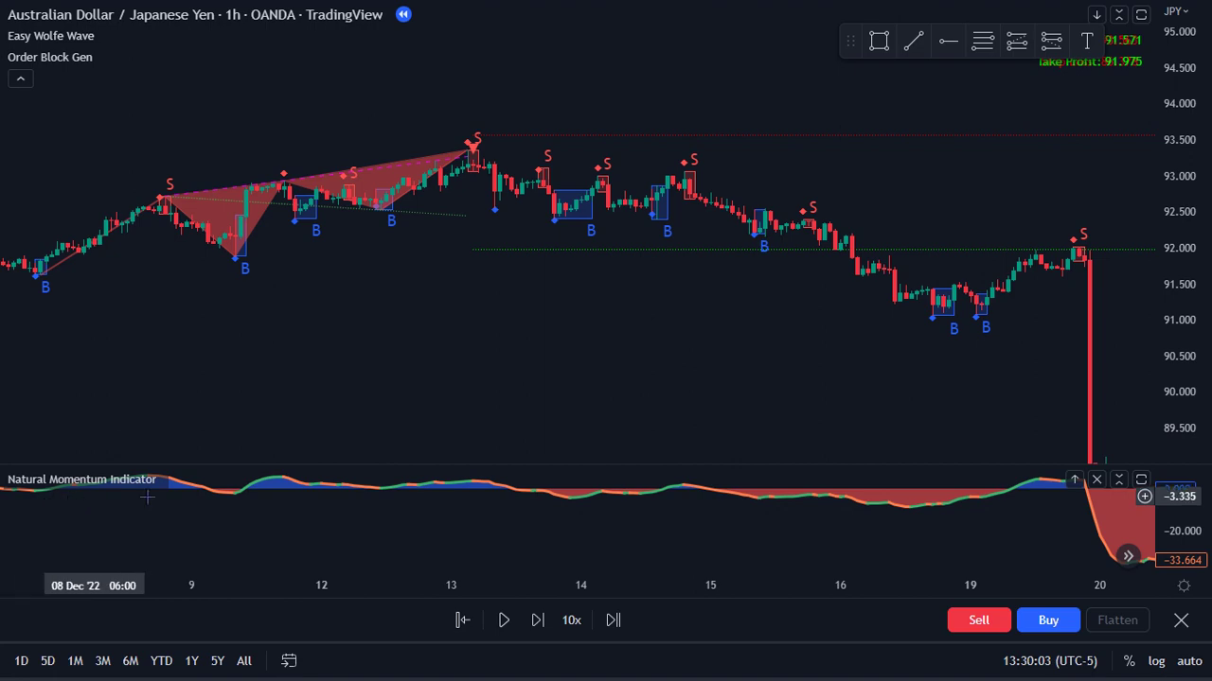
- Examine the Wolfe wave's swing points between 8 and 13 December alongside the Natural Momentum Indicator peaks
scroll(589, 303, "up", 2)
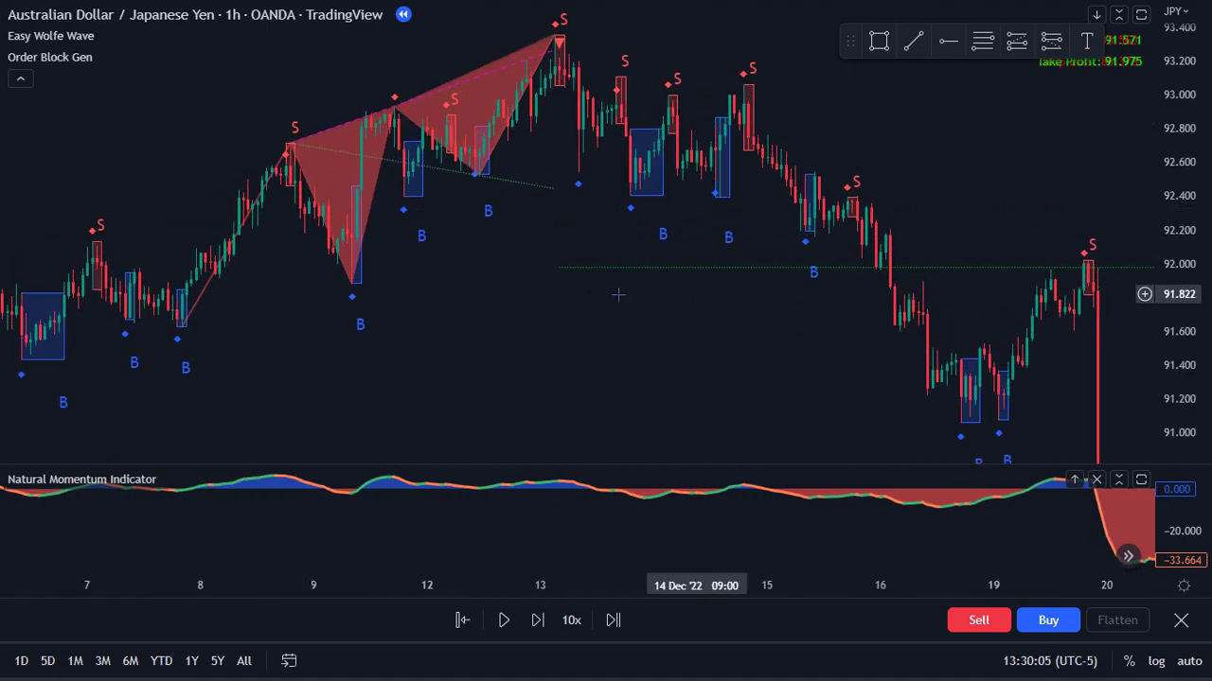
left_click_drag(663, 295, 744, 344)
scroll(738, 350, "up", 2)
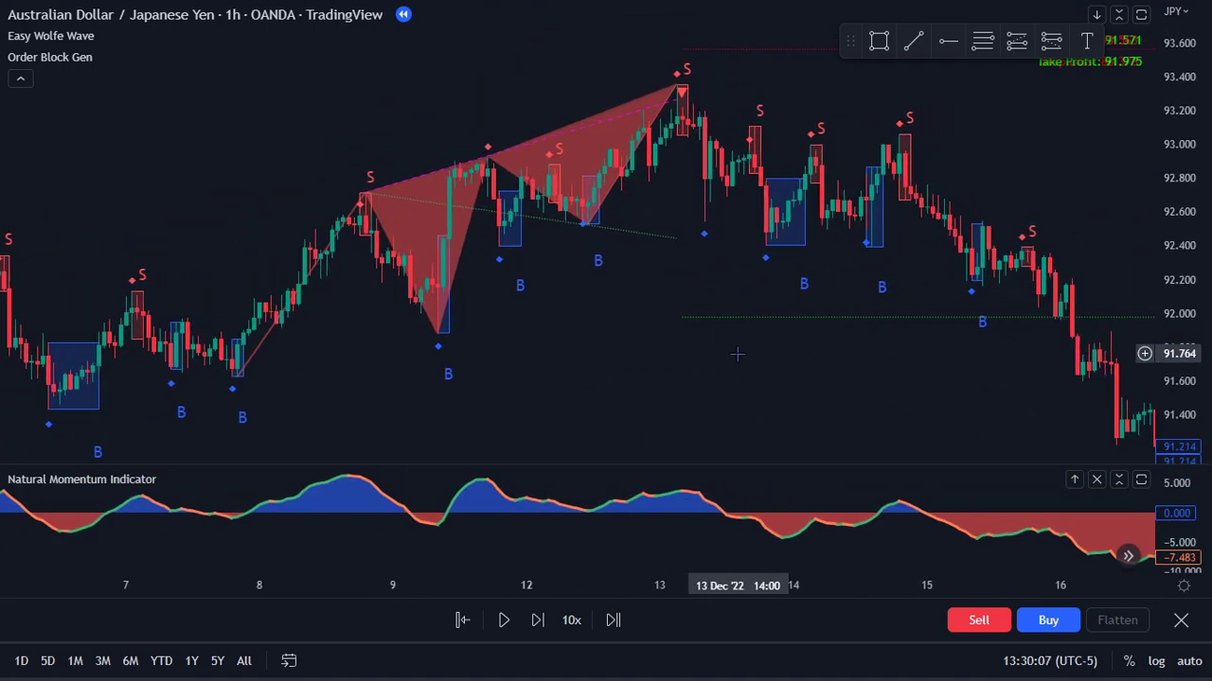
scroll(736, 354, "up", 1)
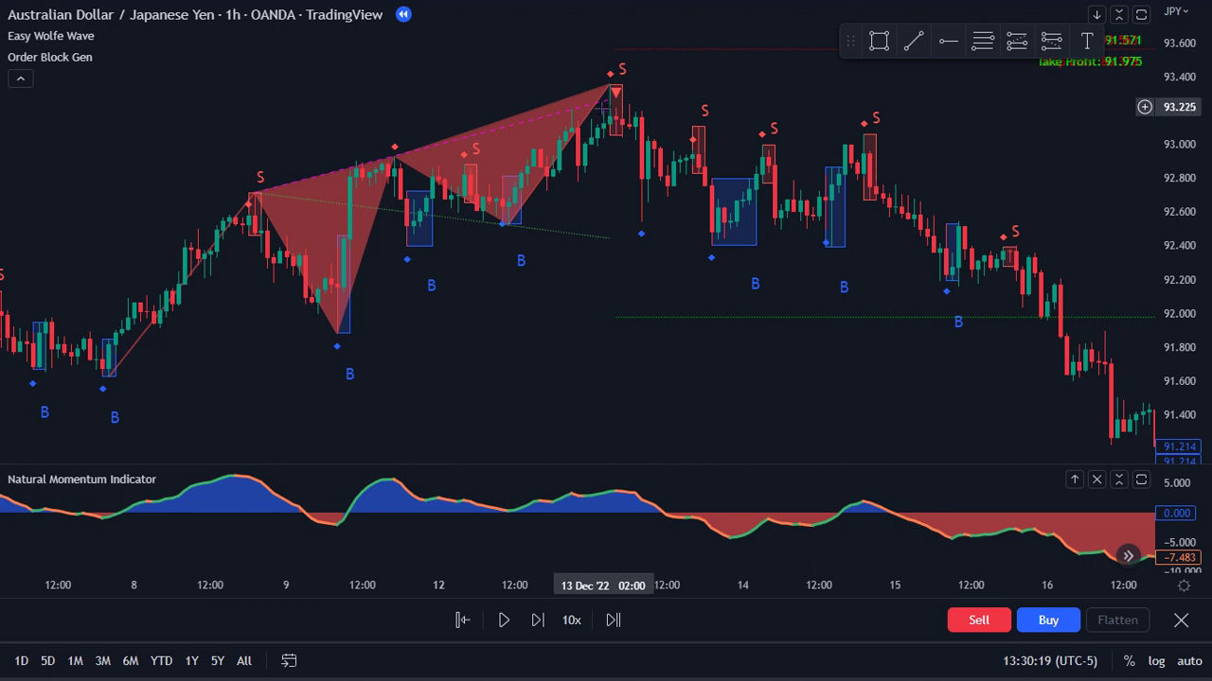
scroll(625, 124, "down", 2)
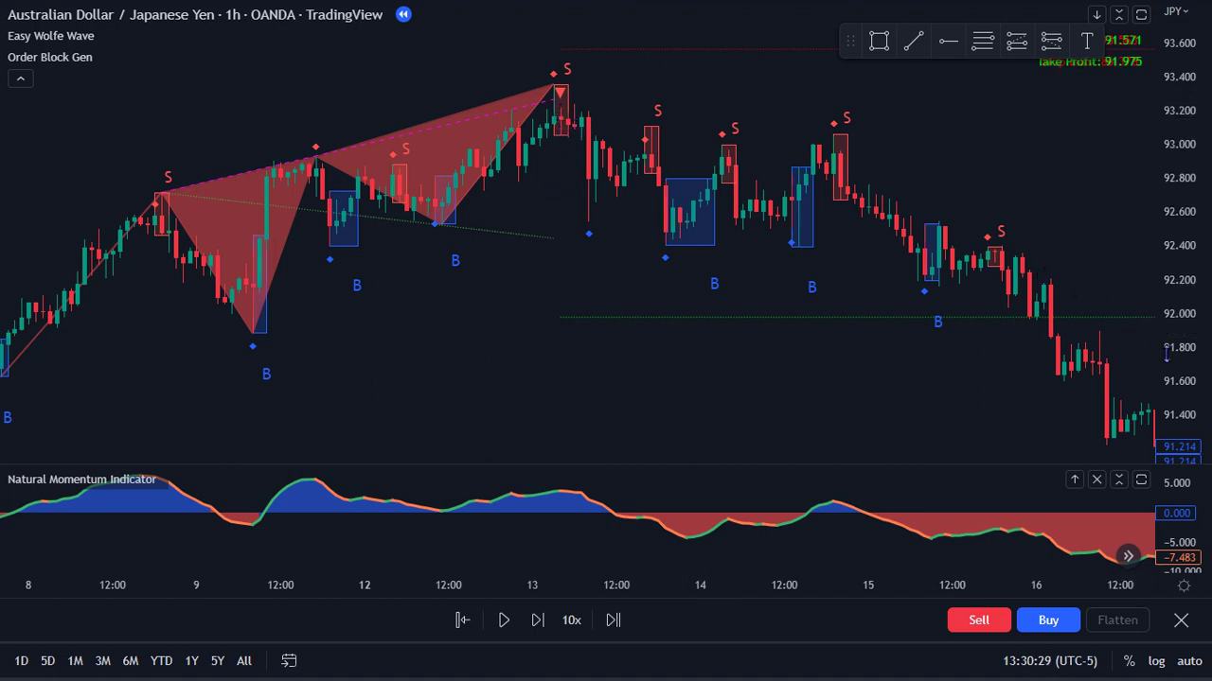
left_click_drag(598, 297, 591, 331)
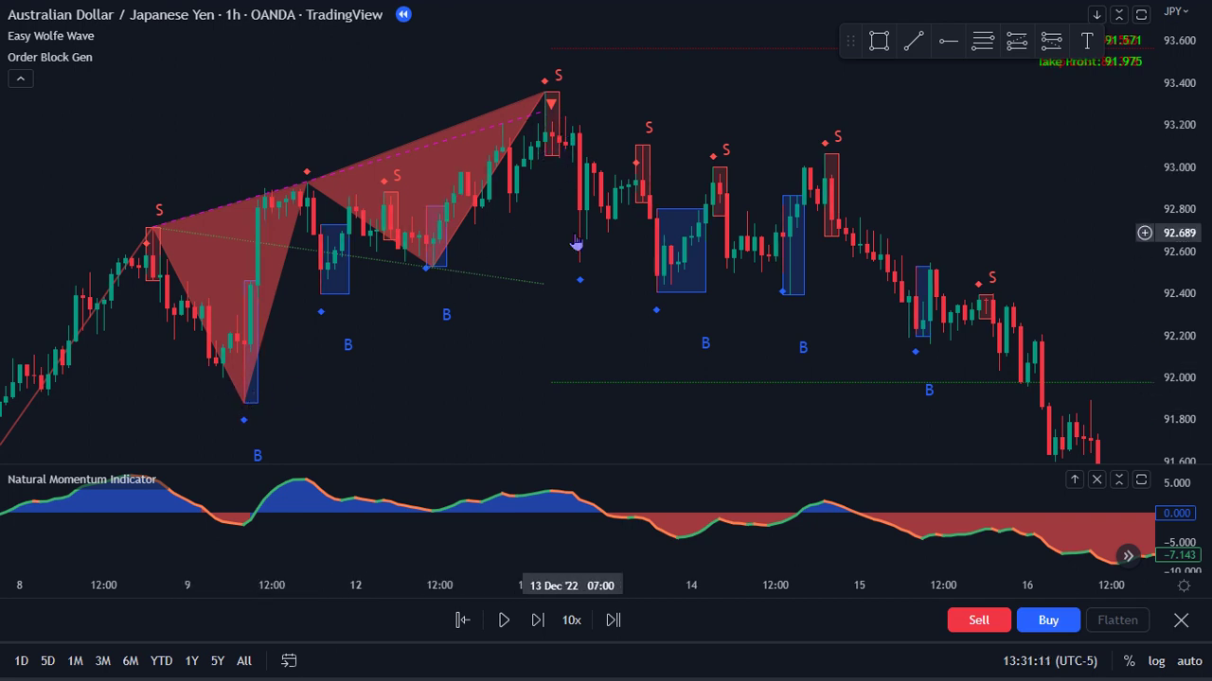
key("Left")
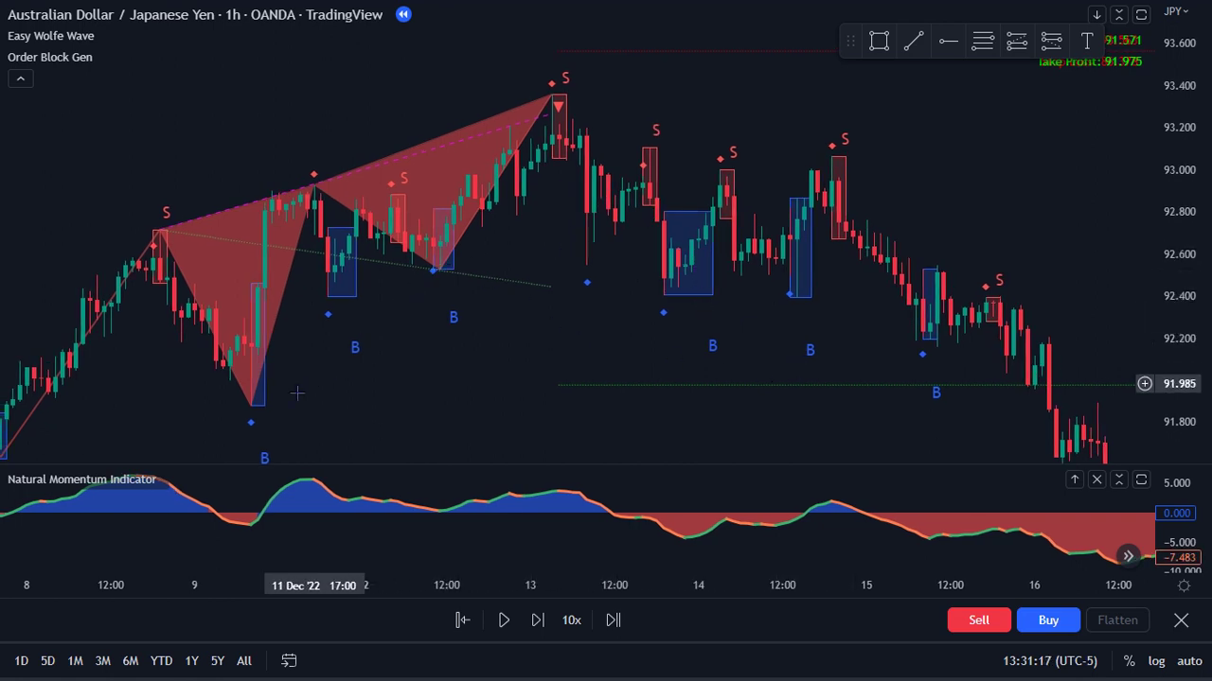
scroll(566, 393, "down", 1)
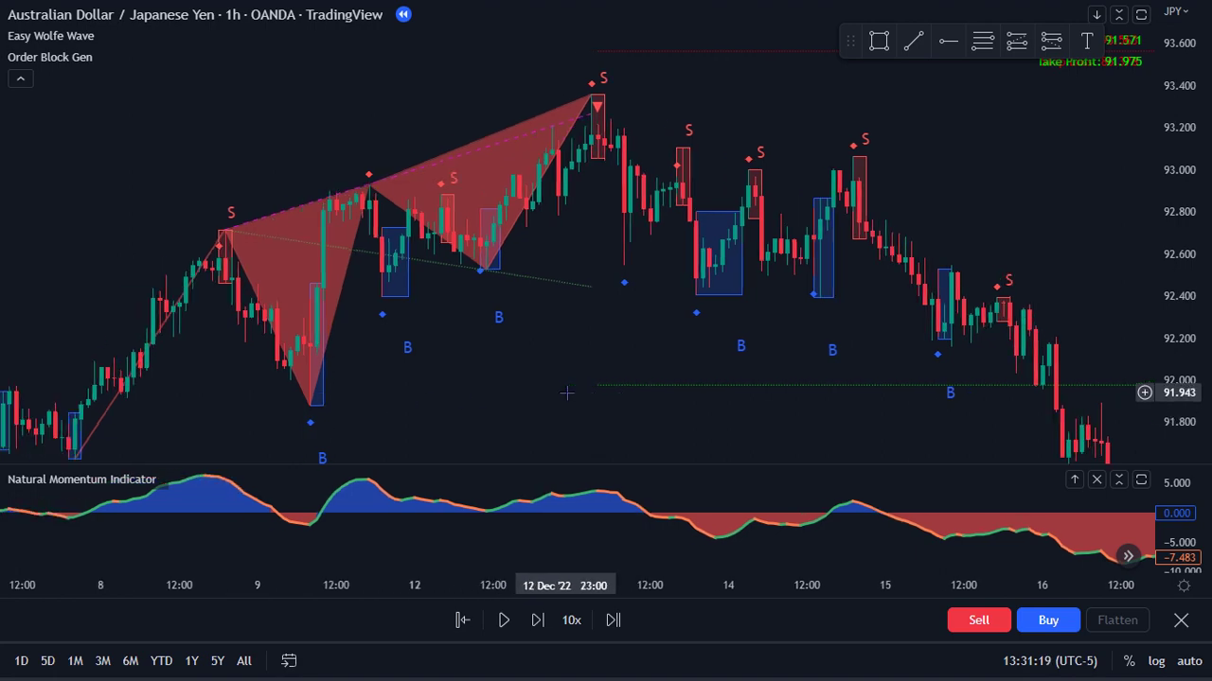
scroll(566, 388, "down", 1)
scroll(566, 388, "up", 3)
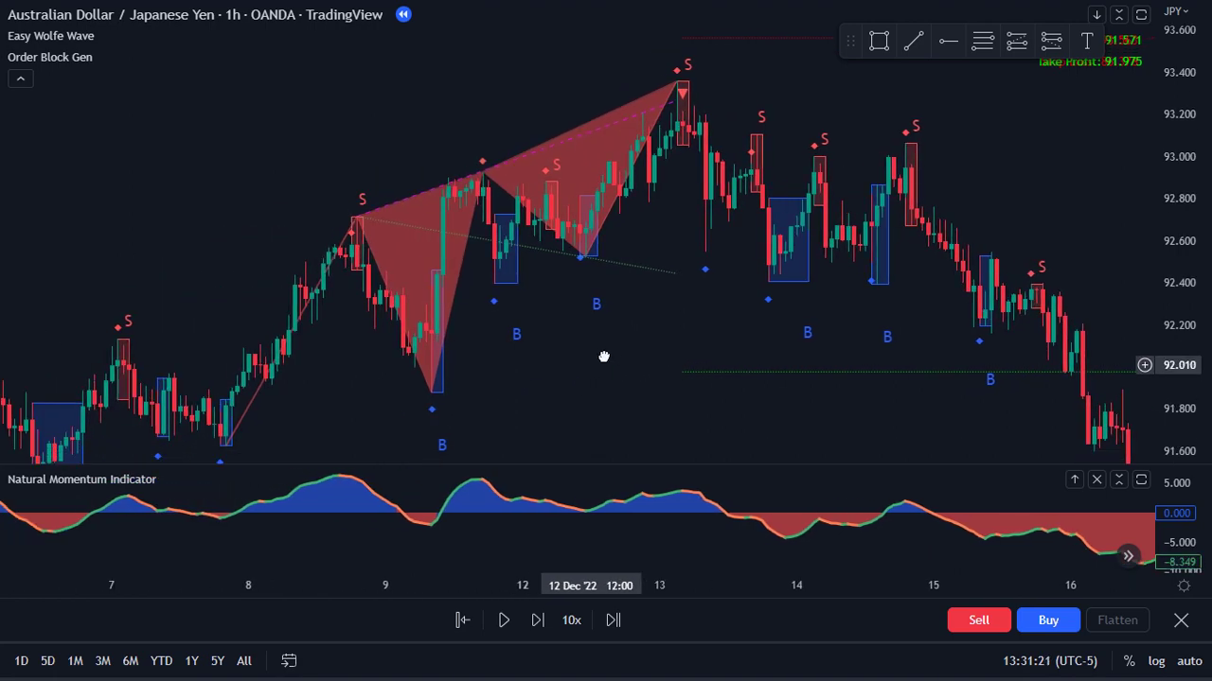
left_click_drag(561, 368, 725, 380)
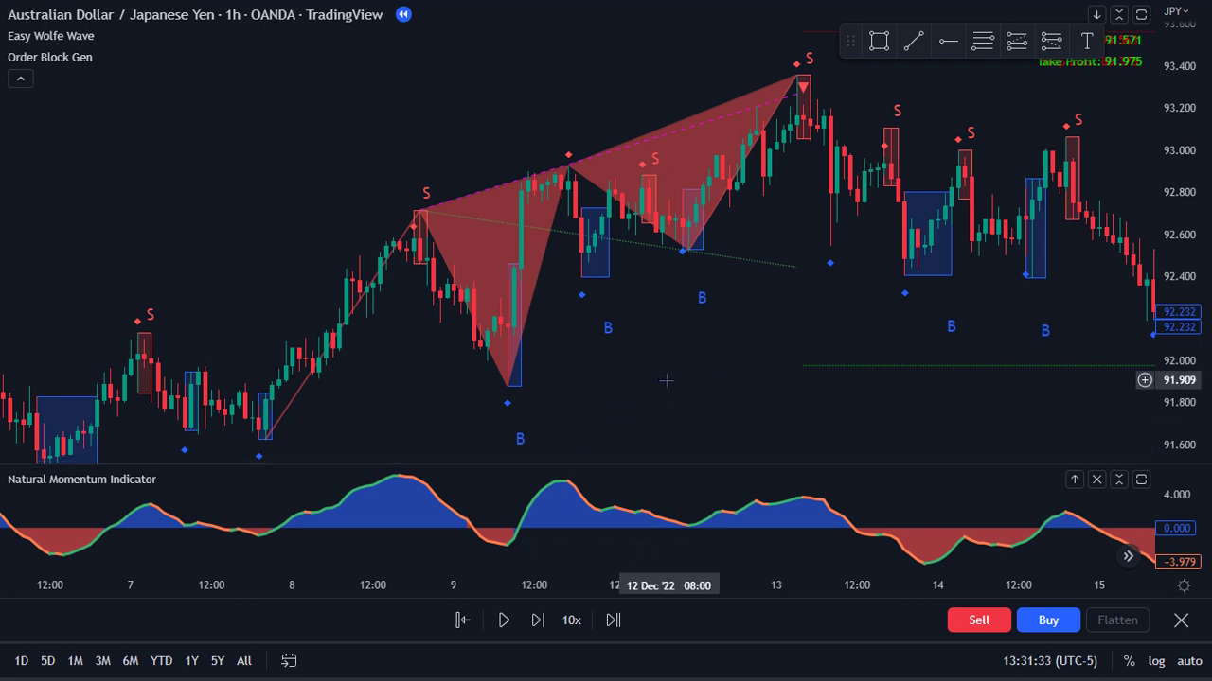
left_click_drag(656, 355, 445, 371)
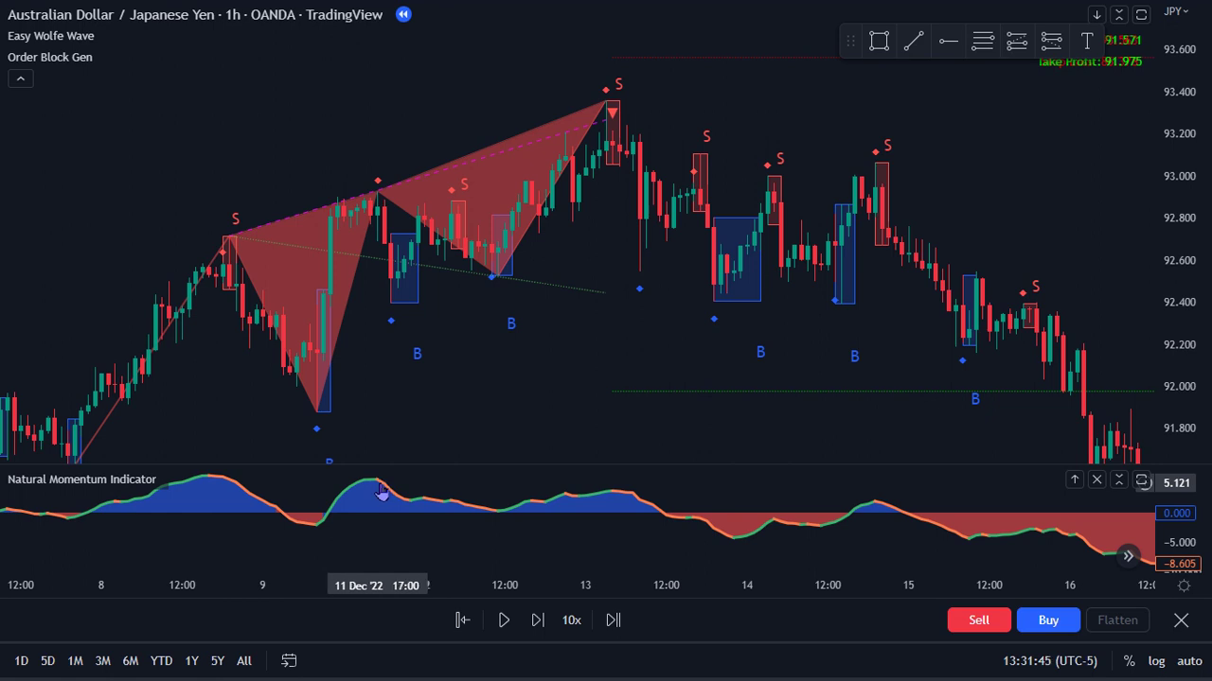
- Draw a trend line across the Natural Momentum Indicator peaks from 9 Dec '22 16:00 to 13 Dec '22 05:00
left_click(914, 42)
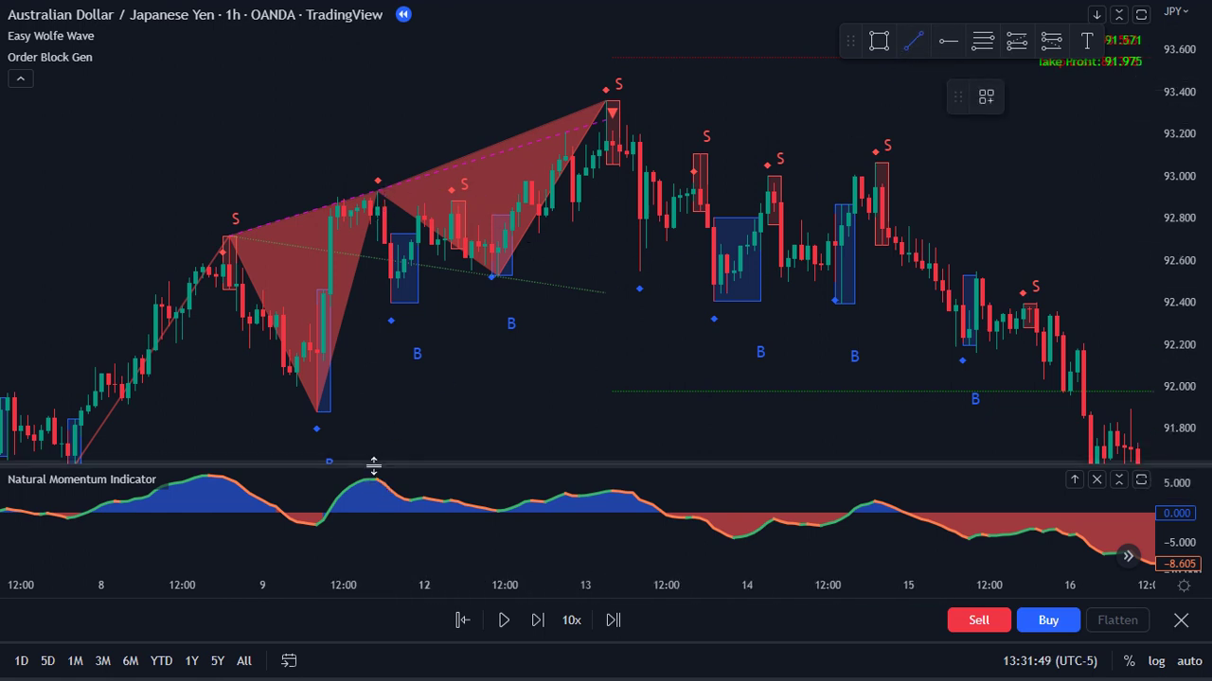
left_click_drag(386, 479, 619, 490)
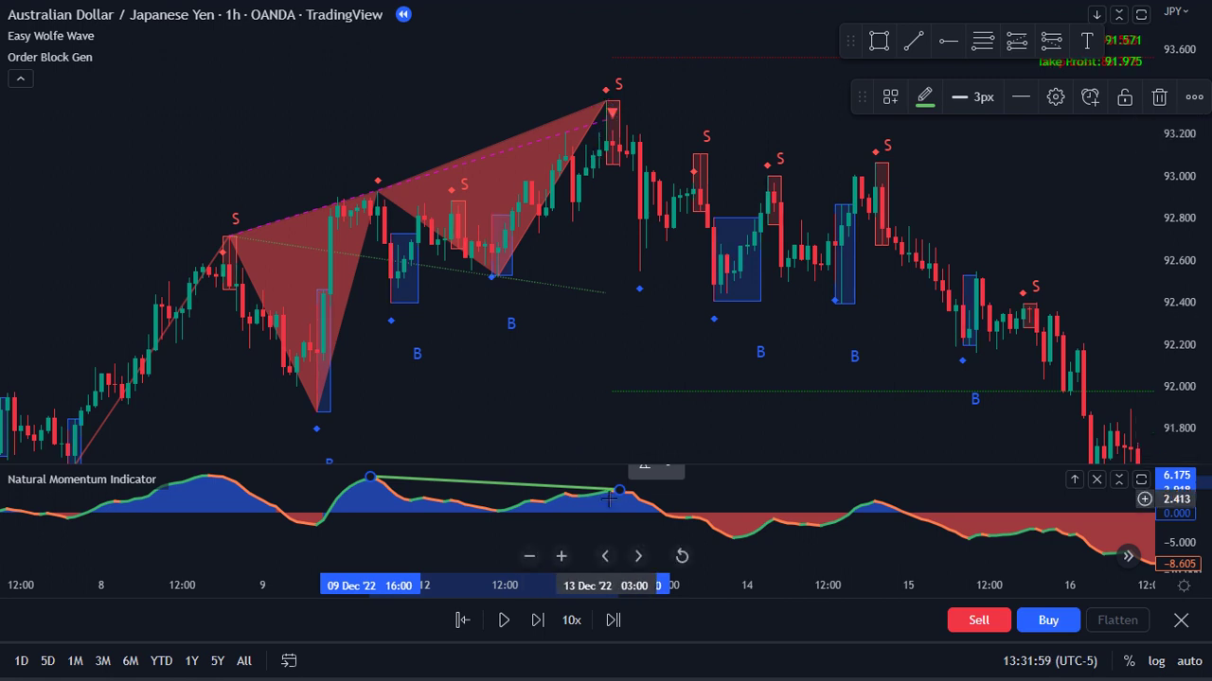
scroll(644, 503, "down", 1)
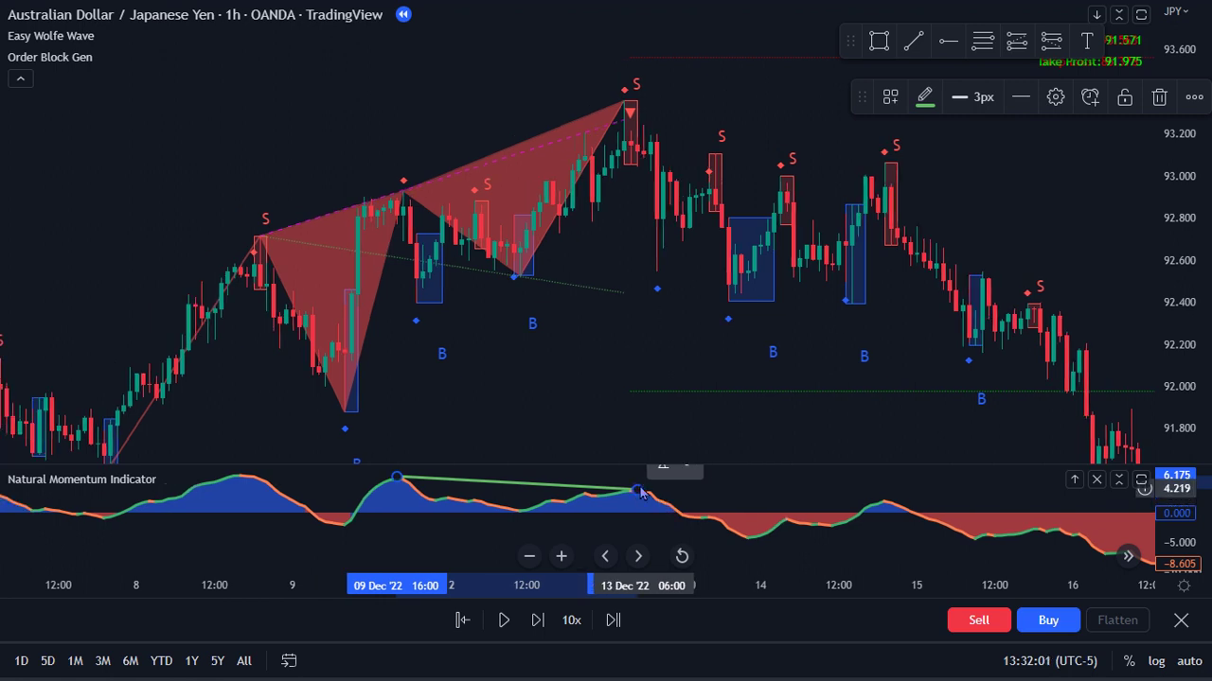
left_click(640, 494)
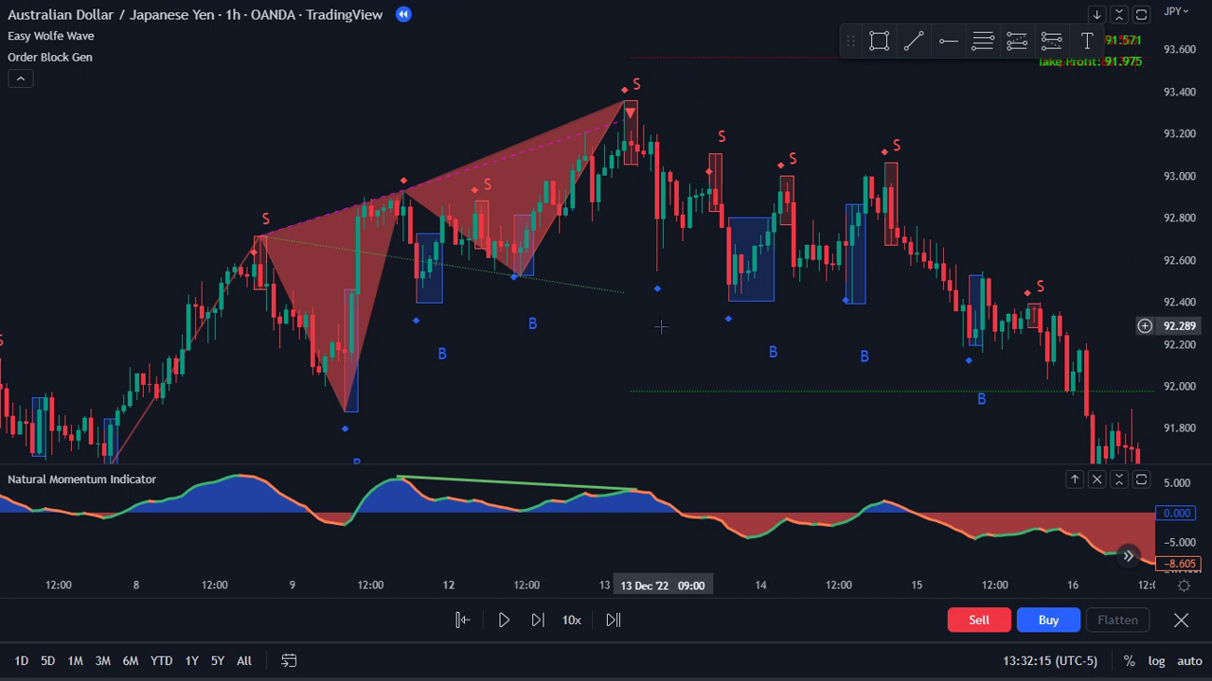
- Place a horizontal ray at 92.783 from the low of the 12 Dec '22 22:00 candle inside the Wolfe wave
scroll(661, 326, "up", 2)
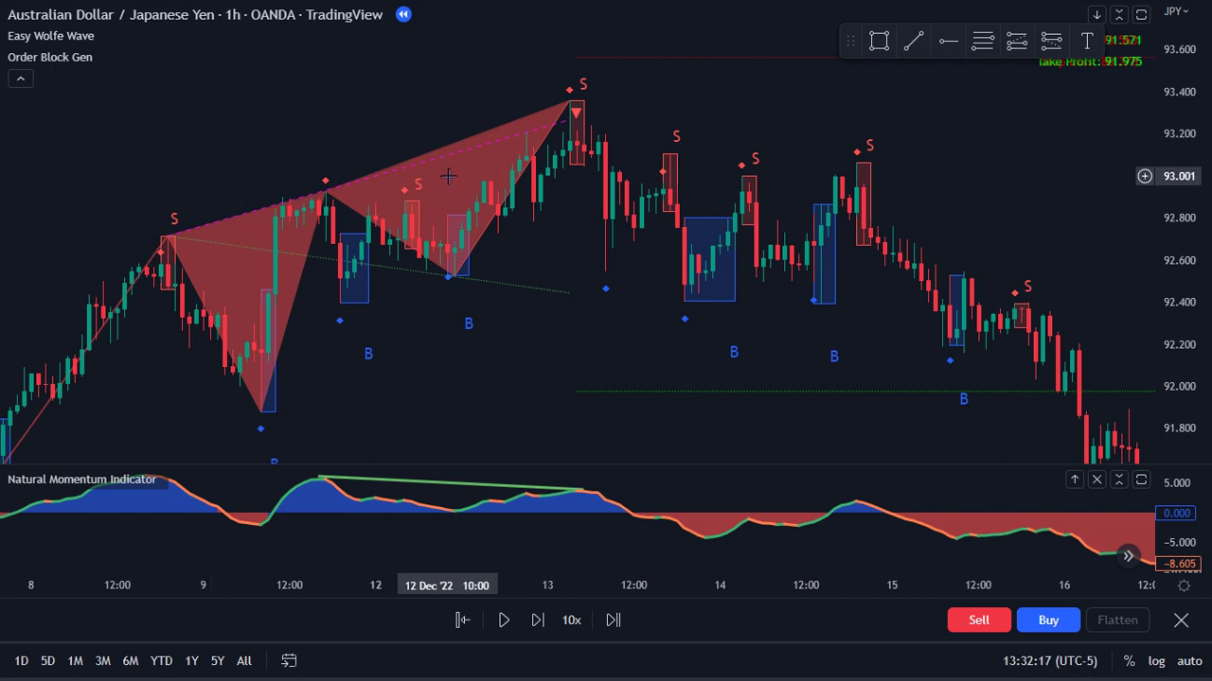
scroll(564, 227, "up", 1)
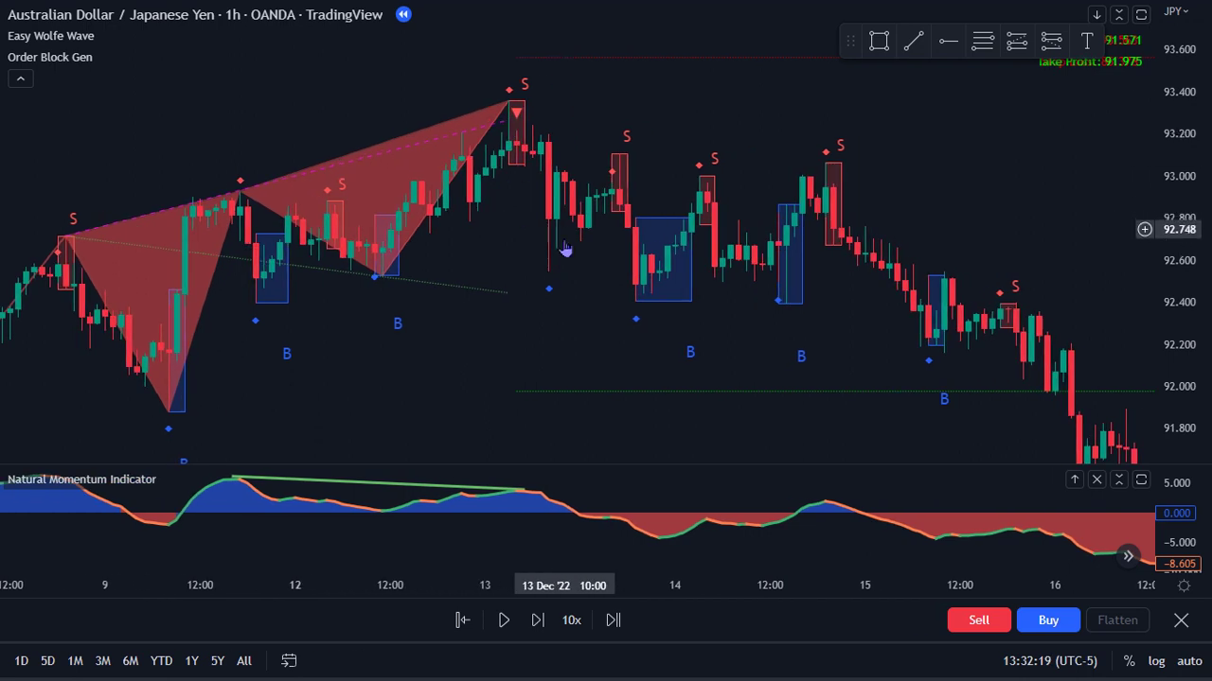
scroll(538, 239, "up", 2)
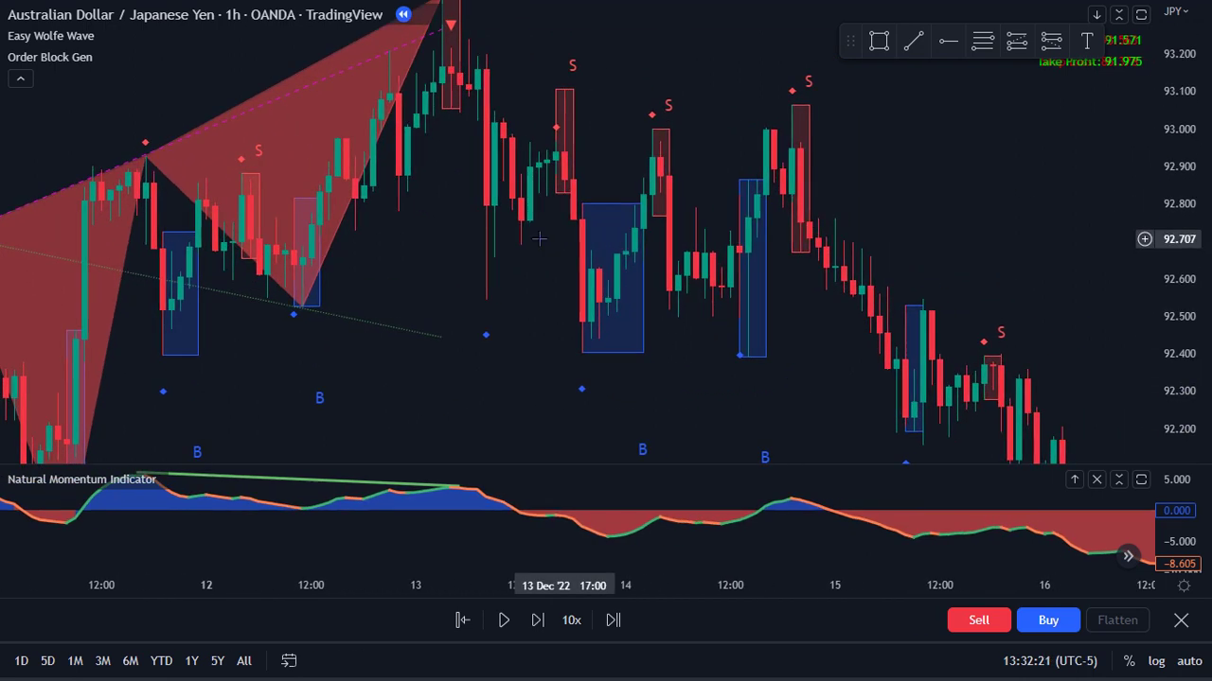
scroll(387, 259, "up", 2)
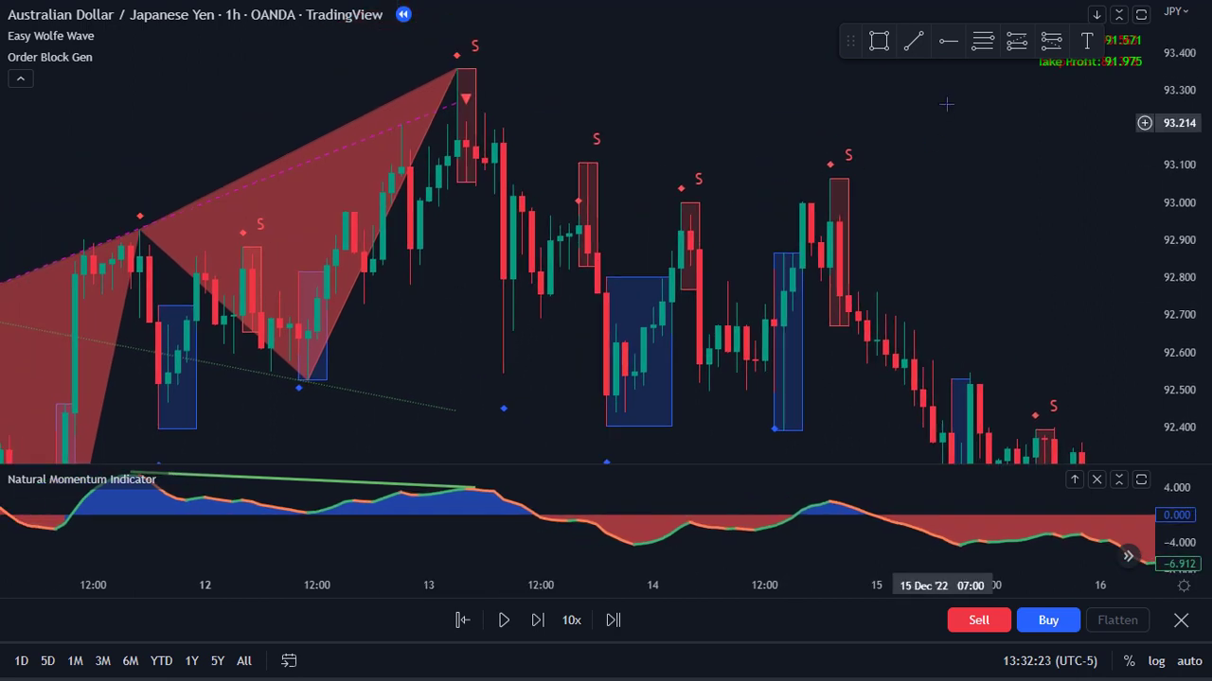
left_click(948, 41)
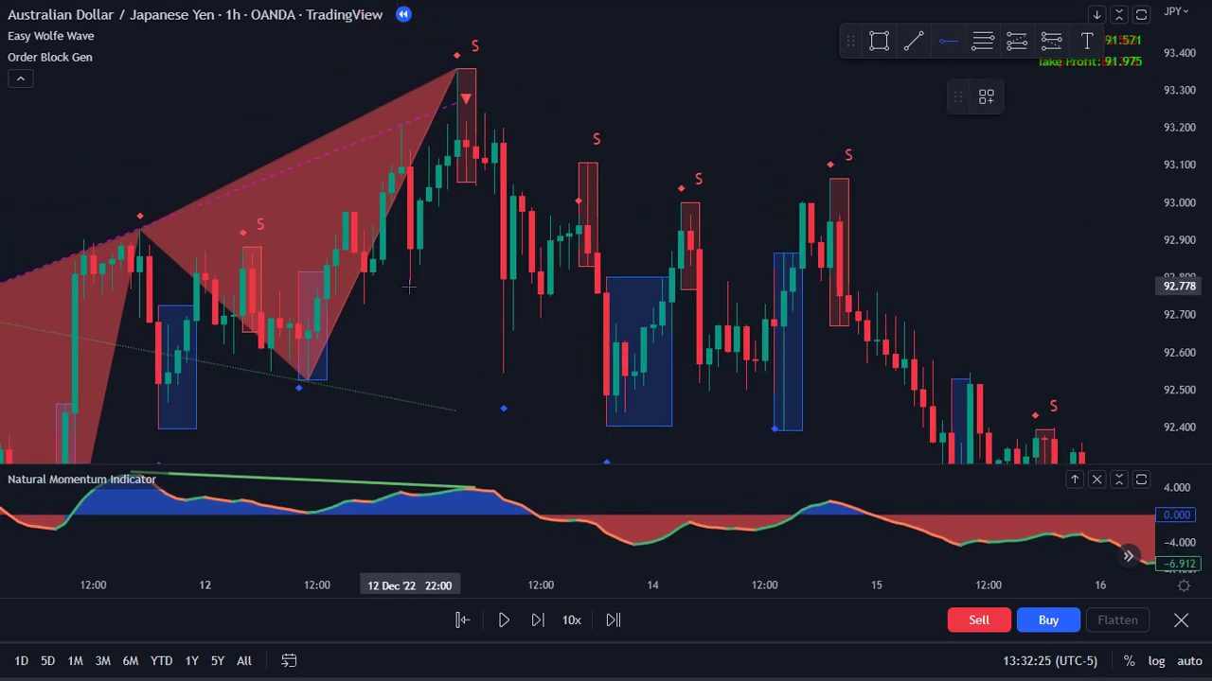
left_click(408, 286)
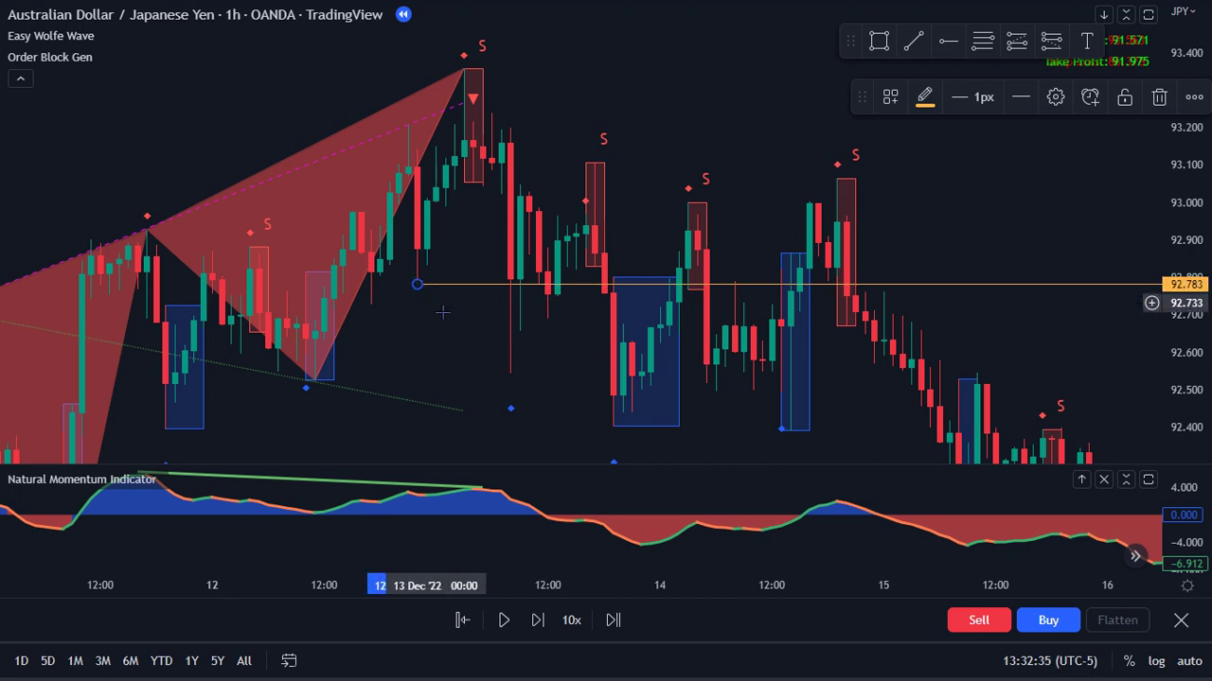
- Delete the horizontal ray at the candle low and the trend line across the momentum peaks
scroll(566, 373, "down", 1)
scroll(476, 341, "right", 2)
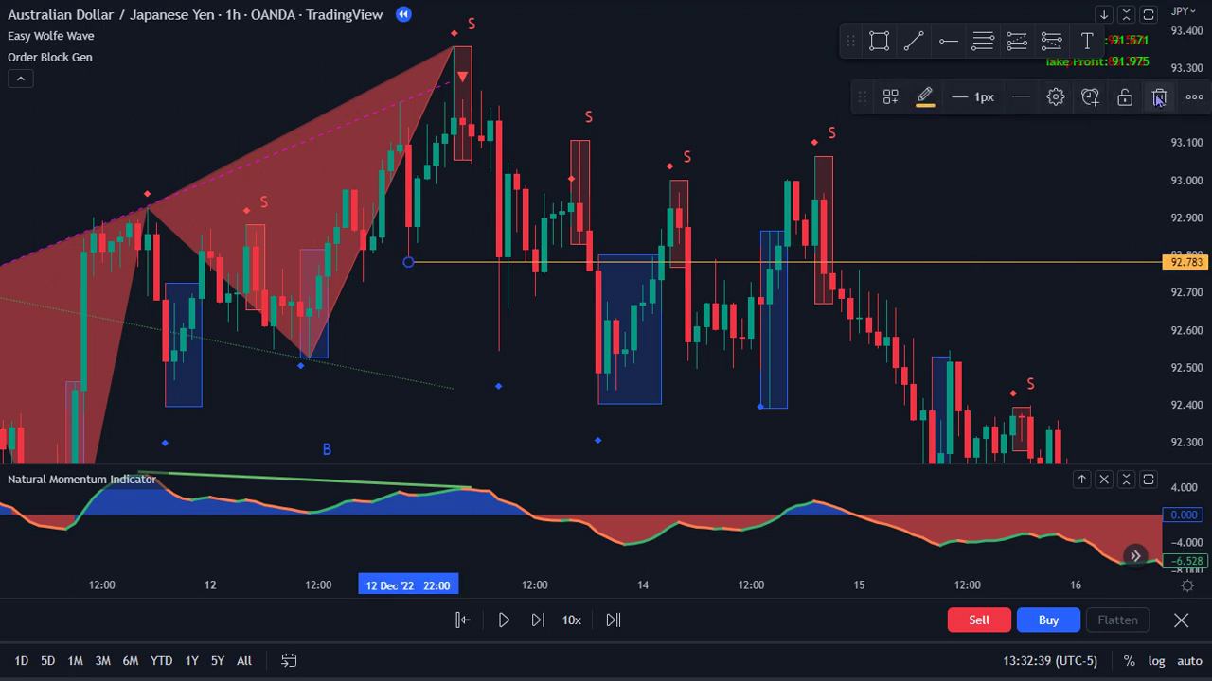
left_click(1159, 98)
left_click(445, 486)
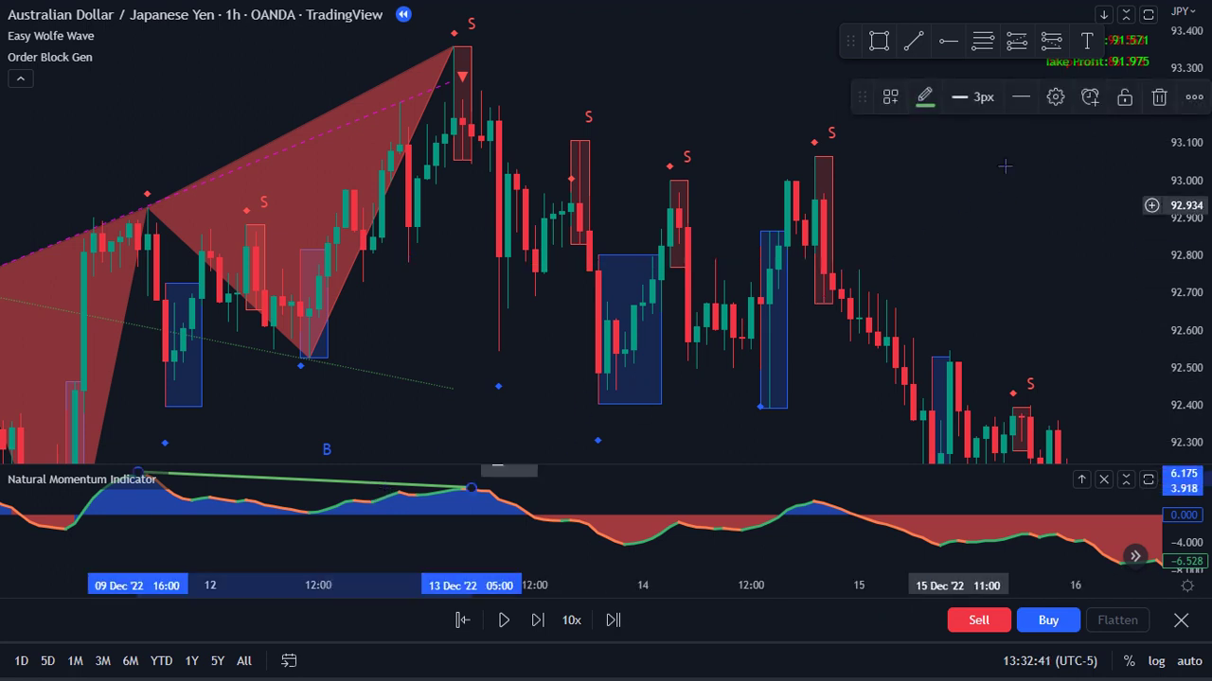
left_click(1158, 98)
- Place a horizontal ray at about 93.069 along the lower edge of the sell order block at the Wolfe wave's peak
scroll(571, 234, "down", 4)
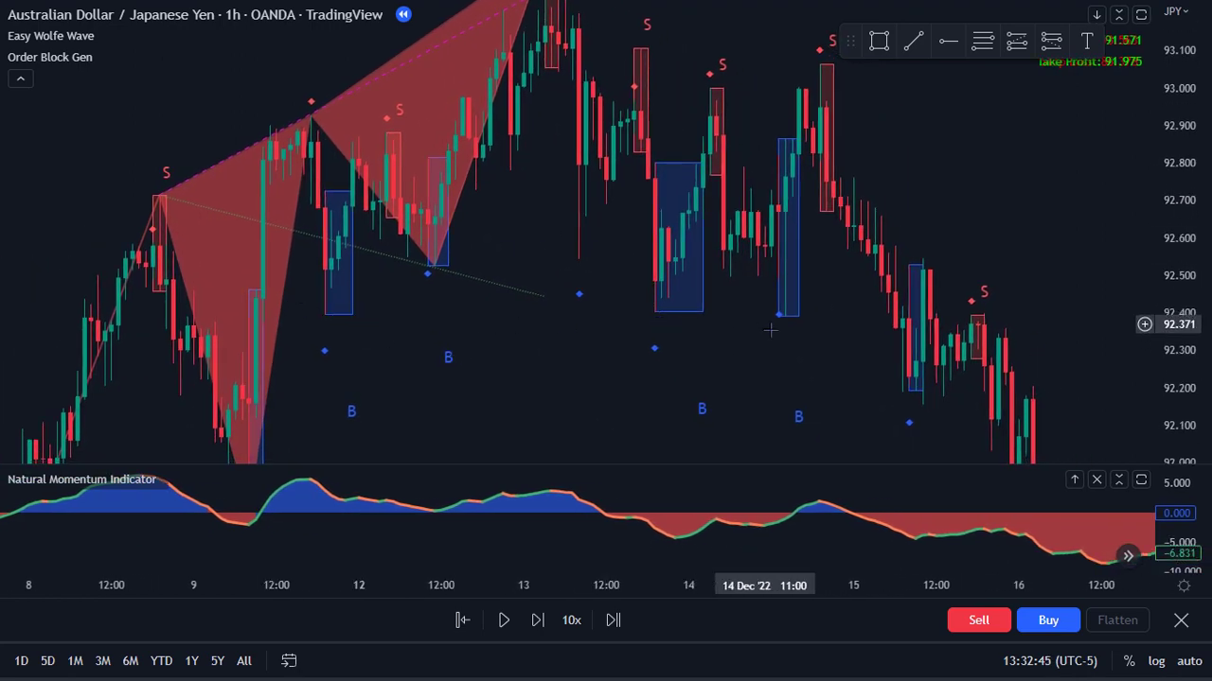
left_click_drag(1188, 248, 1190, 265)
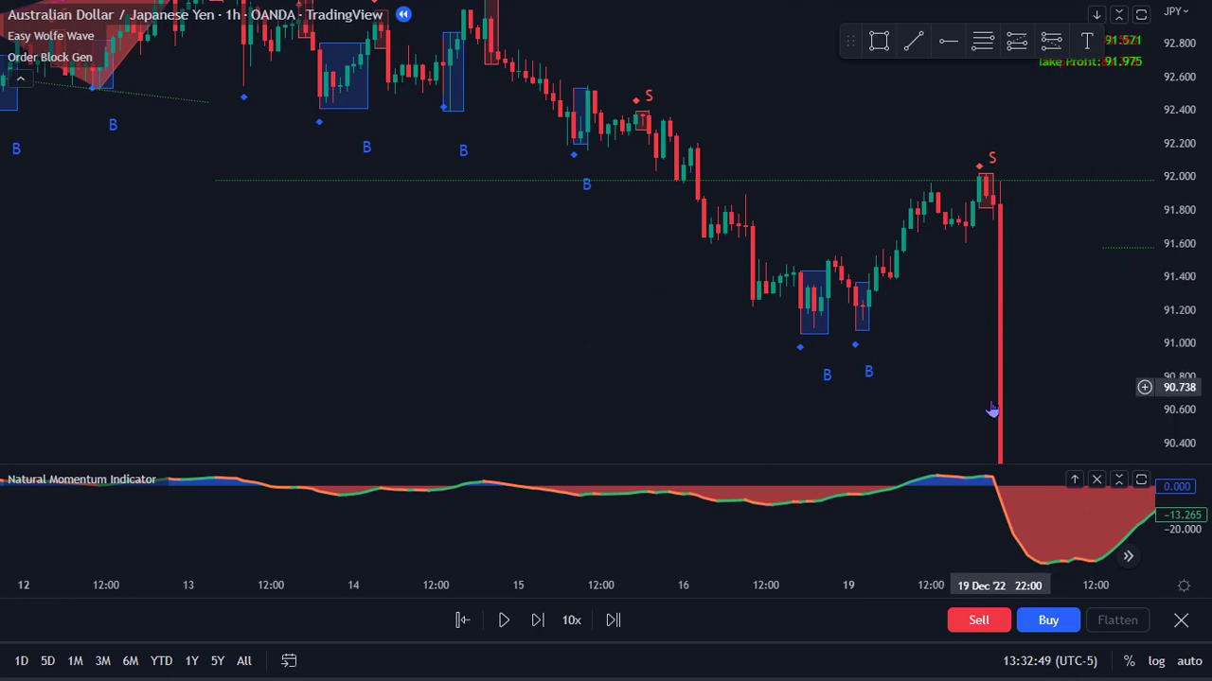
left_click_drag(319, 230, 742, 427)
scroll(742, 427, "up", 2)
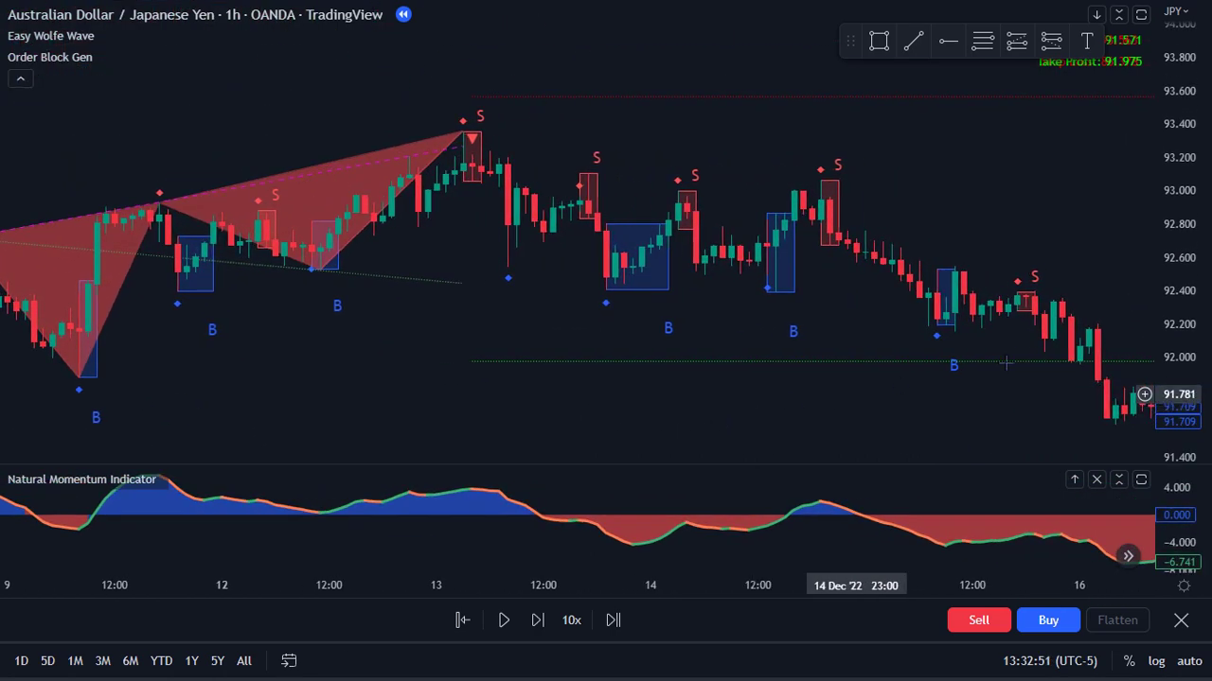
scroll(479, 272, "down", 2)
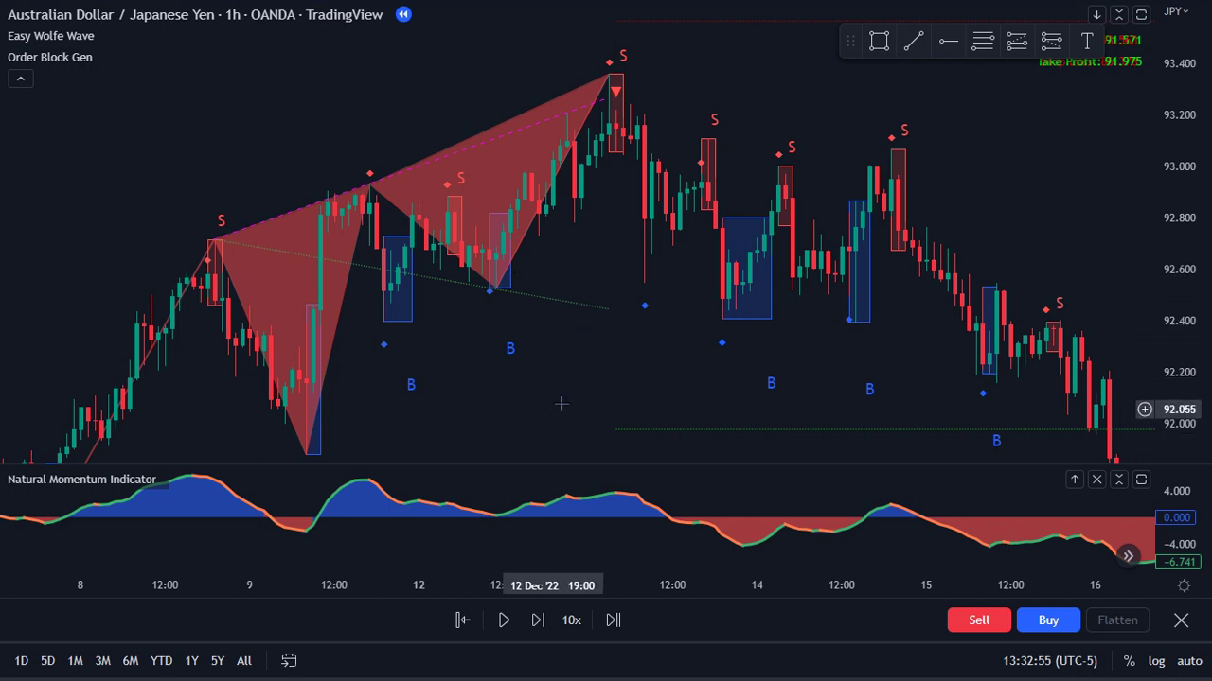
left_click_drag(588, 368, 460, 347)
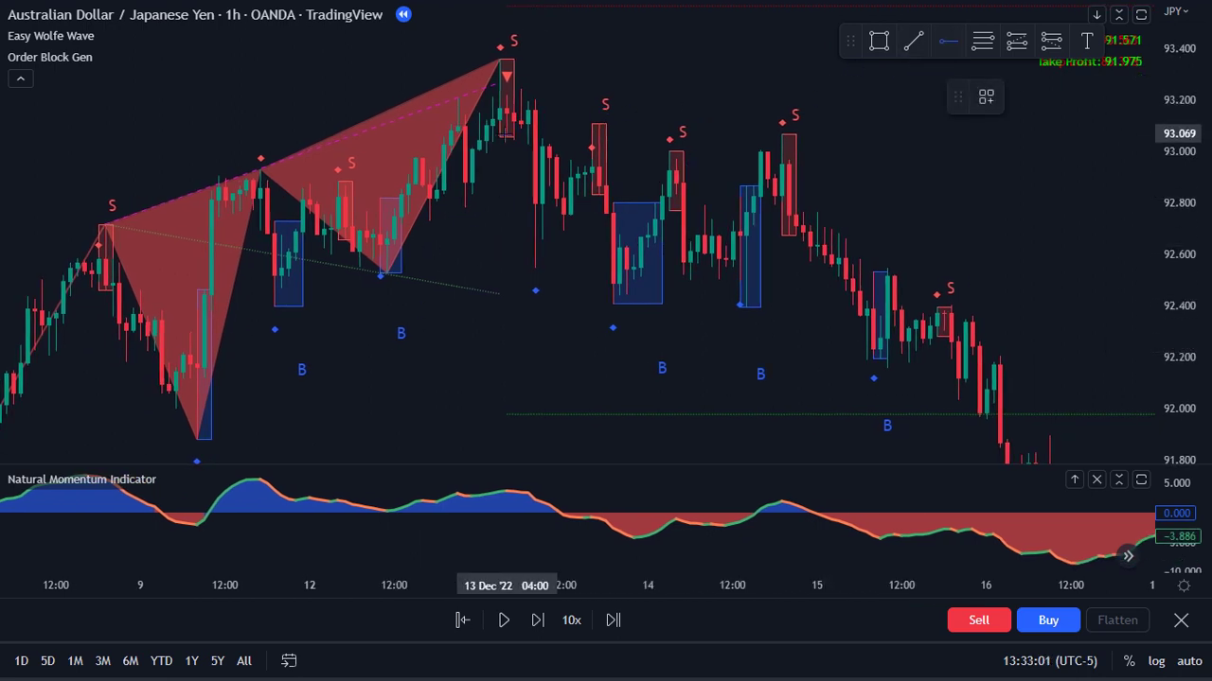
left_click(500, 136)
left_click(504, 173)
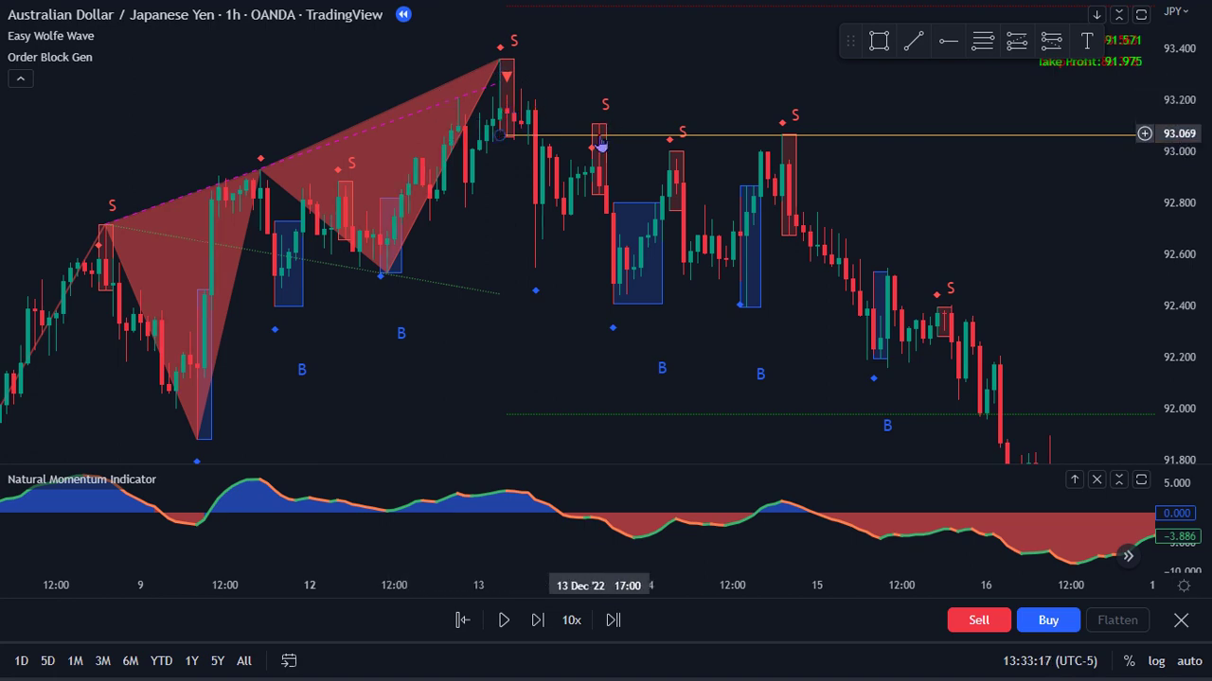
- Draw a trend line from the Wolfe wave's first peak at 92.714 (8 Dec '22 19:00) through its 12 Dec low, extending to about 21 Dec
scroll(583, 254, "down", 2)
left_click_drag(557, 381, 391, 354)
scroll(391, 354, "down", 1)
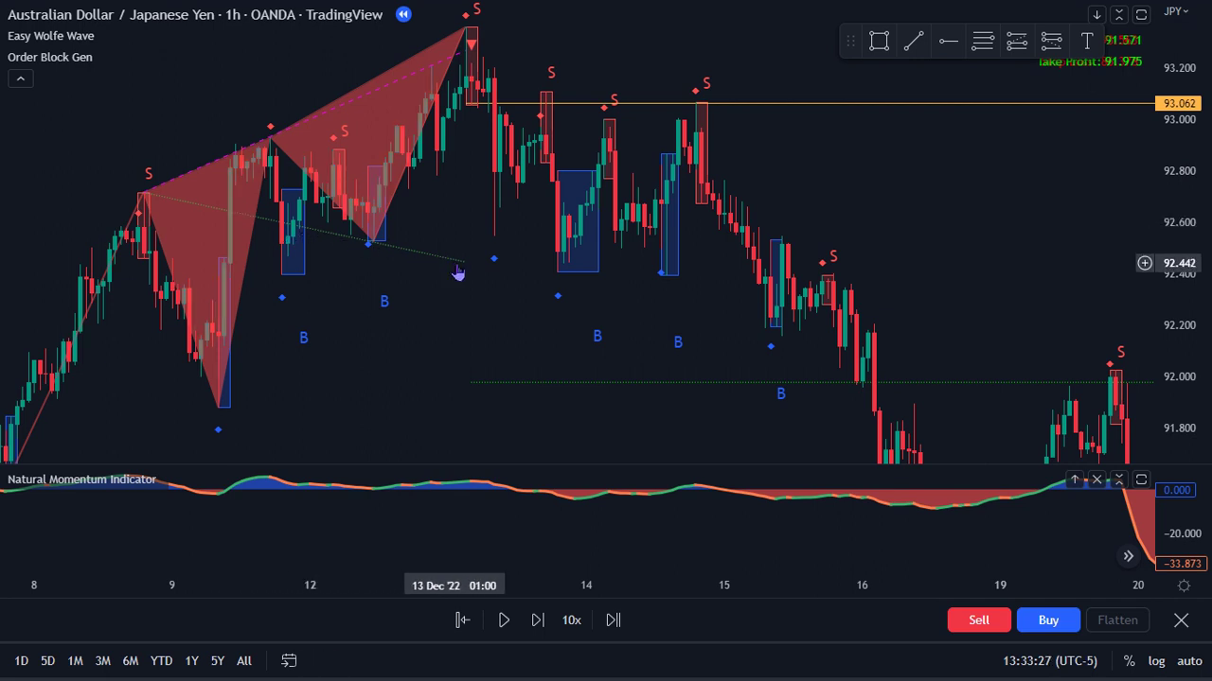
left_click(911, 42)
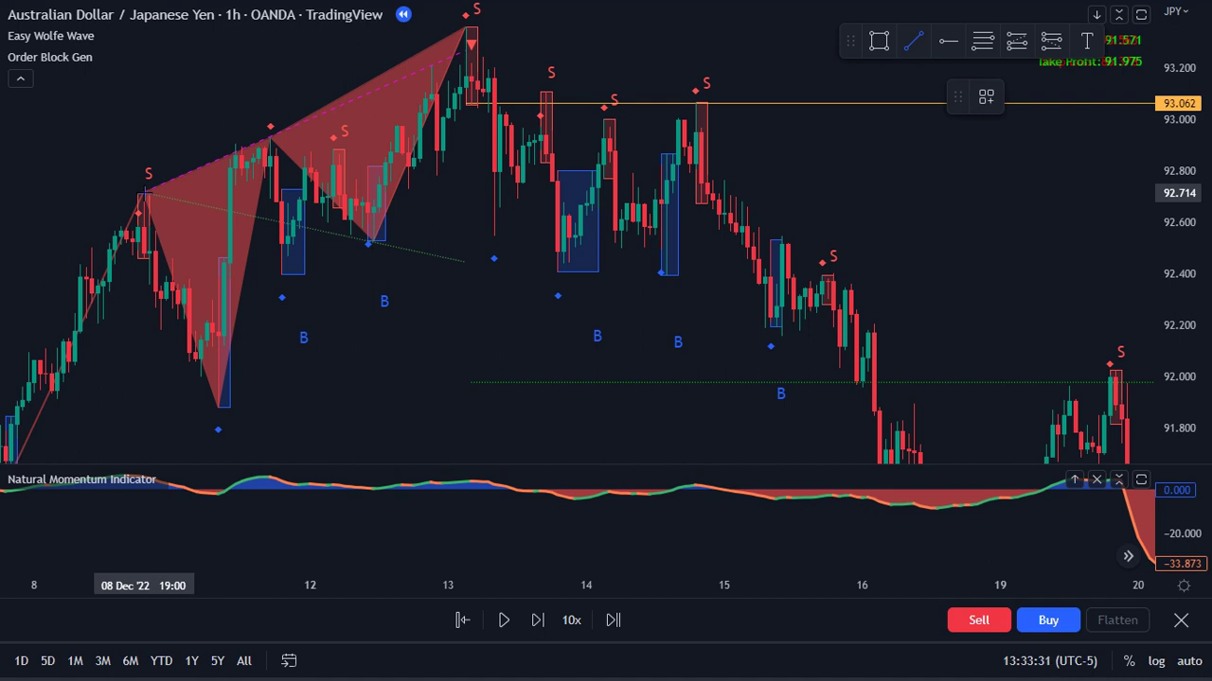
left_click_drag(144, 193, 1106, 390)
- Examine the price action along the extended trend line from the Wolfe wave to 21 Dec '22
left_click_drag(986, 297, 943, 339)
left_click_drag(811, 319, 994, 375)
scroll(638, 229, "up", 3)
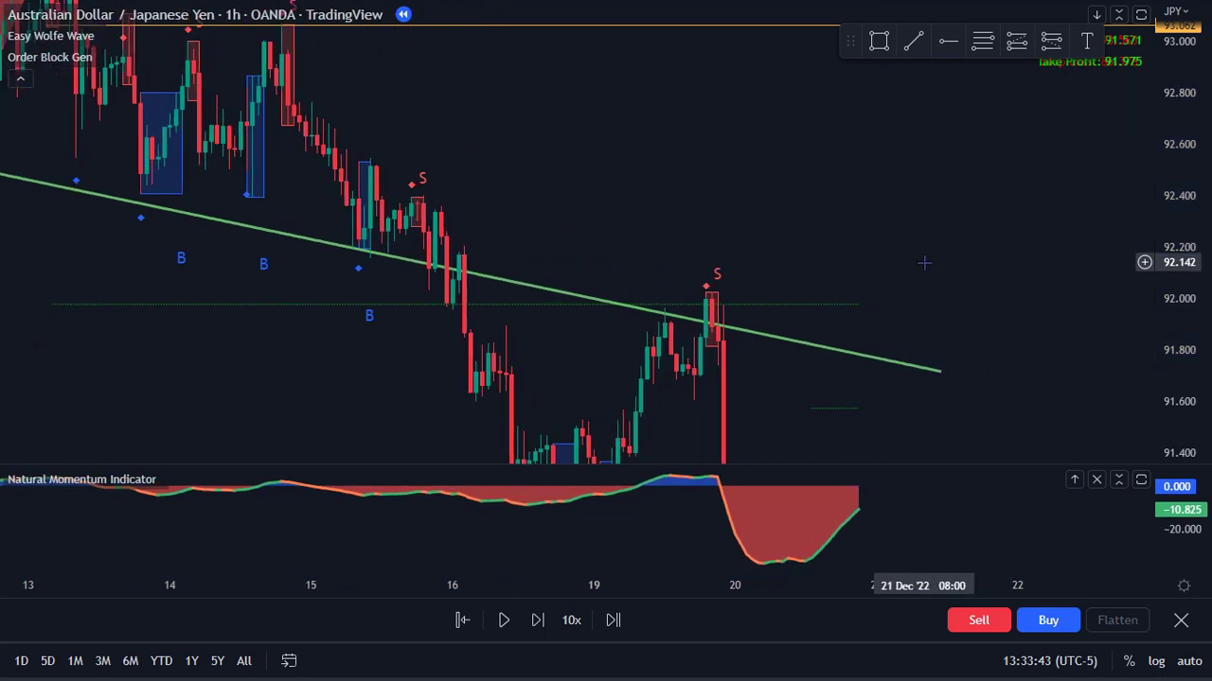
left_click_drag(638, 230, 882, 278)
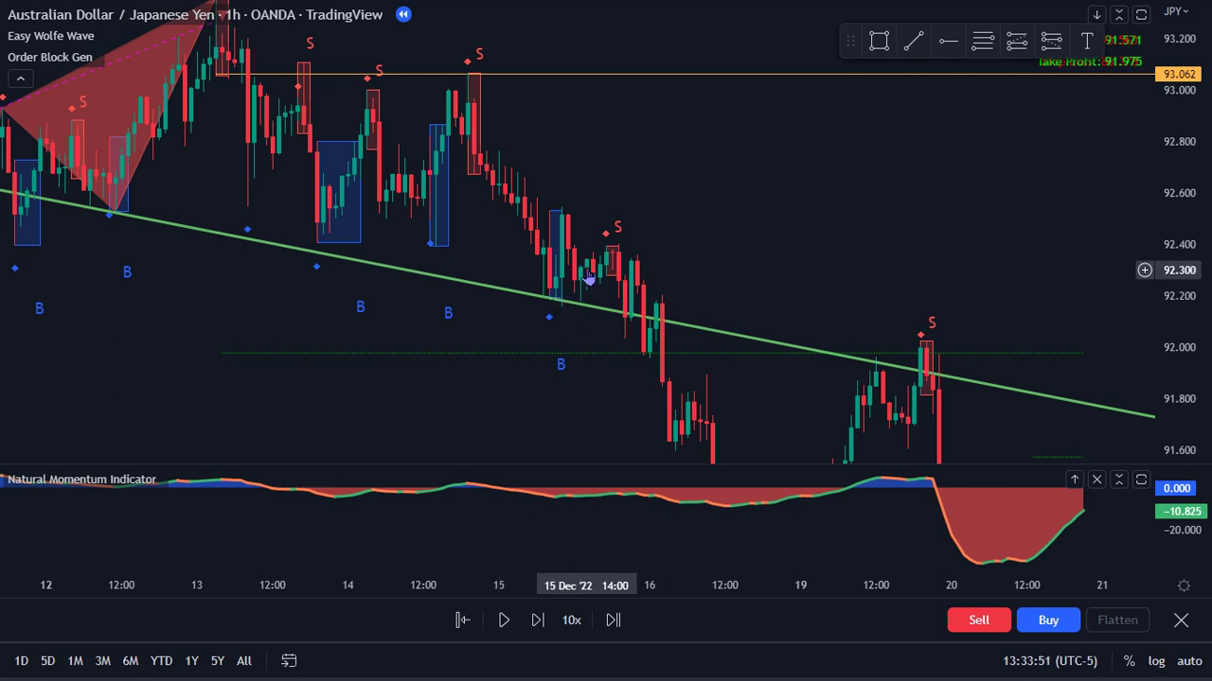
scroll(830, 280, "down", 1)
left_click_drag(830, 281, 806, 244)
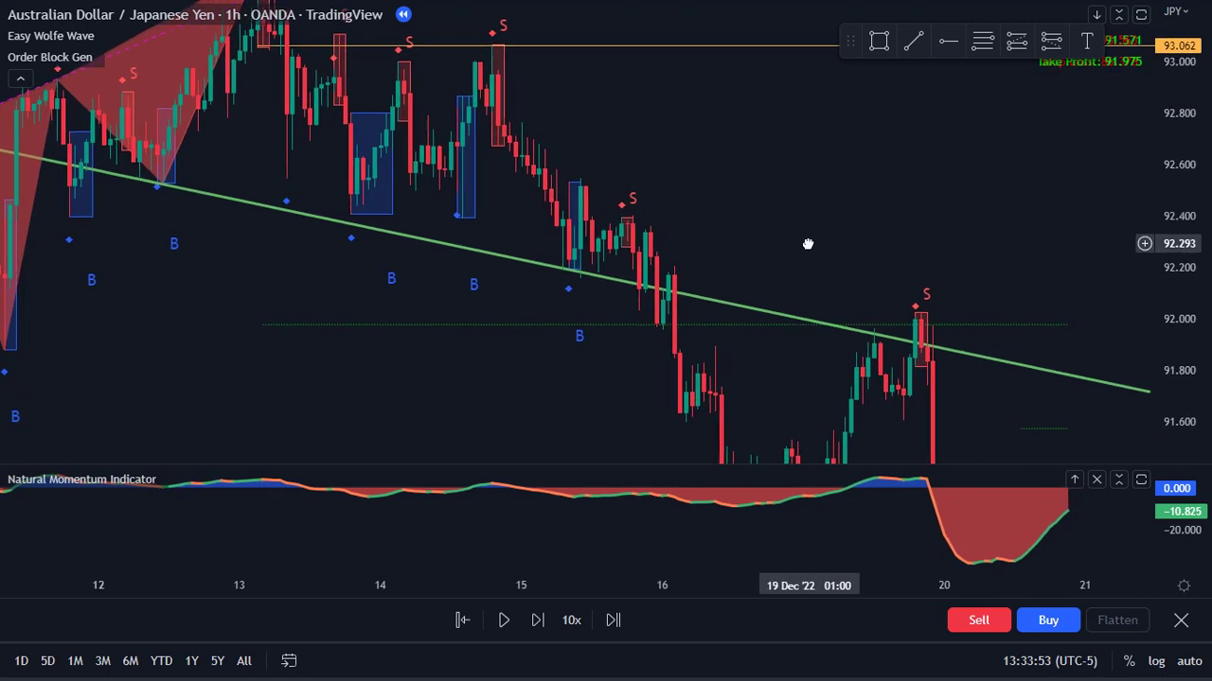
scroll(664, 343, "down", 1)
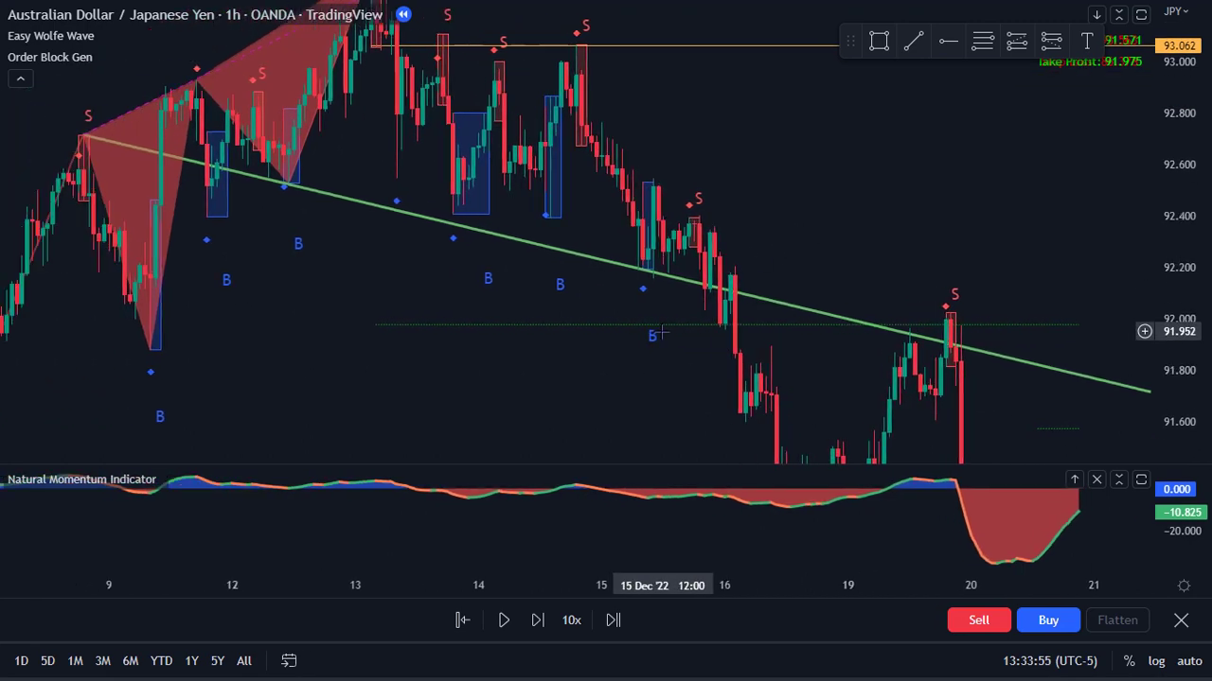
scroll(417, 343, "left", 3)
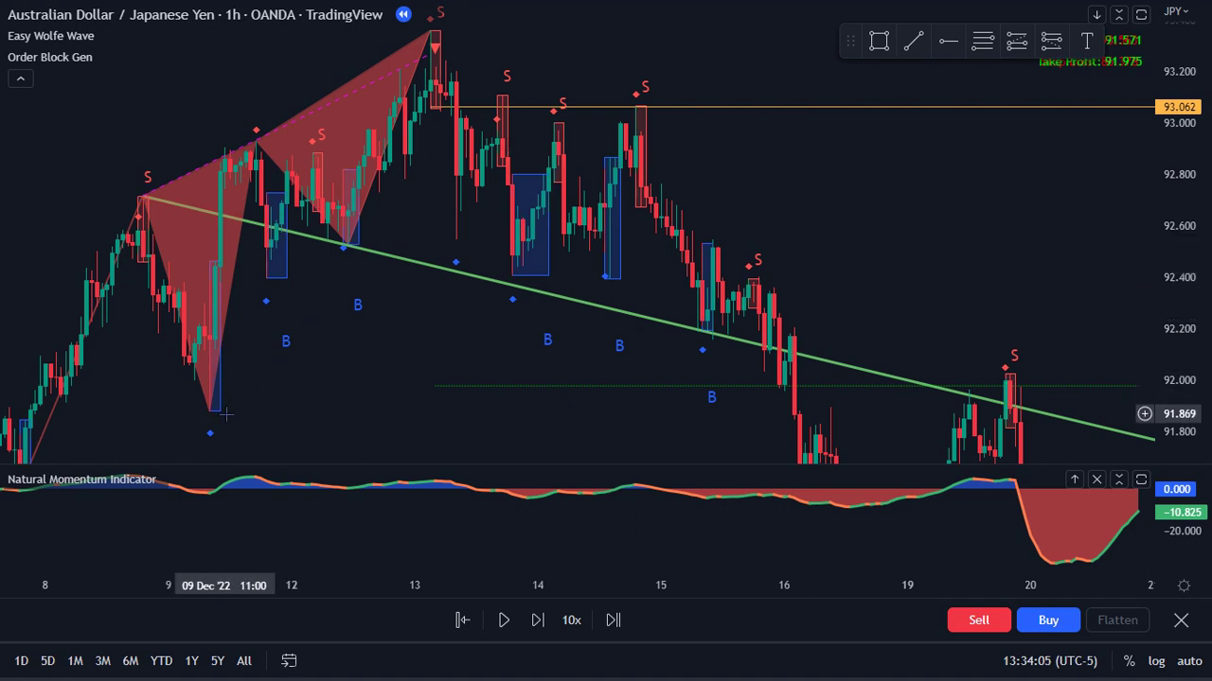
- Examine where price meets the trend line and the dotted take-profit level between 15 and 20 Dec '22
left_click_drag(305, 402, 257, 354)
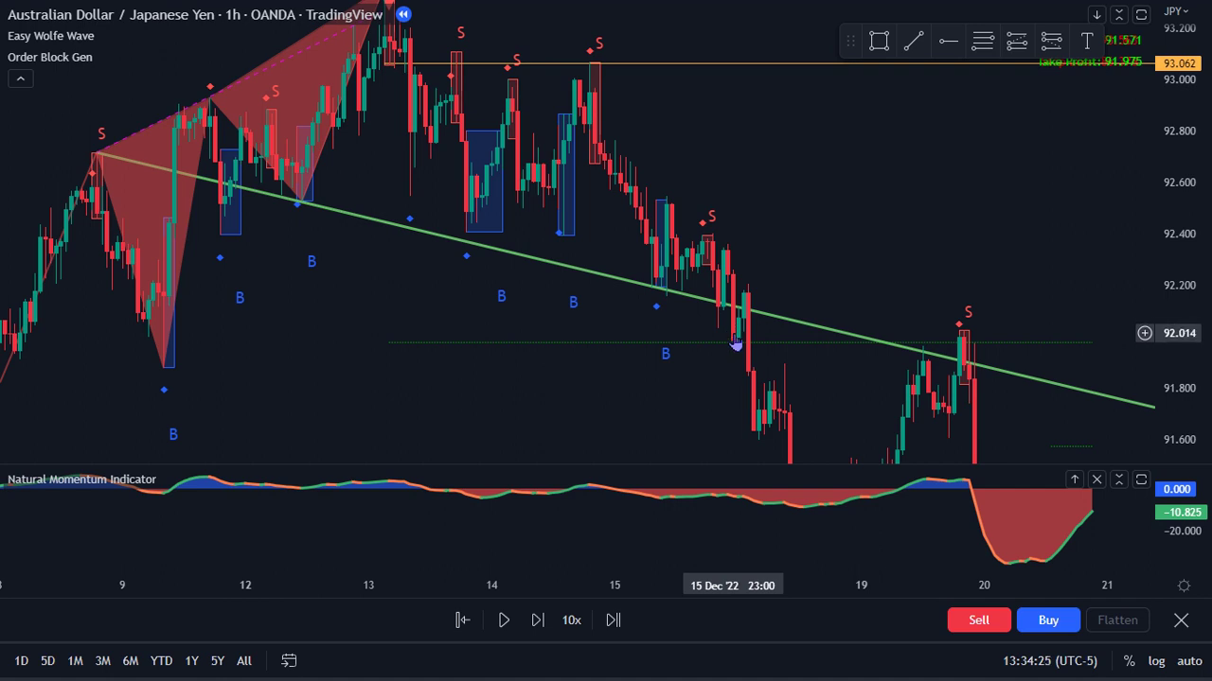
scroll(734, 339, "up", 1)
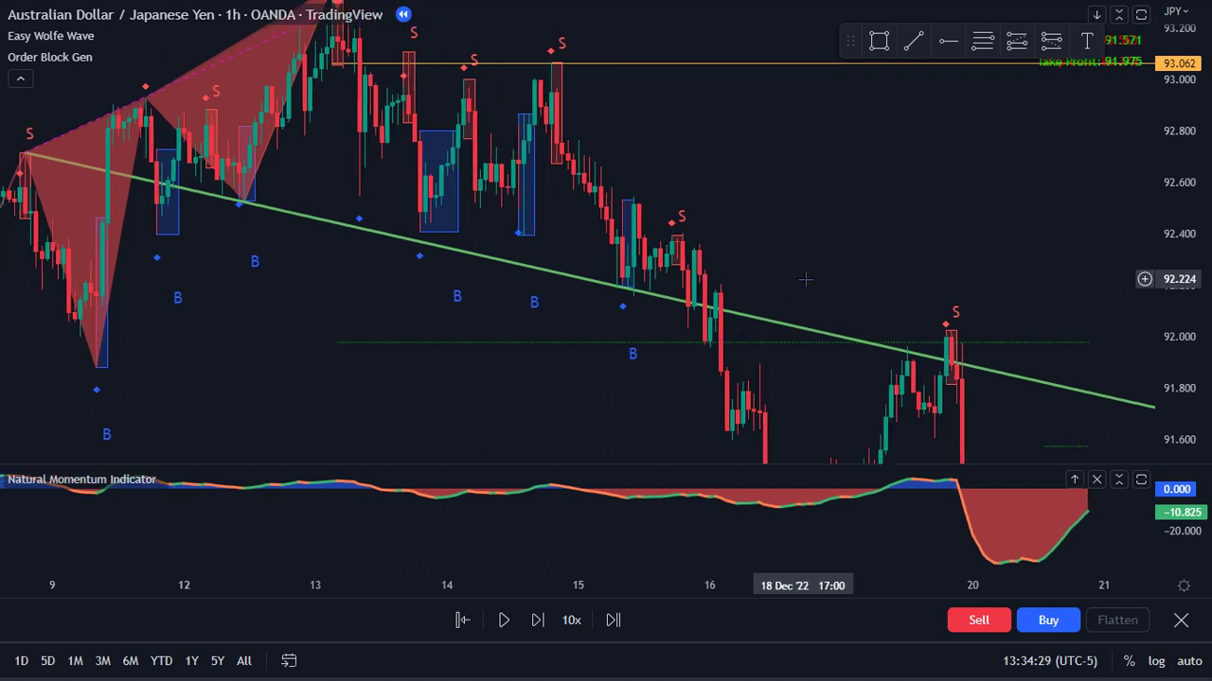
left_click_drag(729, 333, 740, 333)
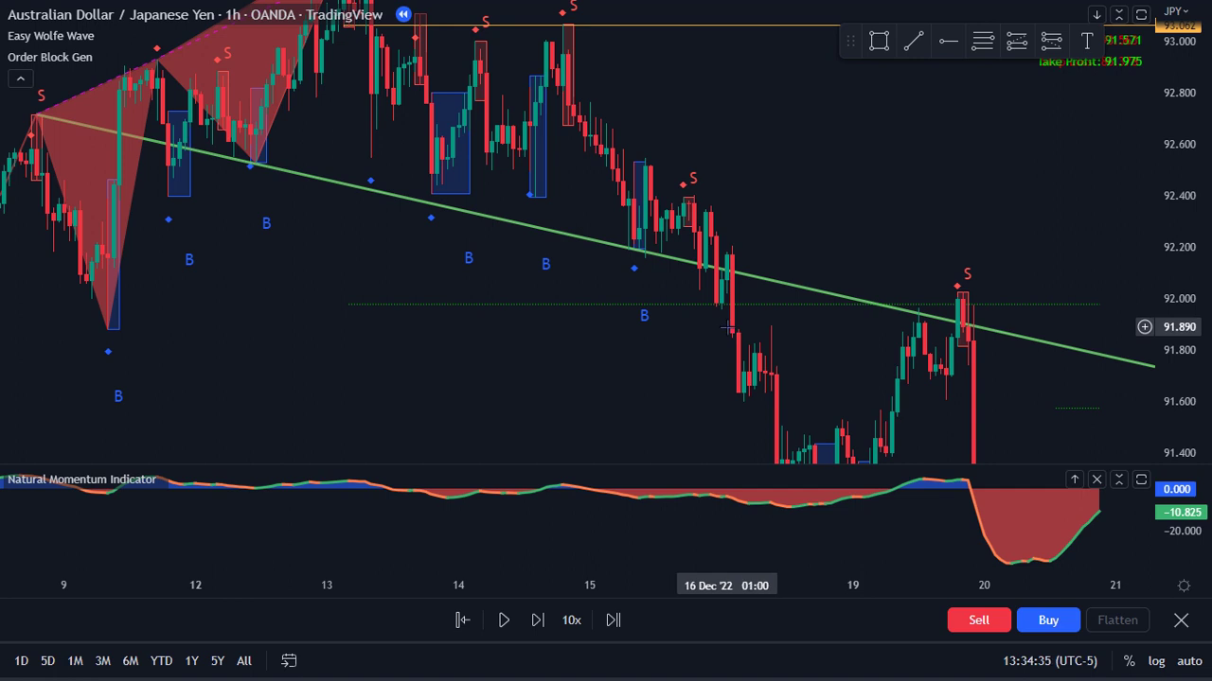
left_click_drag(675, 363, 584, 338)
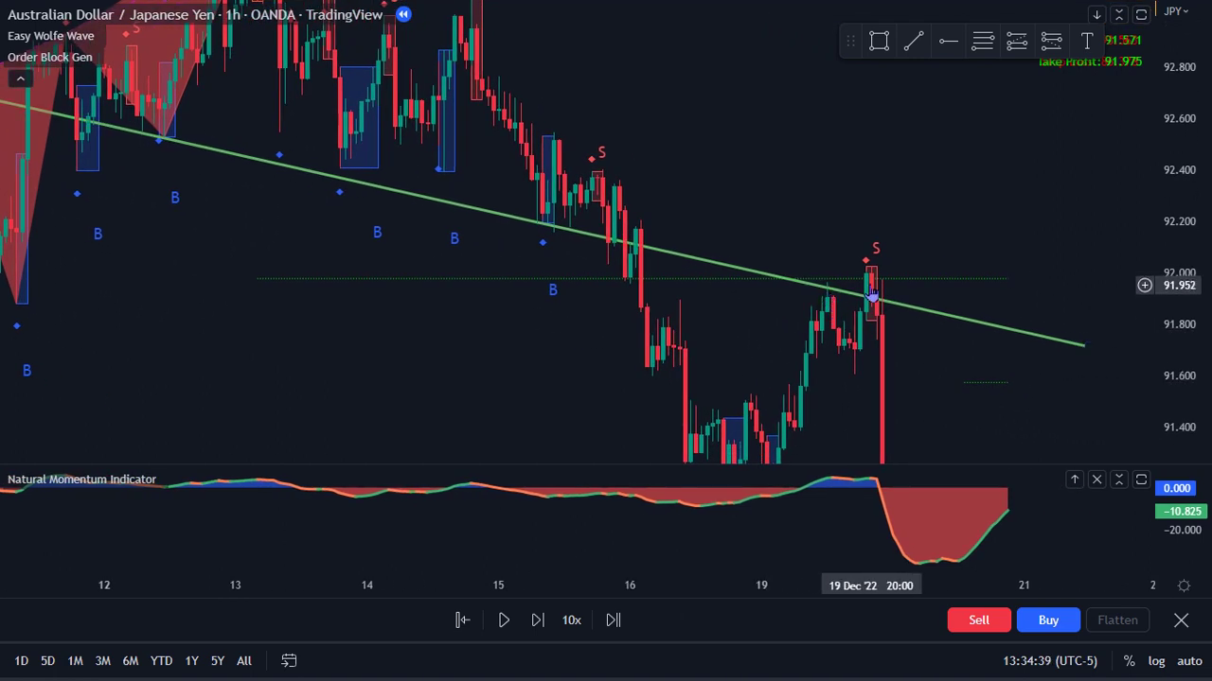
left_click_drag(959, 265, 922, 140)
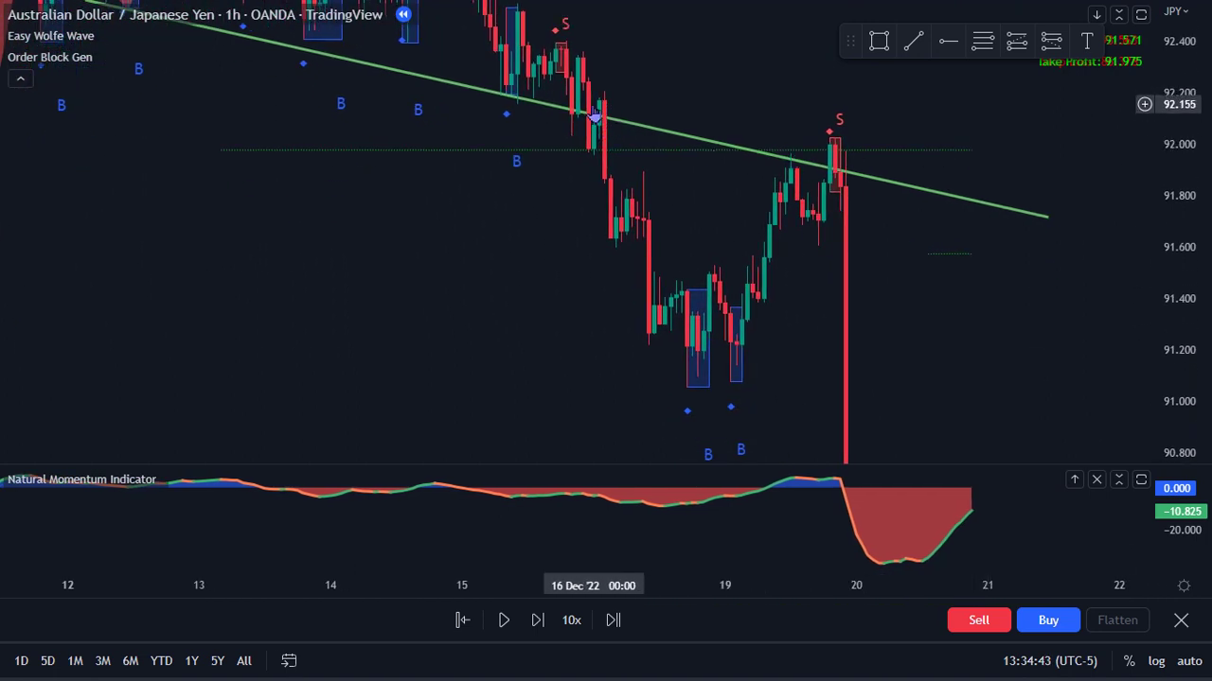
left_click_drag(1182, 210, 1081, 344)
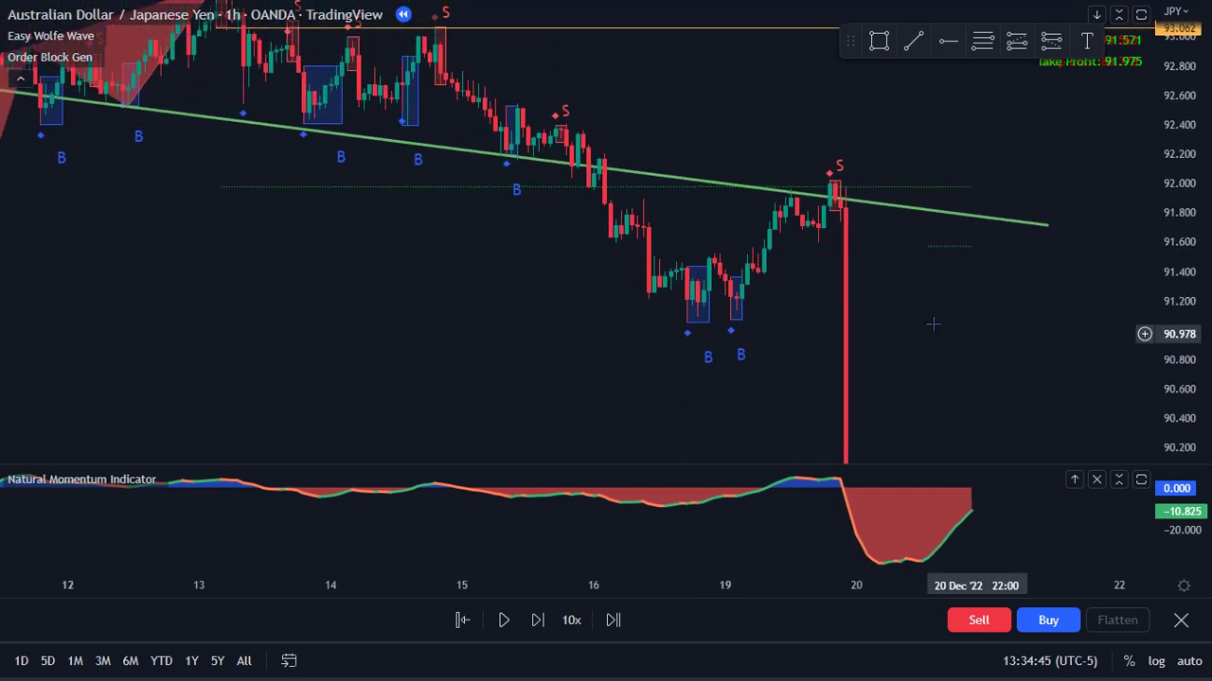
left_click_drag(514, 341, 795, 421)
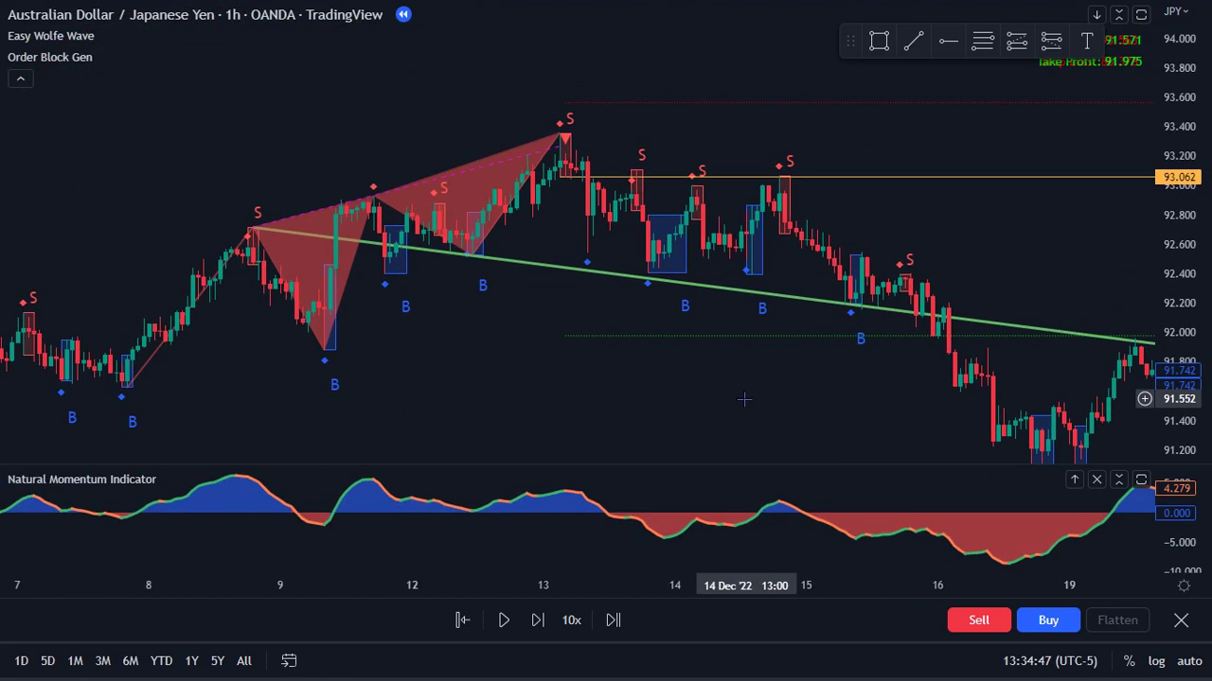
- Switch the chart to the 5-minute timeframe and examine 13 Dec '22 price action around the 93.062 horizontal ray
scroll(745, 378, "up", 3)
left_click_drag(1174, 360, 1174, 200)
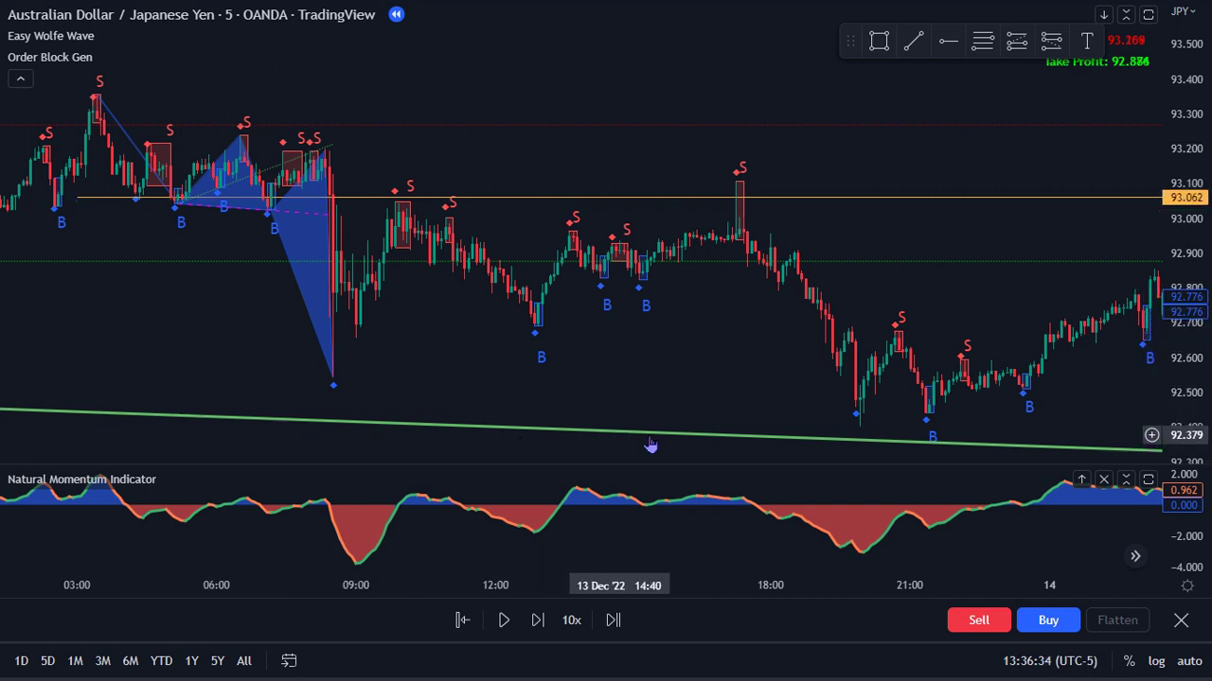
scroll(696, 391, "down", 2)
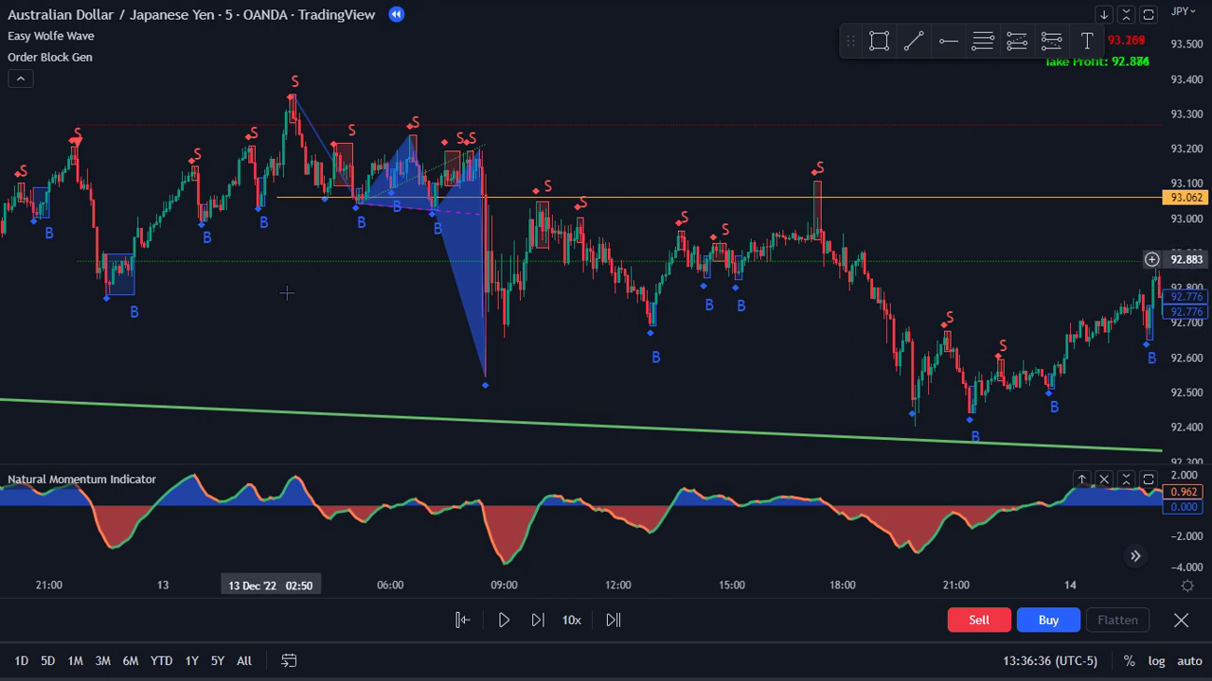
scroll(527, 372, "up", 2)
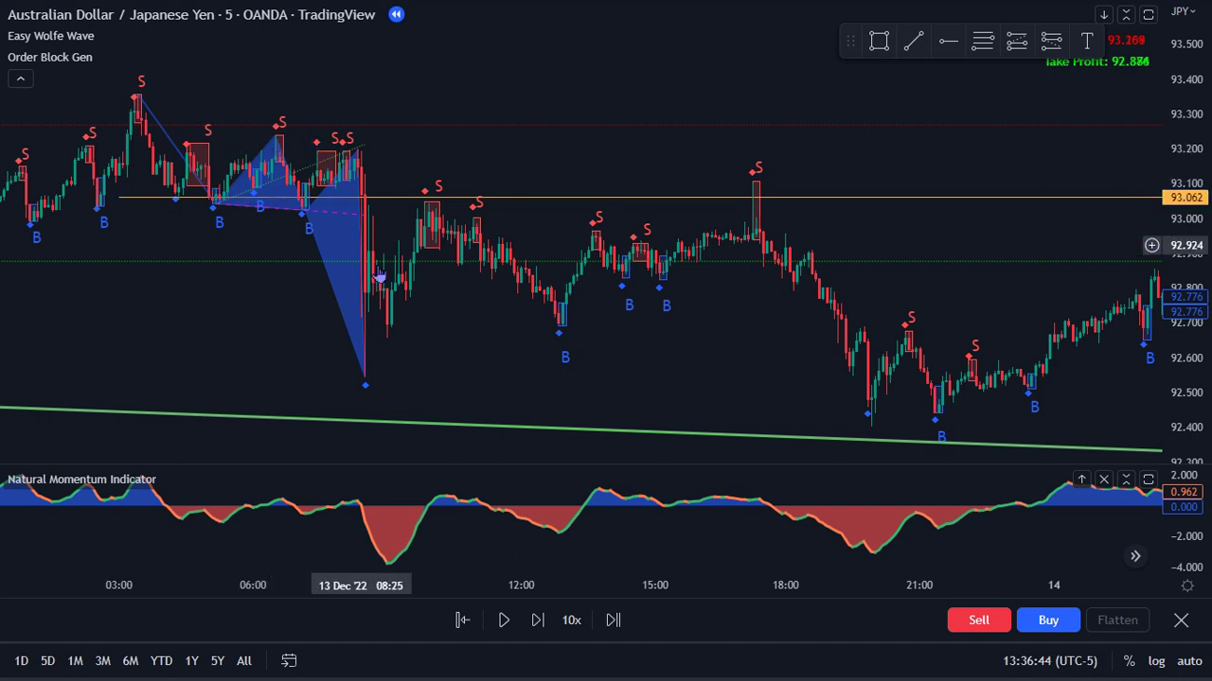
scroll(421, 322, "up", 1)
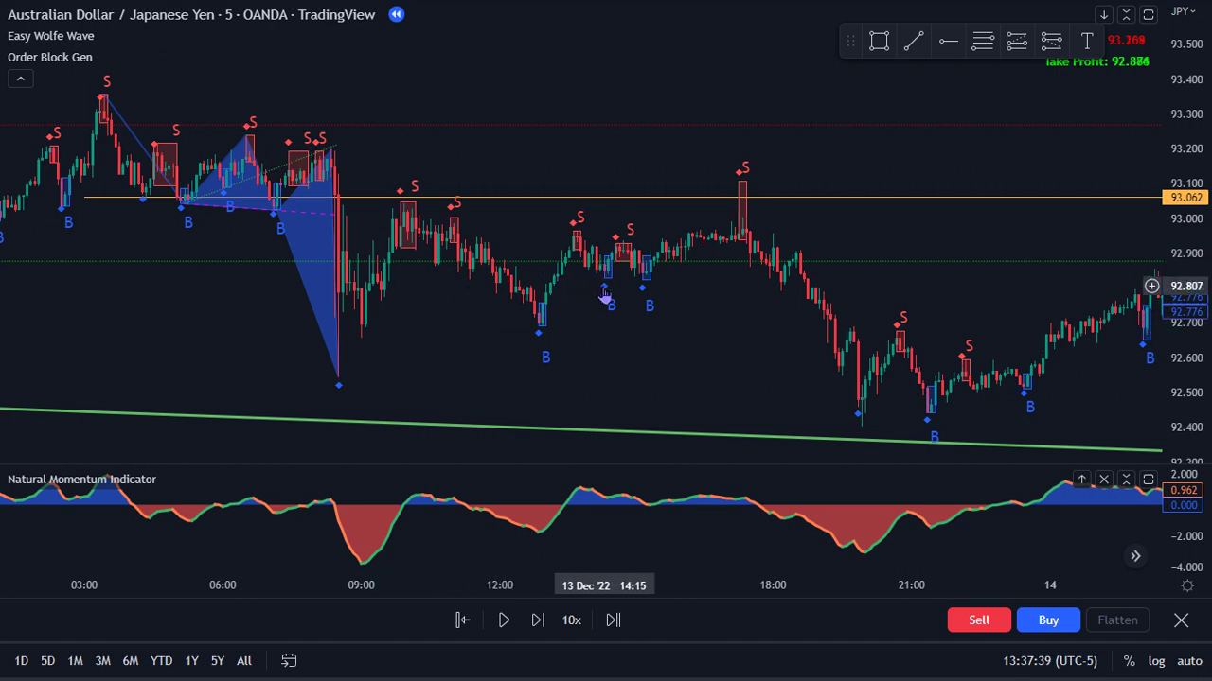
scroll(407, 251, "up", 1)
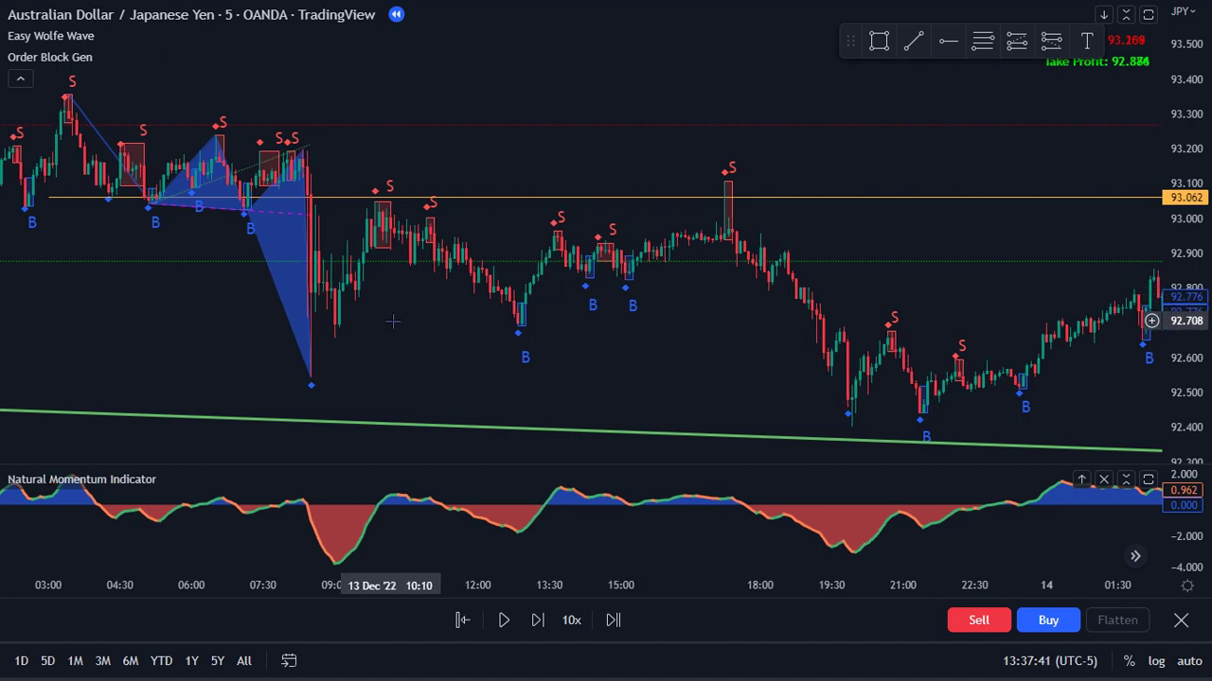
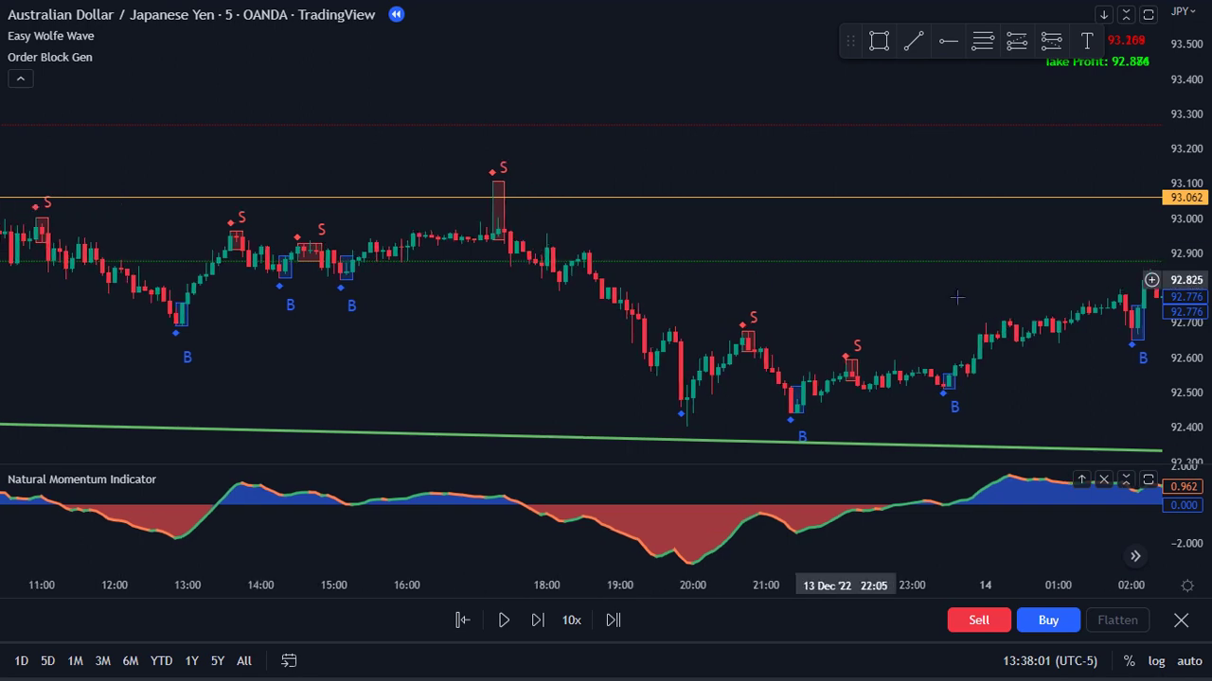
- Enlarge the Natural Momentum Indicator pane beneath the 13 Dec '22 afternoon price highs
left_click_drag(1183, 394, 1183, 350)
scroll(681, 269, "down", 1)
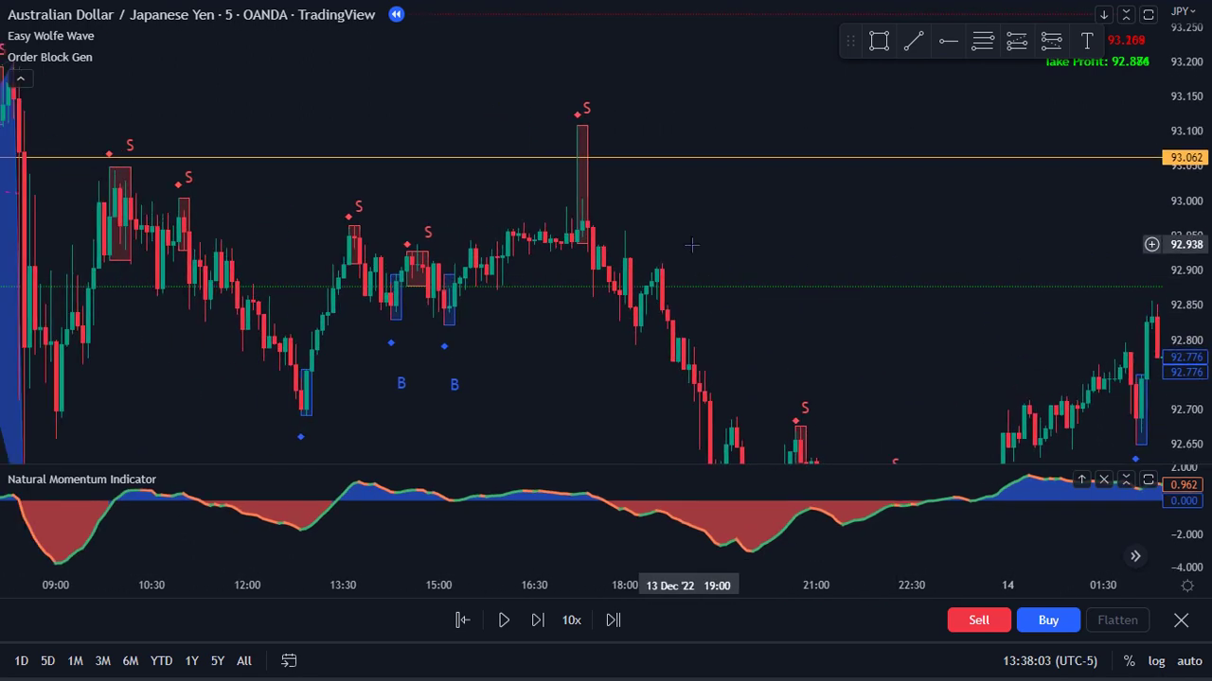
left_click_drag(694, 229, 750, 250)
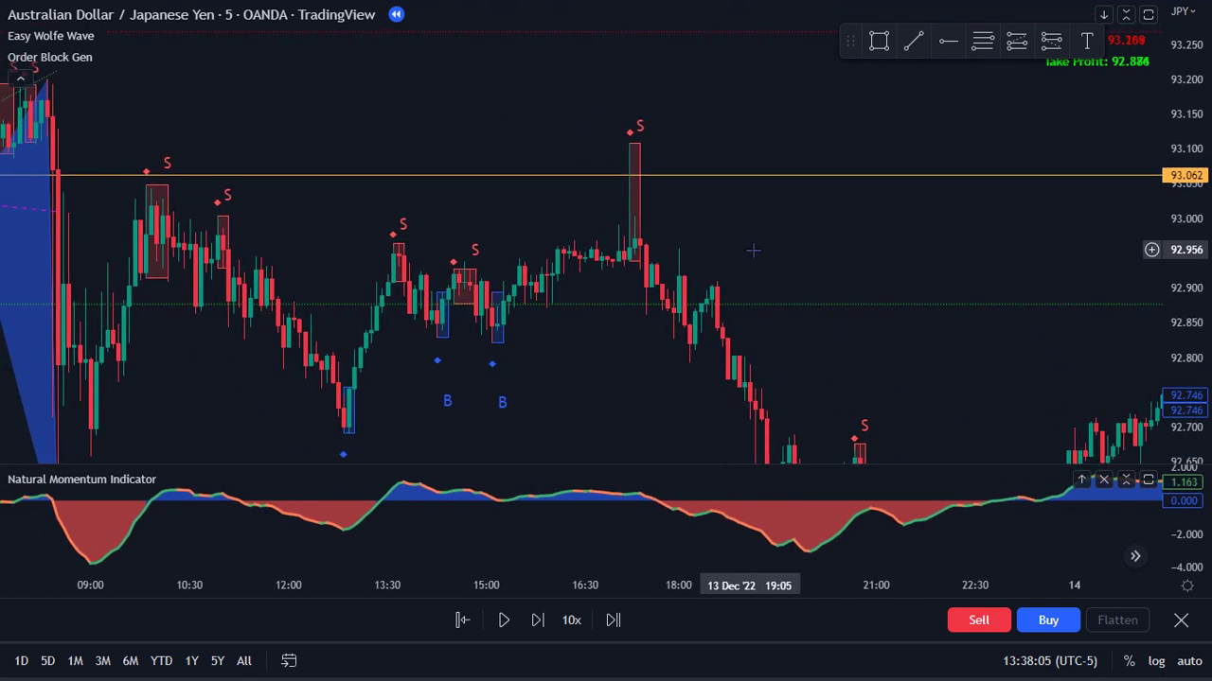
scroll(752, 250, "up", 2)
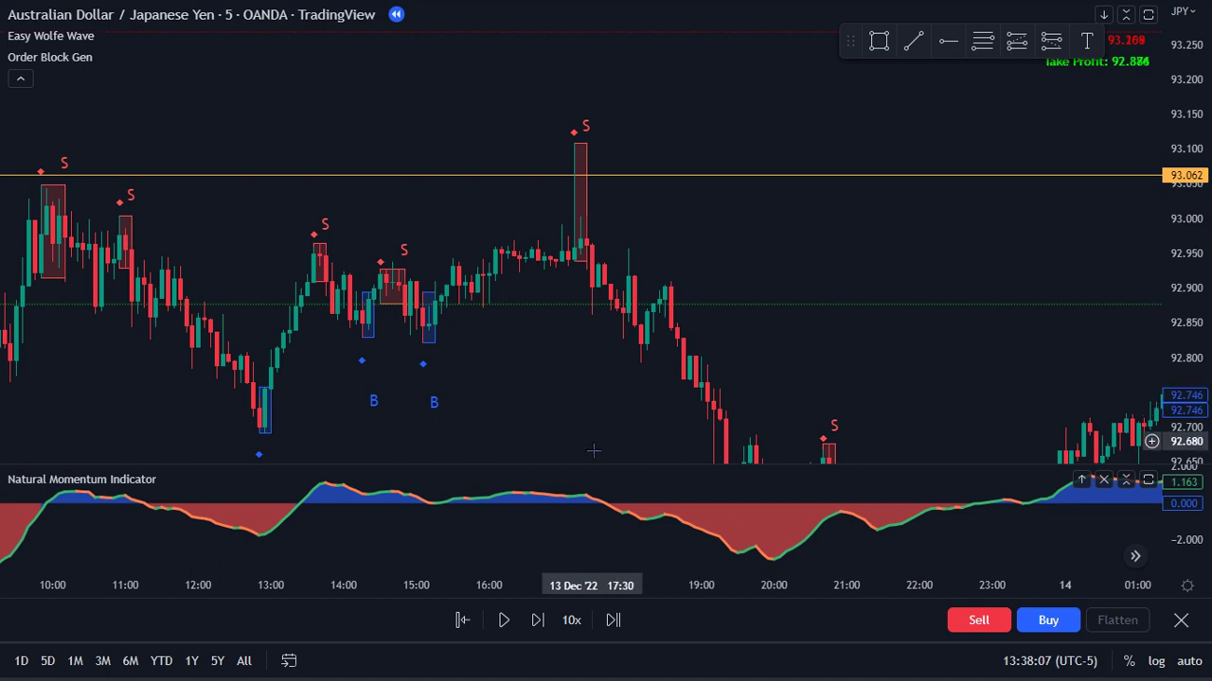
left_click_drag(592, 461, 585, 392)
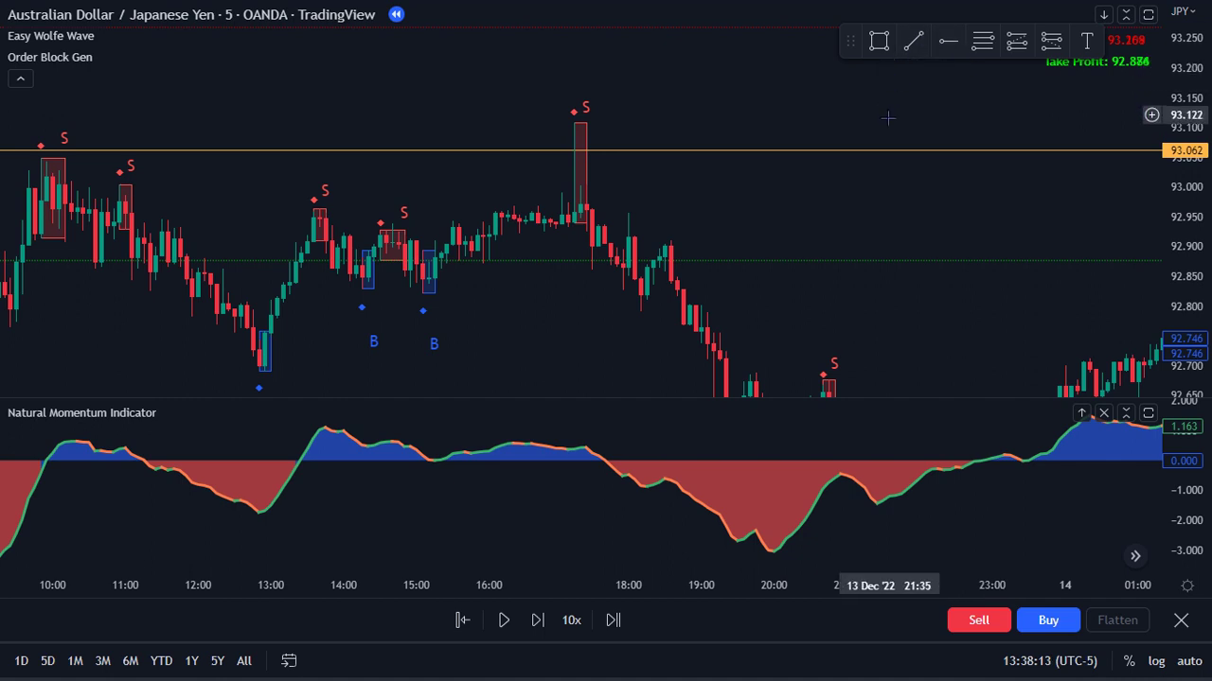
- Draw a trend line across the 13 Dec '22 price highs from 92.967 at 13:40 to about 93.11 around 17:20
left_click(917, 40)
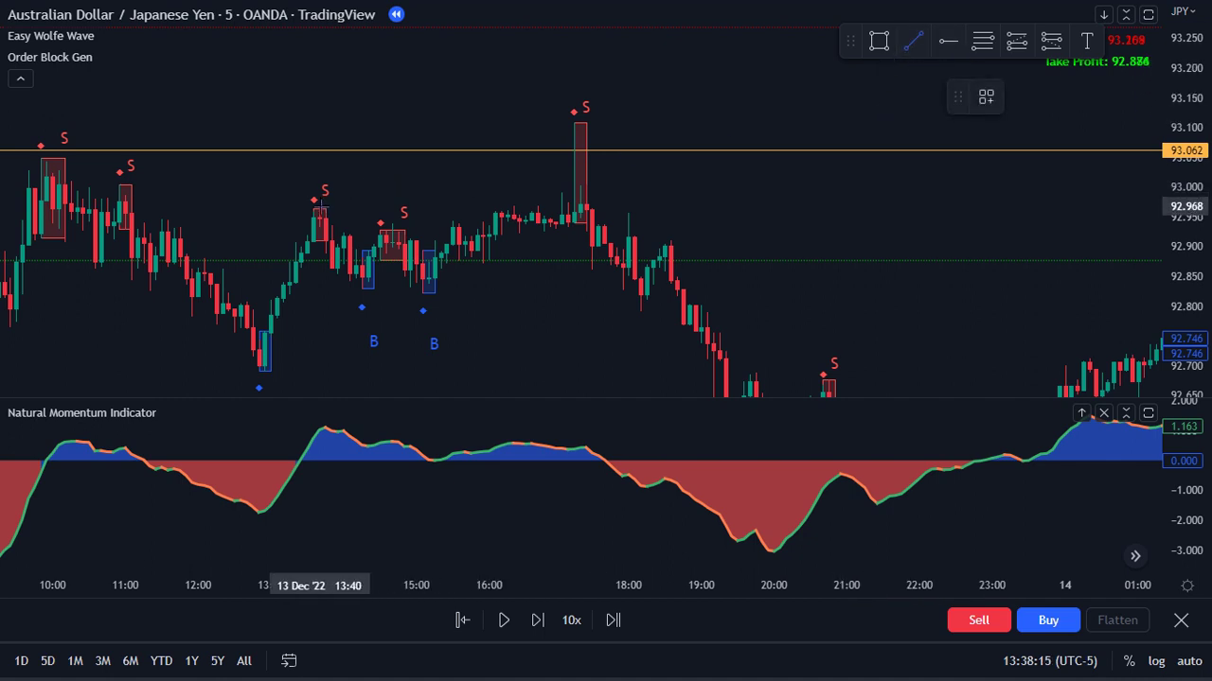
left_click(320, 206)
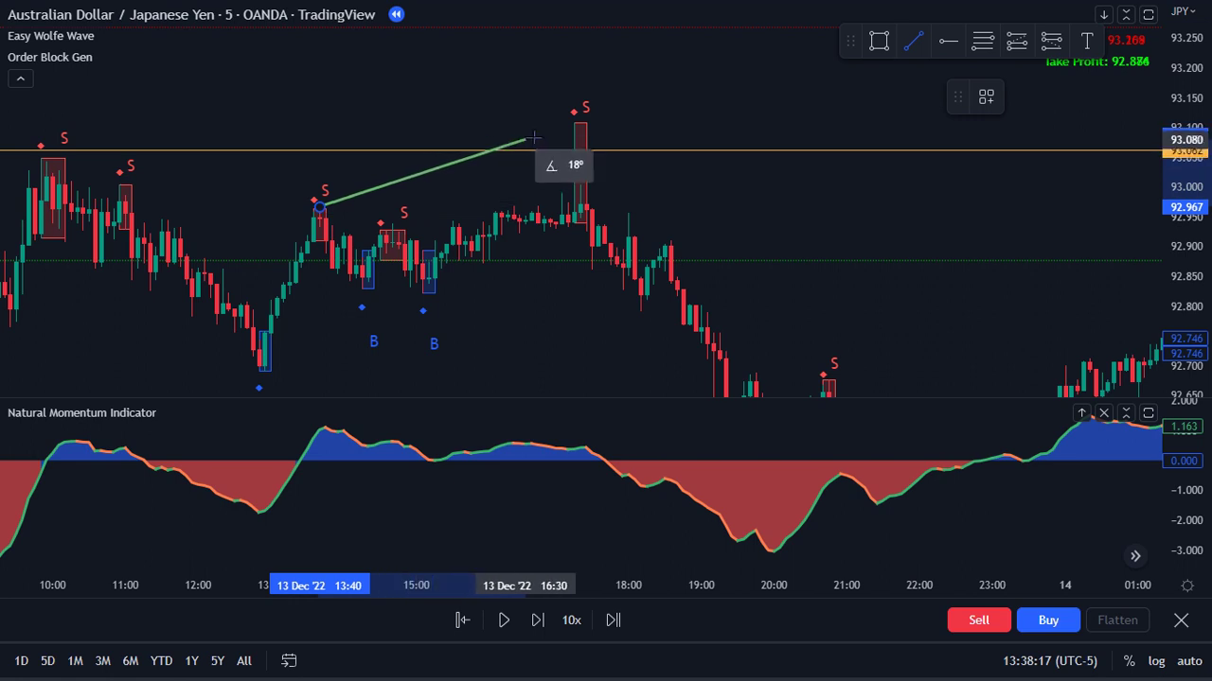
left_click(573, 117)
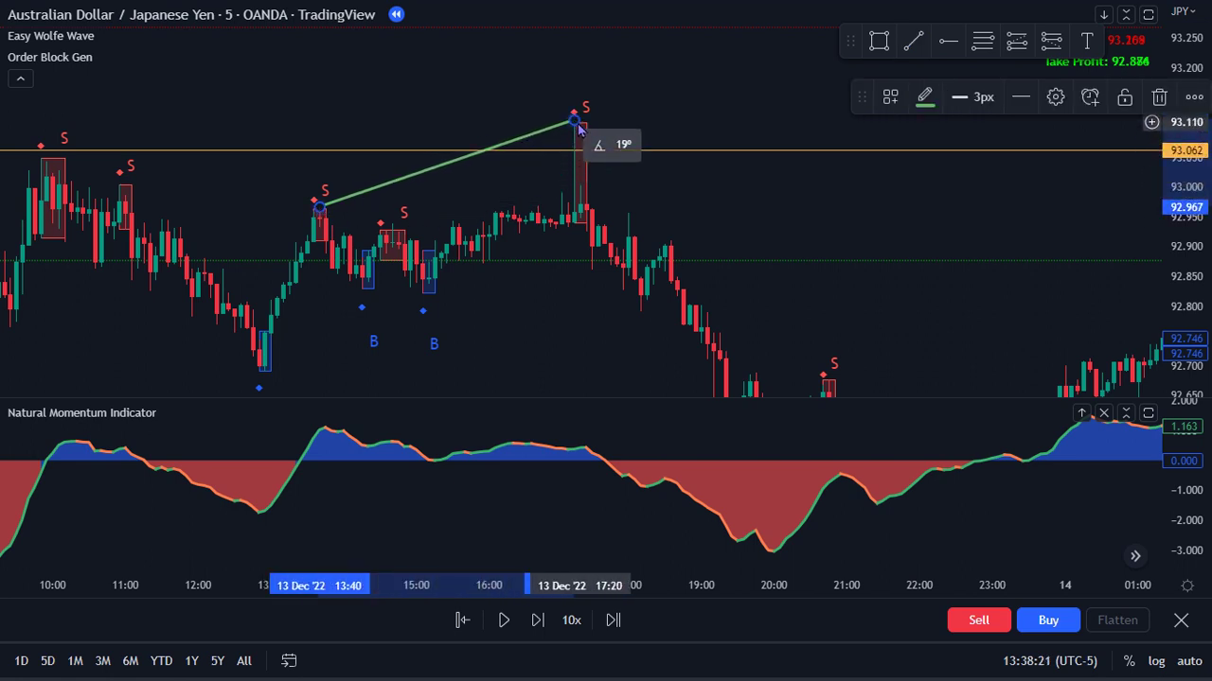
left_click(649, 95)
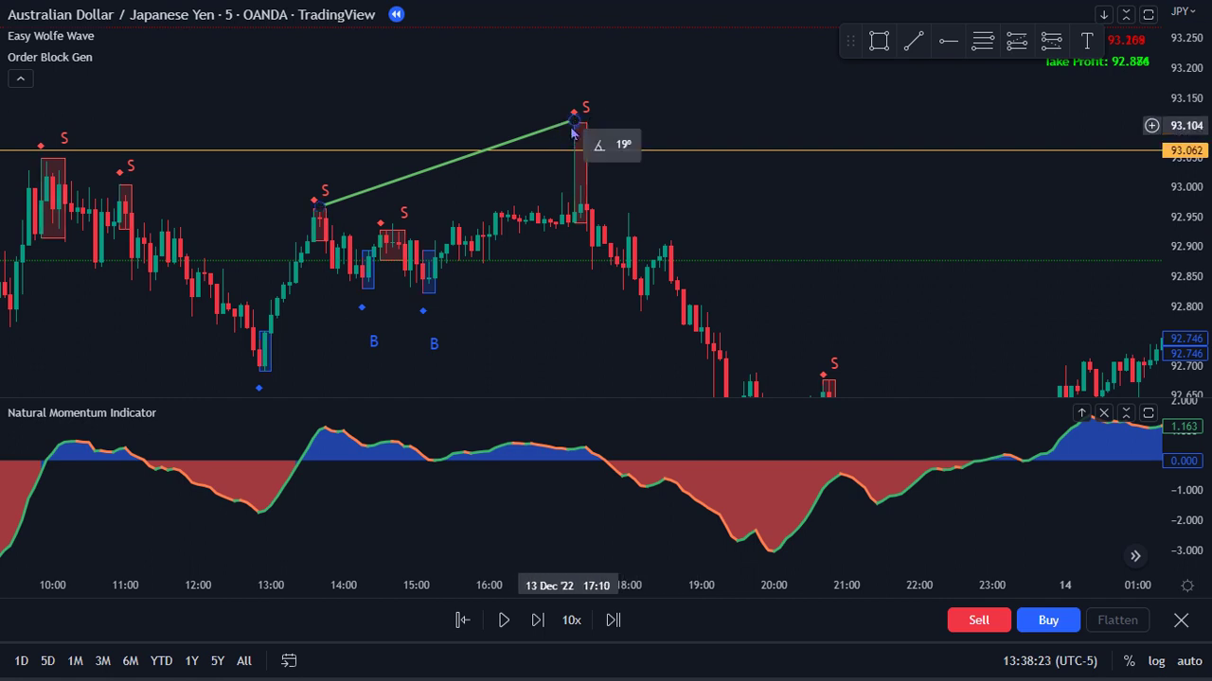
- Draw a matching trend line across the Natural Momentum Indicator peaks from about 1.313 near 13:45 to around 17:20
left_click(915, 43)
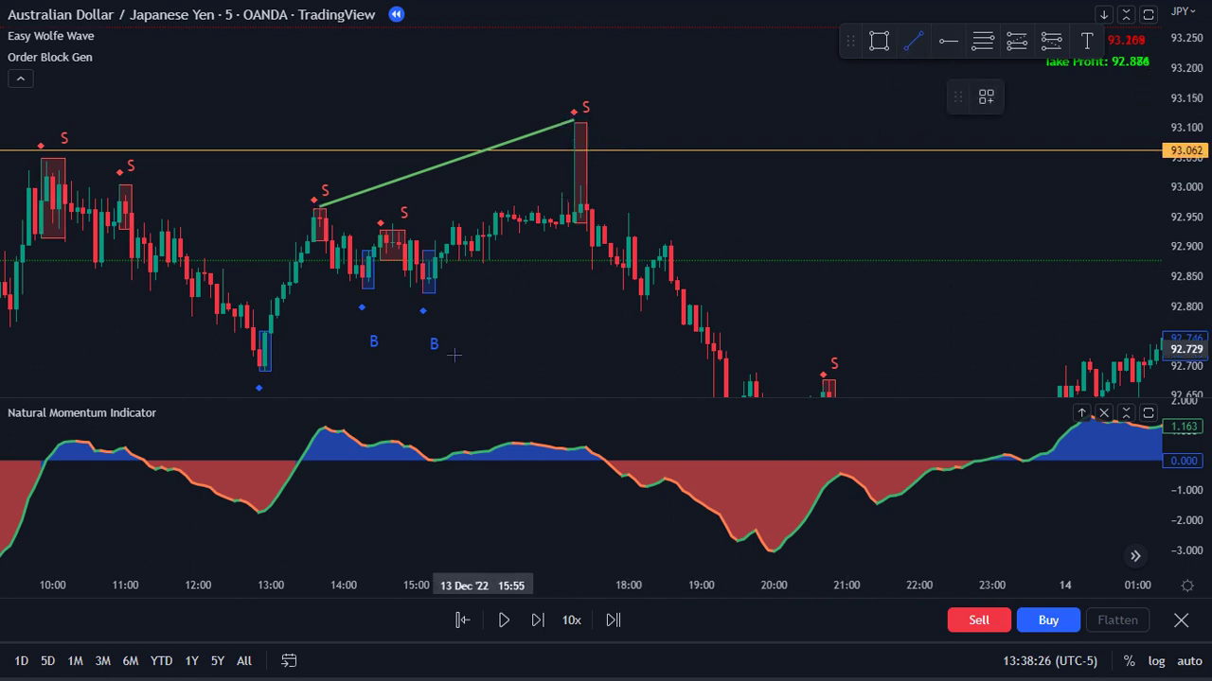
left_click(325, 423)
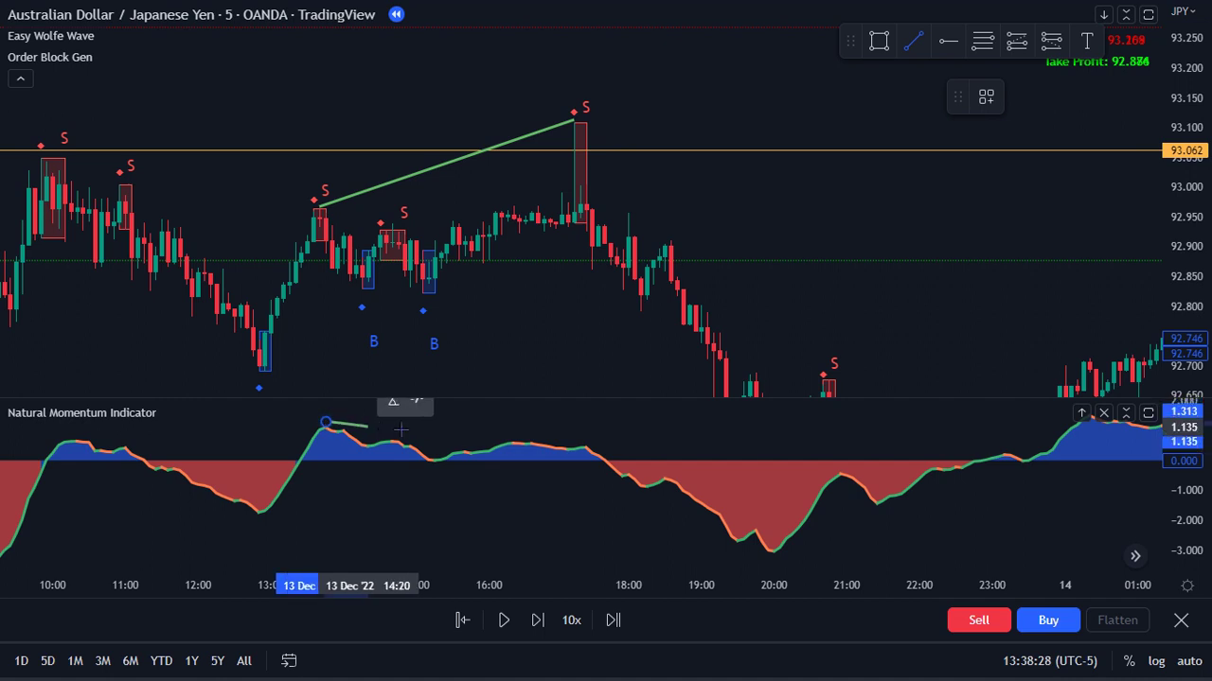
left_click(580, 442)
left_click(565, 326)
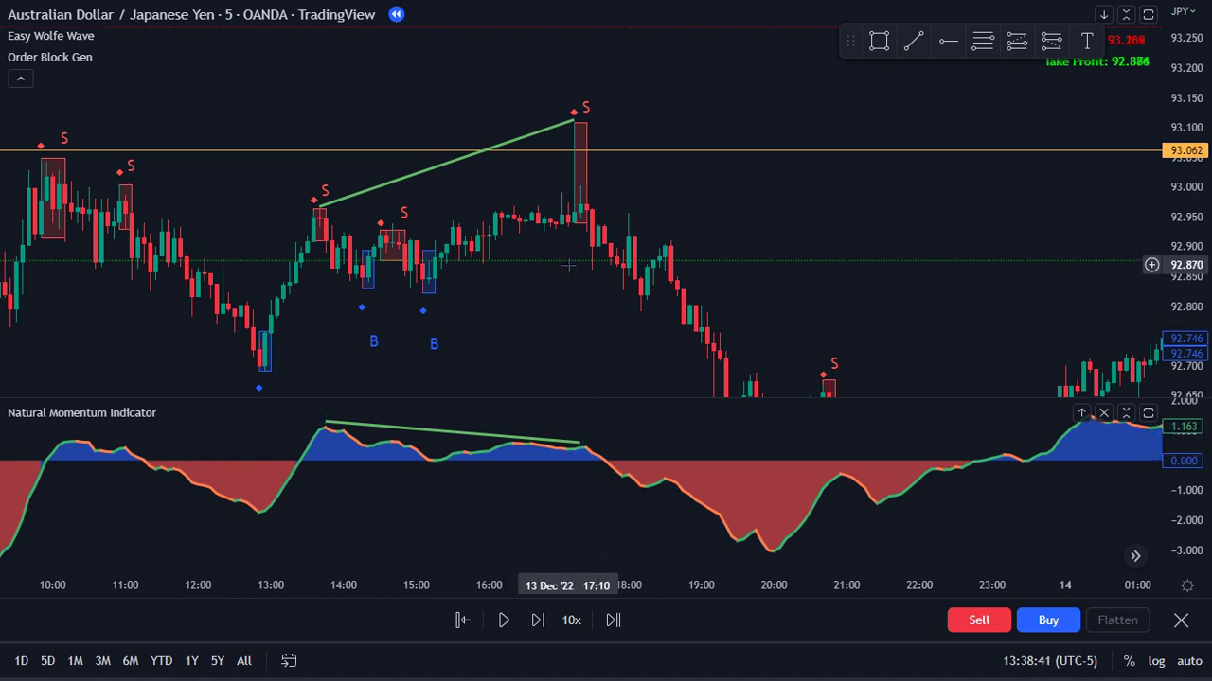
- Place a short position on the 93.062 horizontal ray, starting around 19:50 on 13 Dec '22
scroll(570, 272, "up", 3)
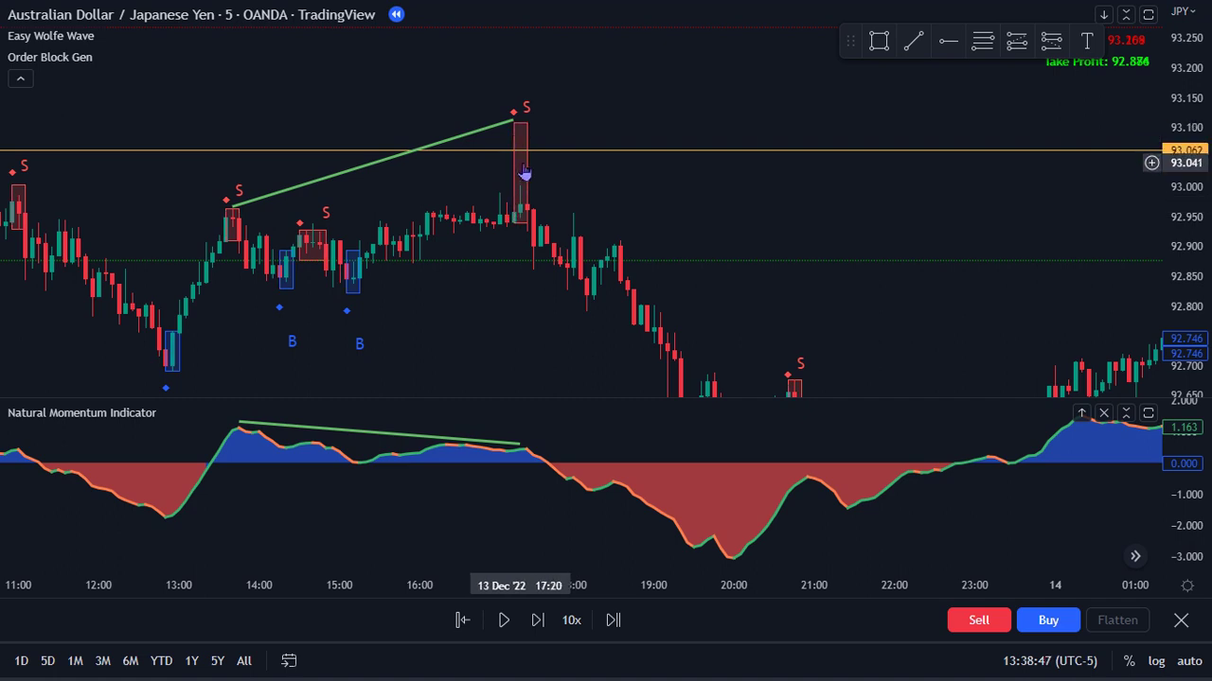
scroll(528, 171, "down", 4)
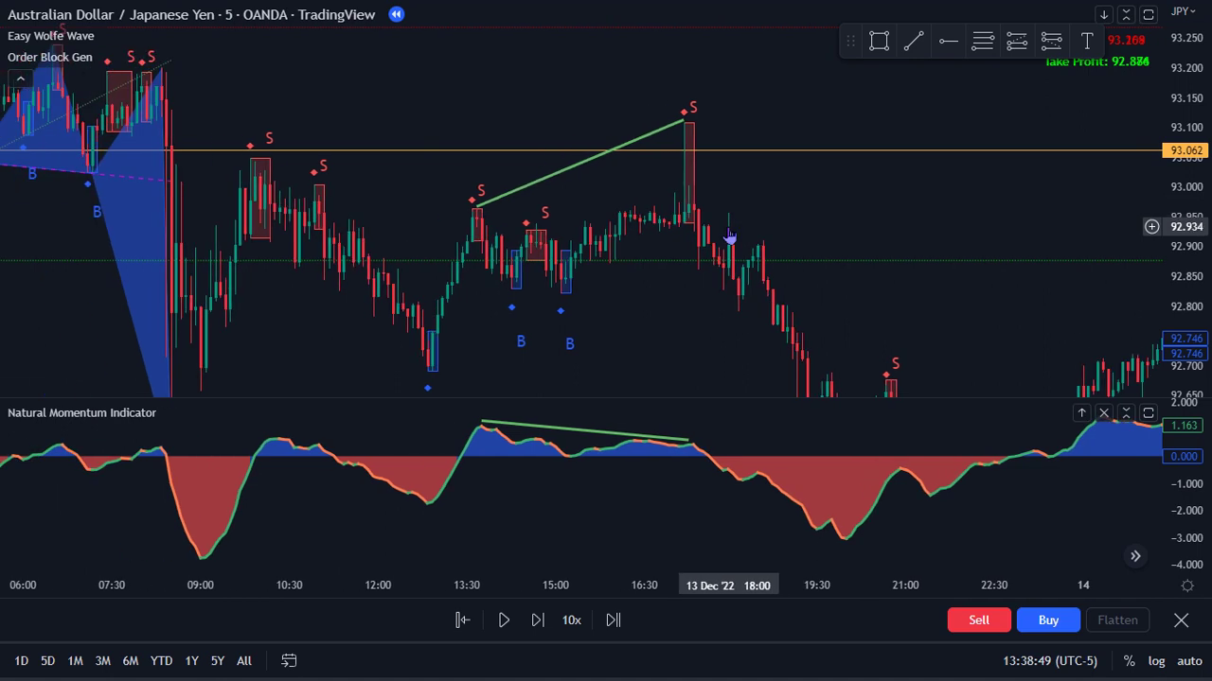
left_click_drag(428, 121, 513, 185)
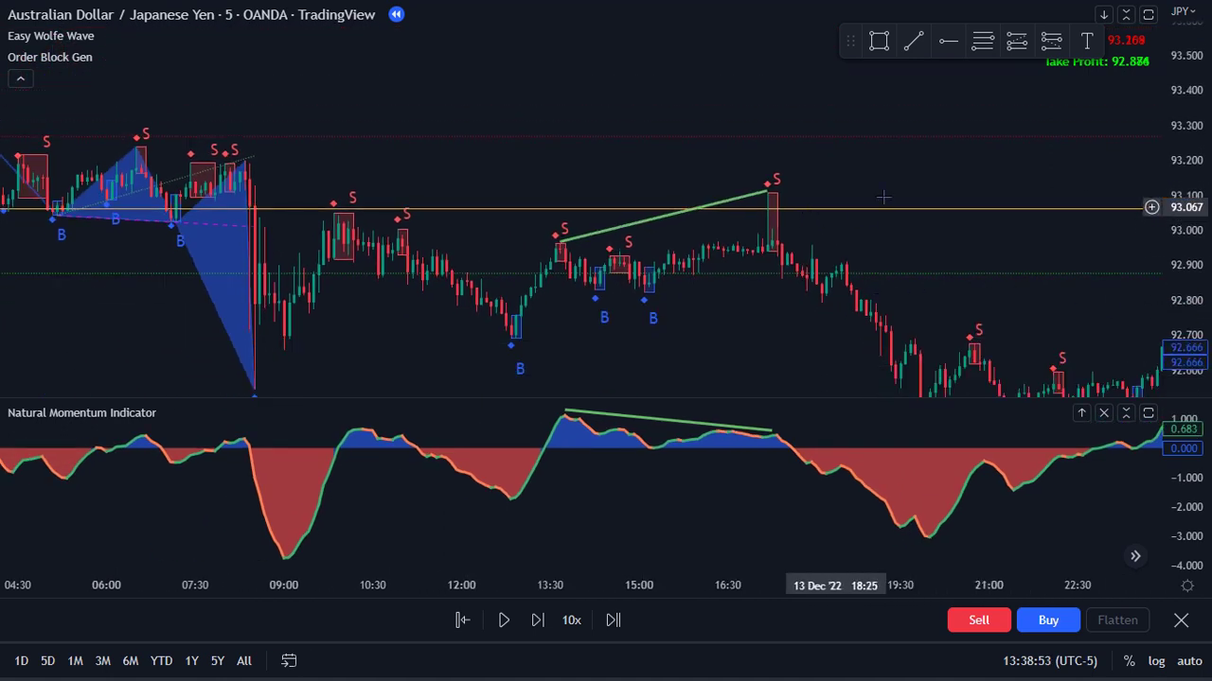
left_click(1051, 43)
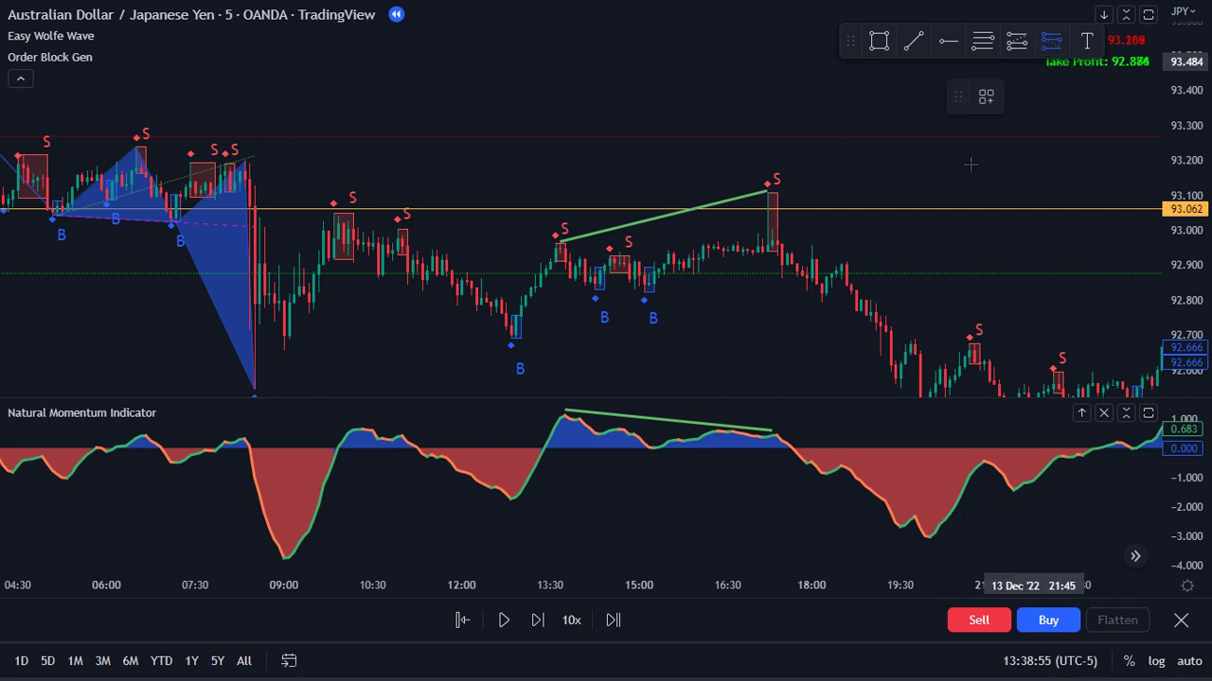
left_click(921, 212)
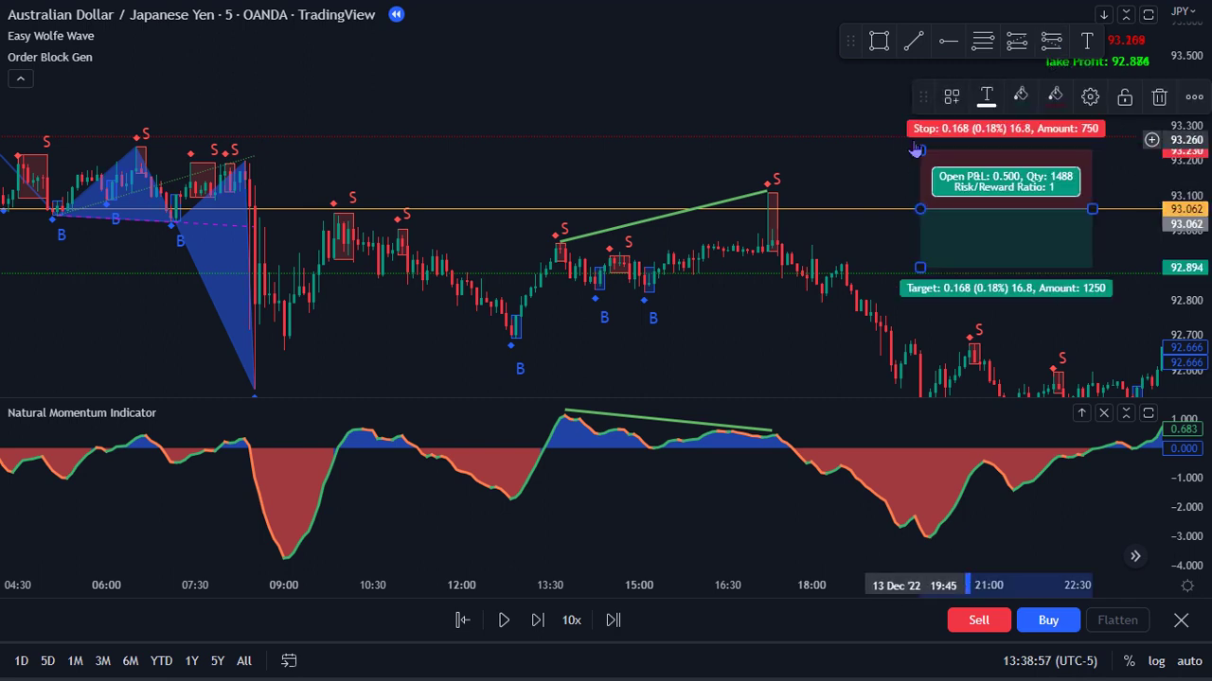
- Draw a horizontal ray at 93.243 from the 13 Dec '22 06:30 high and raise the short position's stop to 93.253
left_click(948, 41)
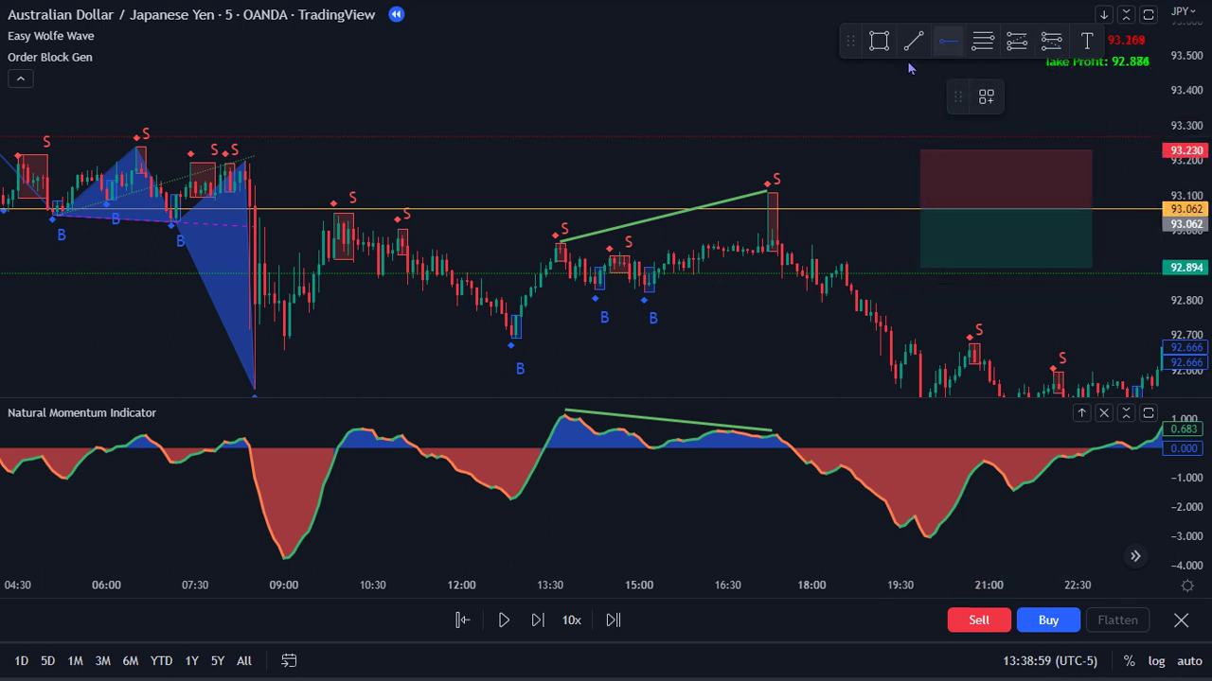
left_click(136, 145)
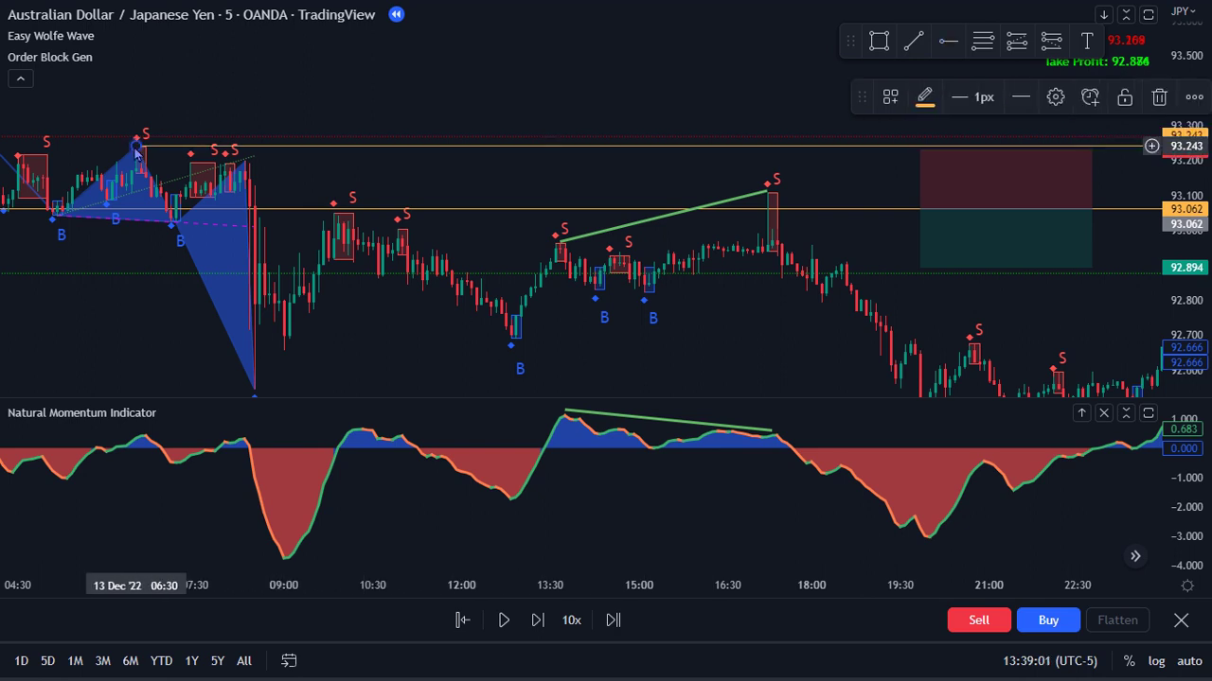
left_click(918, 151)
left_click_drag(916, 145, 915, 143)
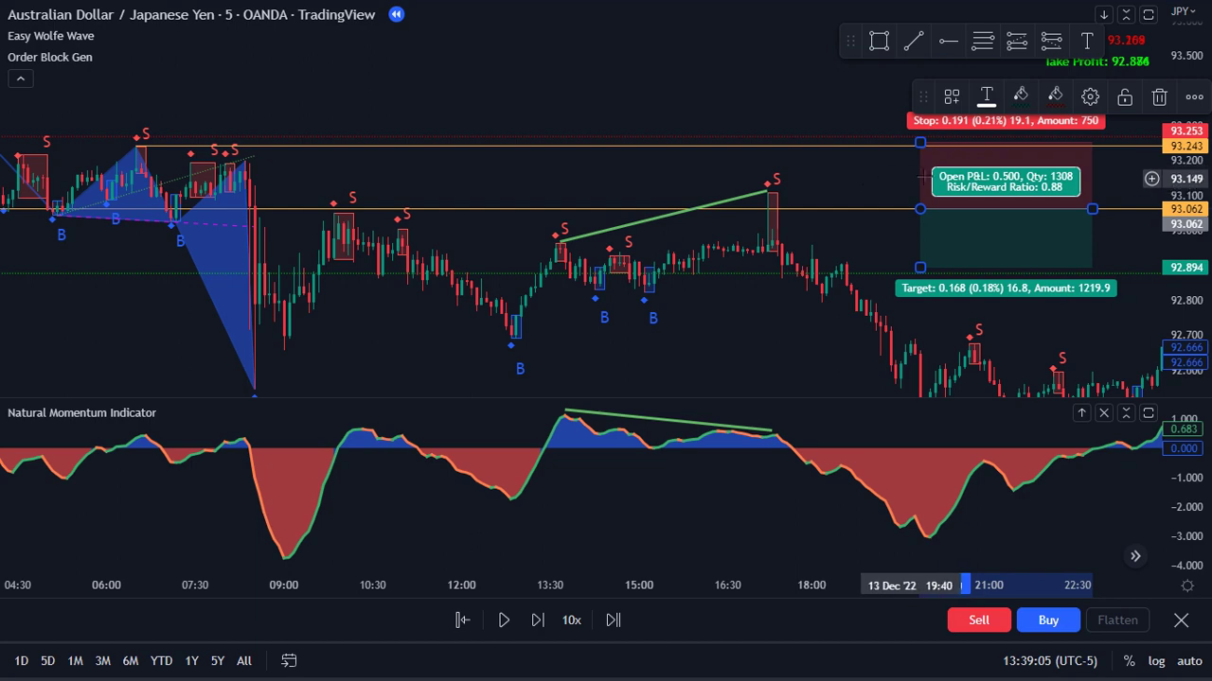
- Extend the short position's target down to 91.998, below the long green trend line
left_click_drag(930, 180, 719, 141)
scroll(727, 168, "down", 2)
scroll(727, 169, "down", 3)
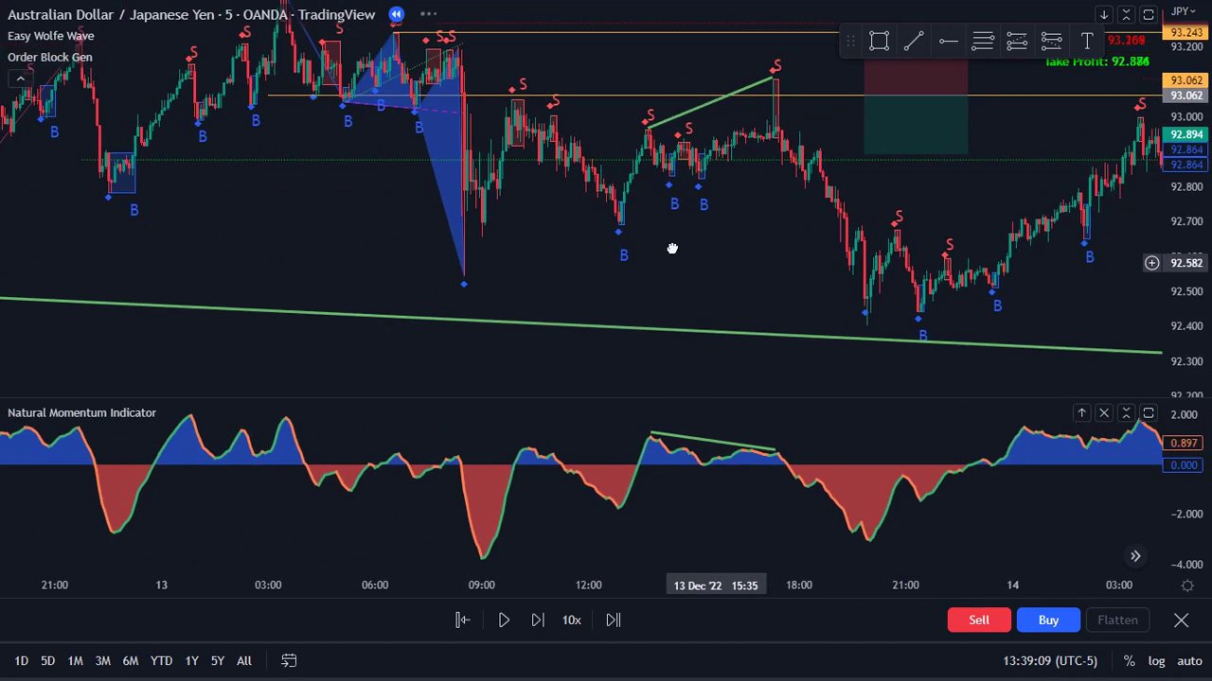
left_click_drag(1176, 195, 1176, 246)
scroll(842, 266, "down", 1)
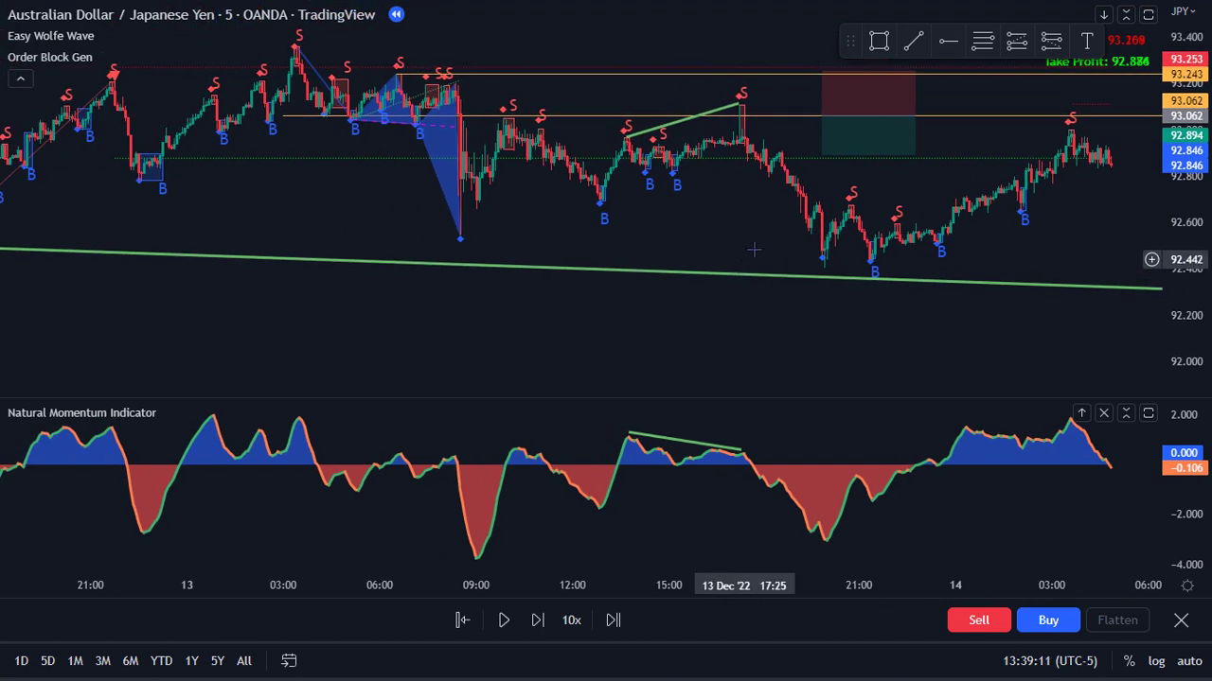
left_click_drag(821, 152, 821, 362)
scroll(630, 324, "up", 1)
left_click_drag(631, 325, 540, 339)
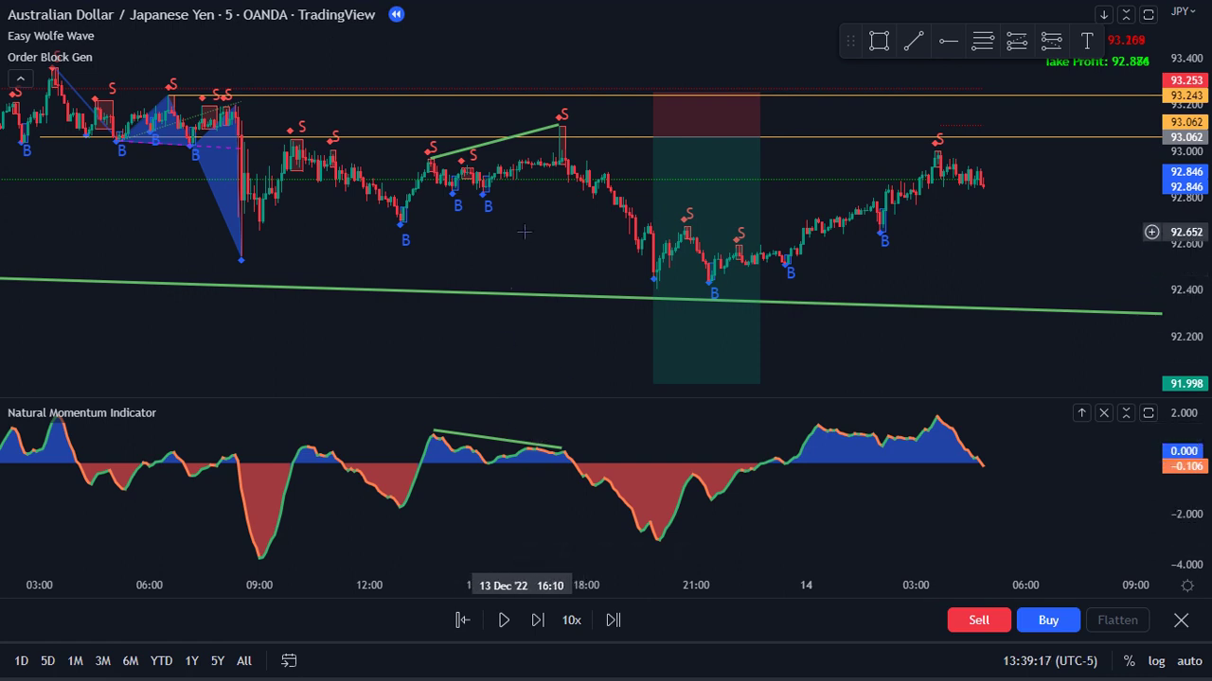
- Delete the green divergence trend lines from the momentum indicator and from the 13 Dec '22 price highs
left_click_drag(530, 236, 532, 263)
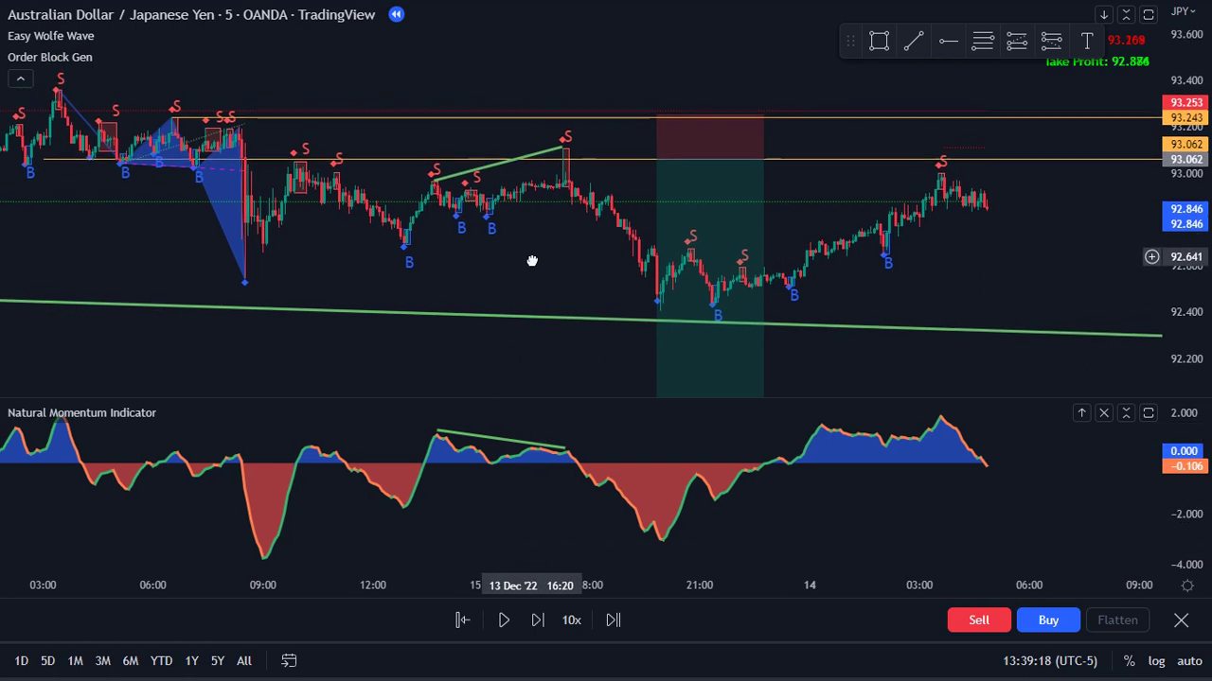
left_click(481, 436)
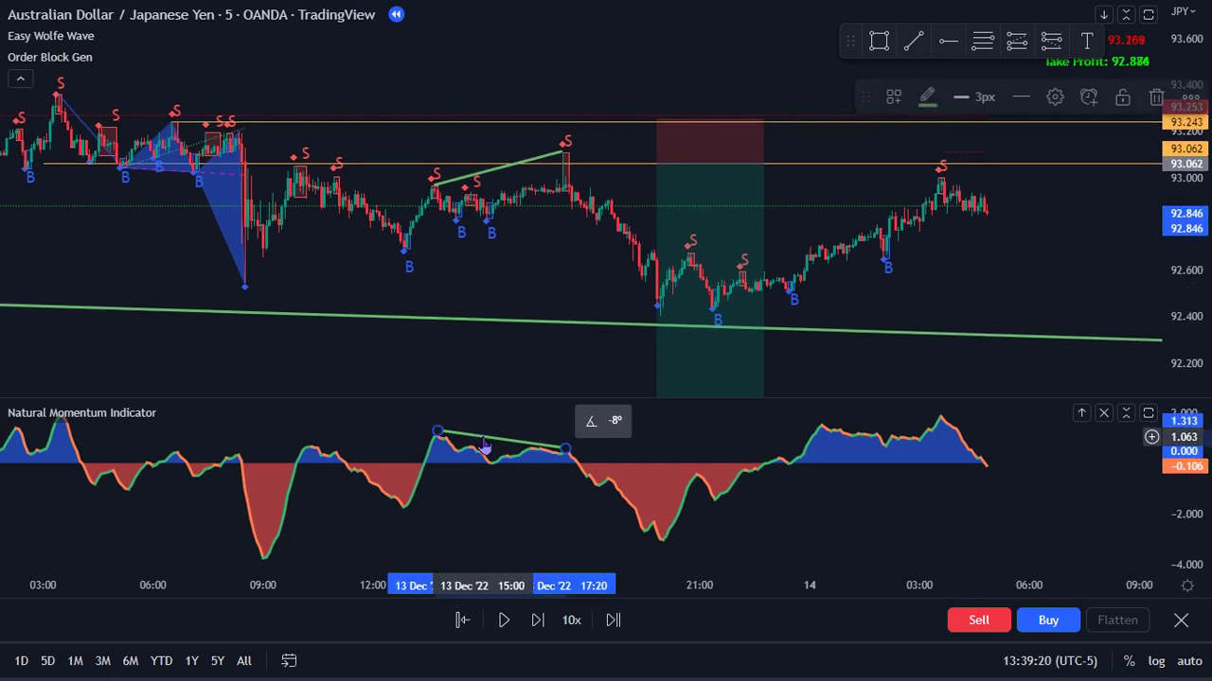
left_click(1158, 97)
left_click(514, 164)
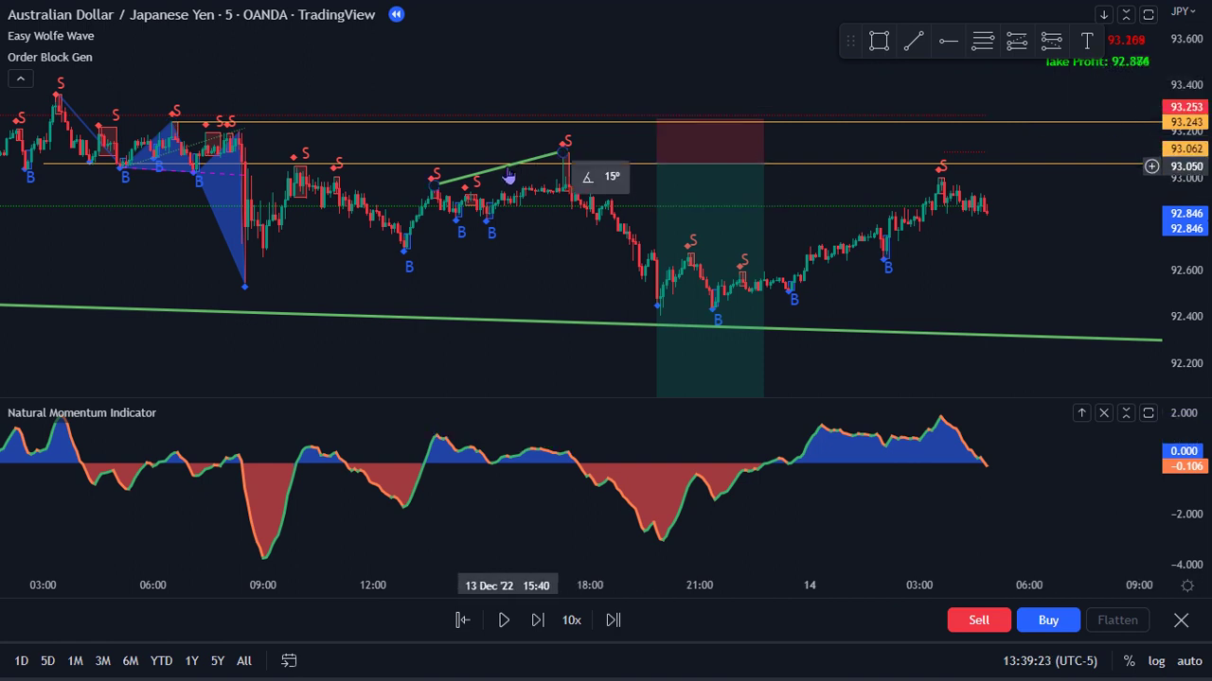
left_click(1160, 99)
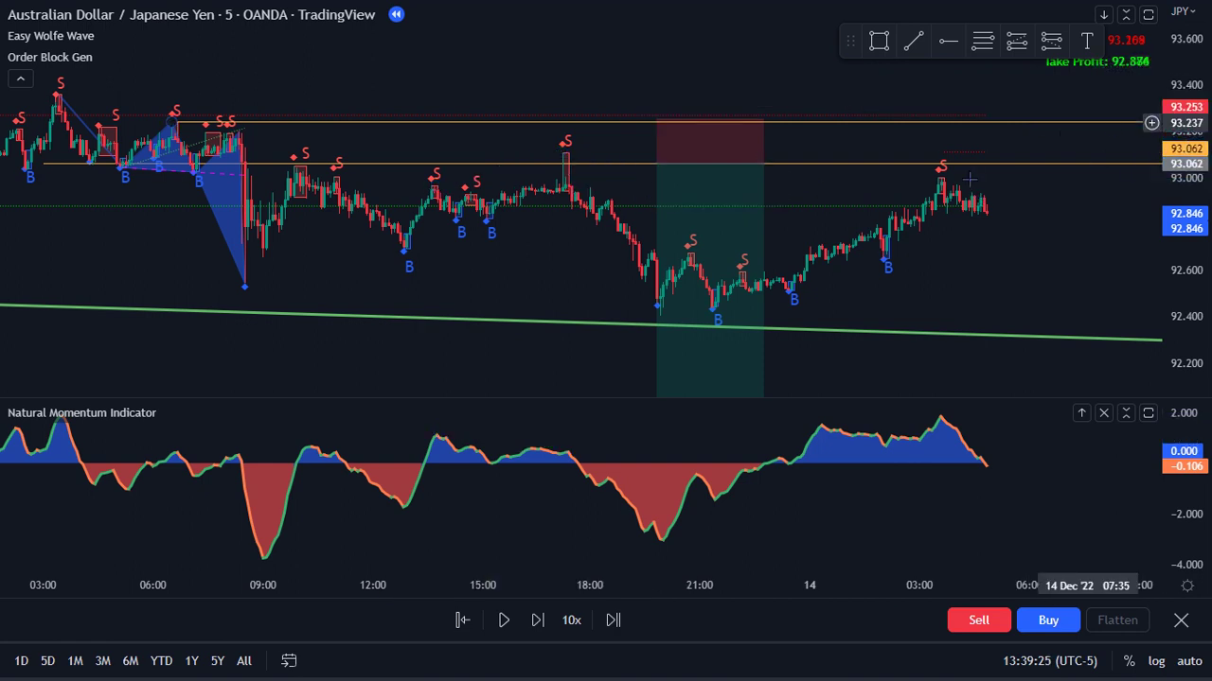
- Examine the 5-minute price action around the sell order block at about 17:15 on 13 Dec '22
scroll(1106, 269, "up", 3)
scroll(1177, 352, "up", 2)
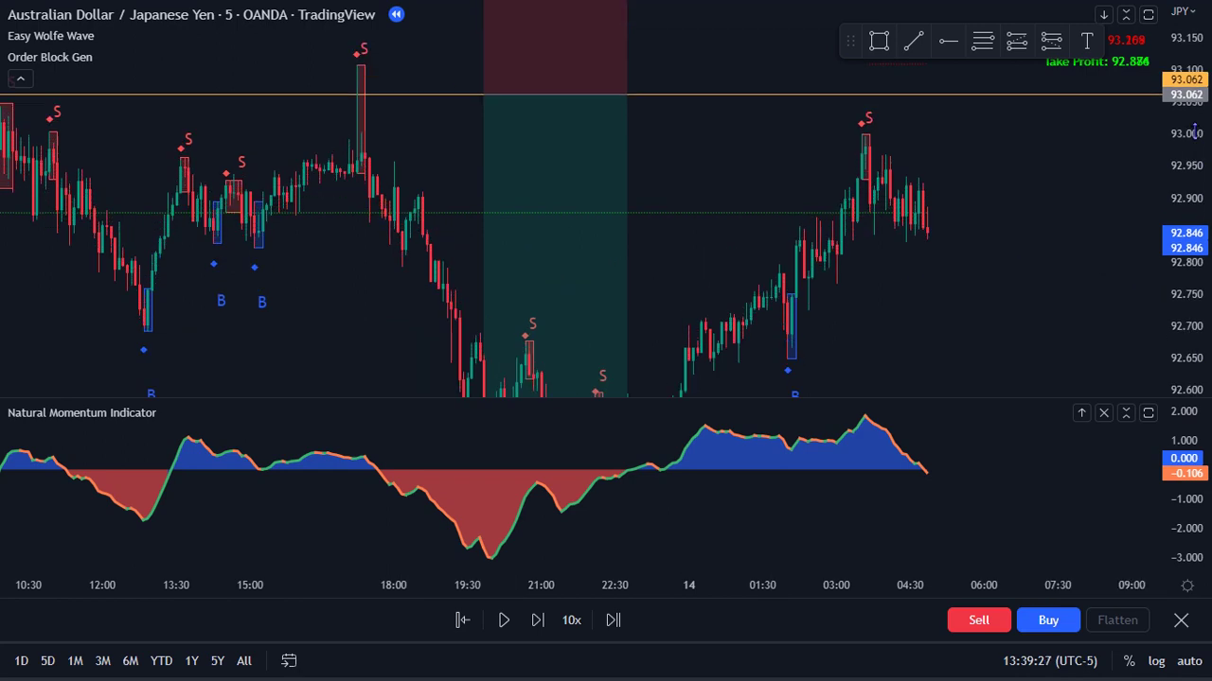
scroll(331, 312, "up", 2)
left_click_drag(275, 311, 710, 331)
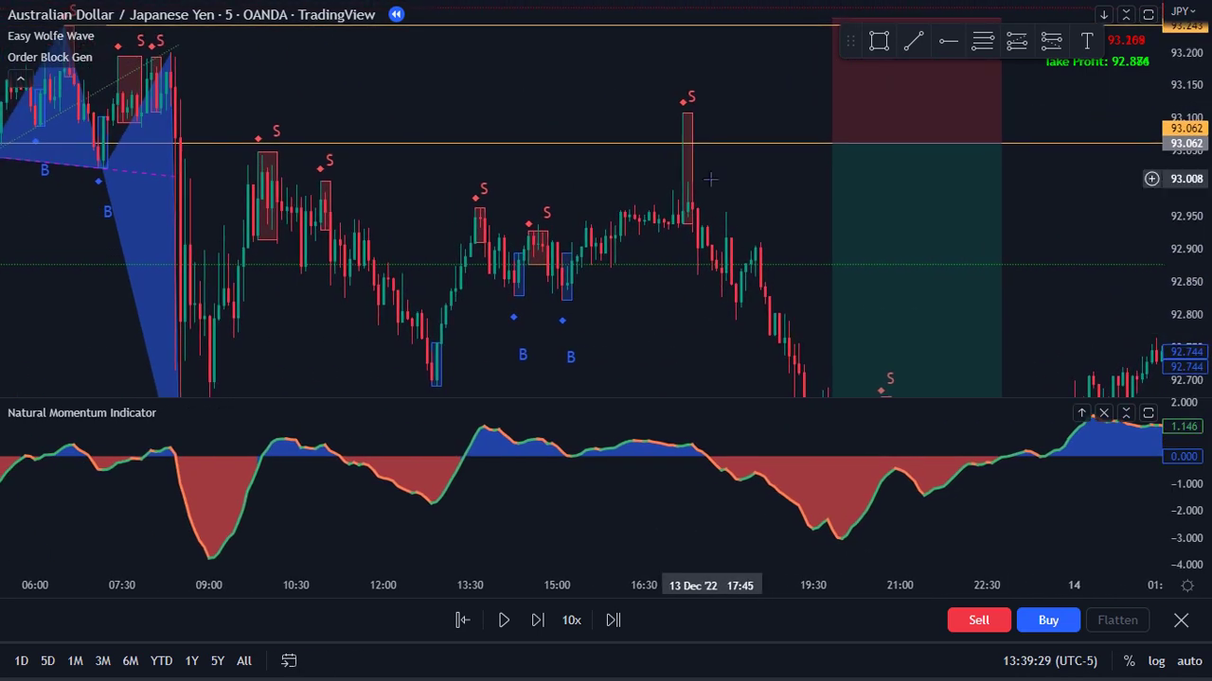
scroll(706, 148, "right", 8)
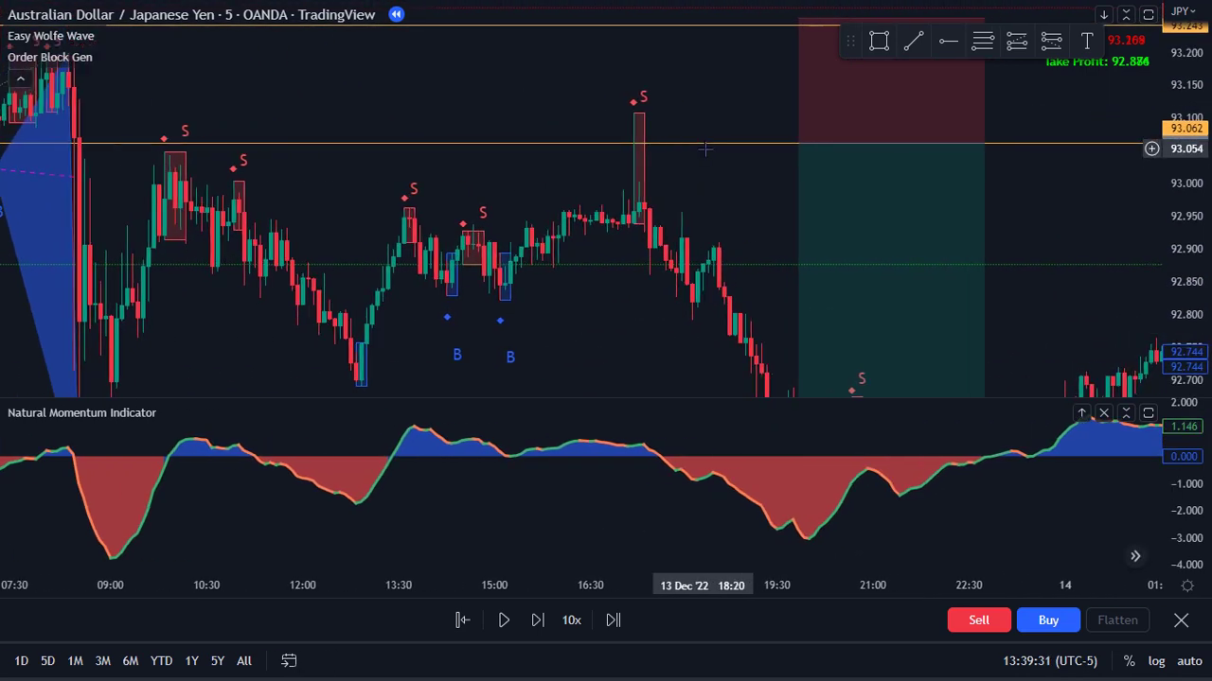
scroll(622, 161, "up", 2)
scroll(638, 211, "up", 2)
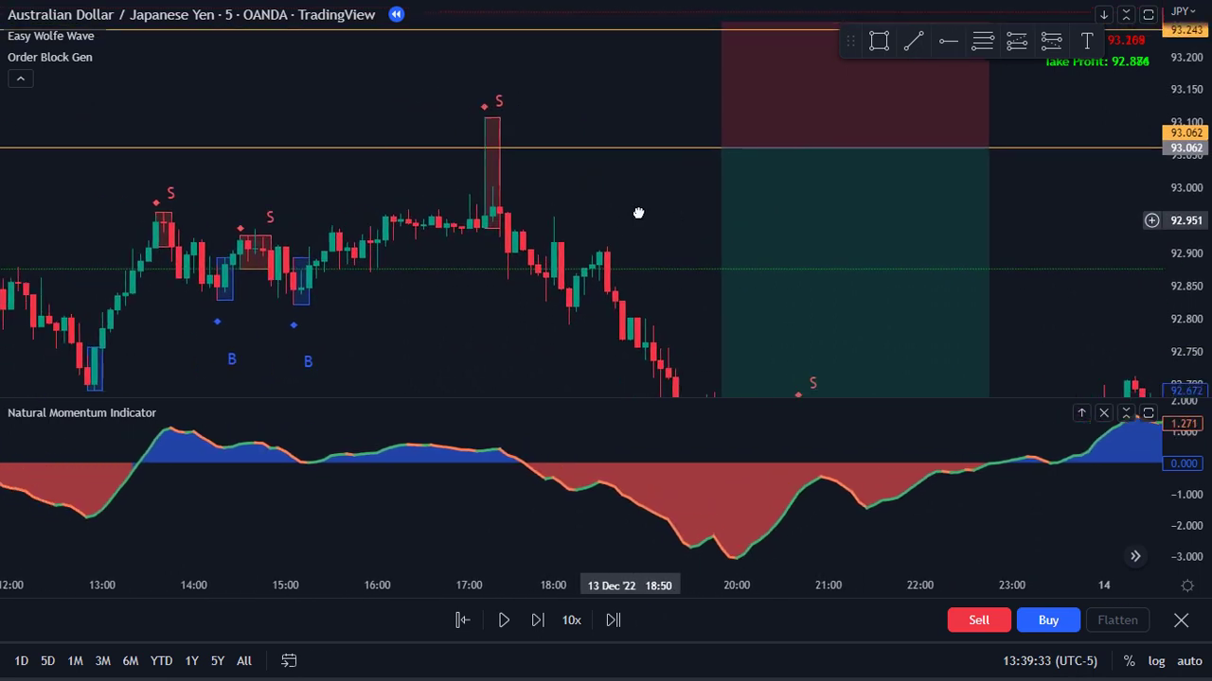
scroll(568, 212, "right", 3)
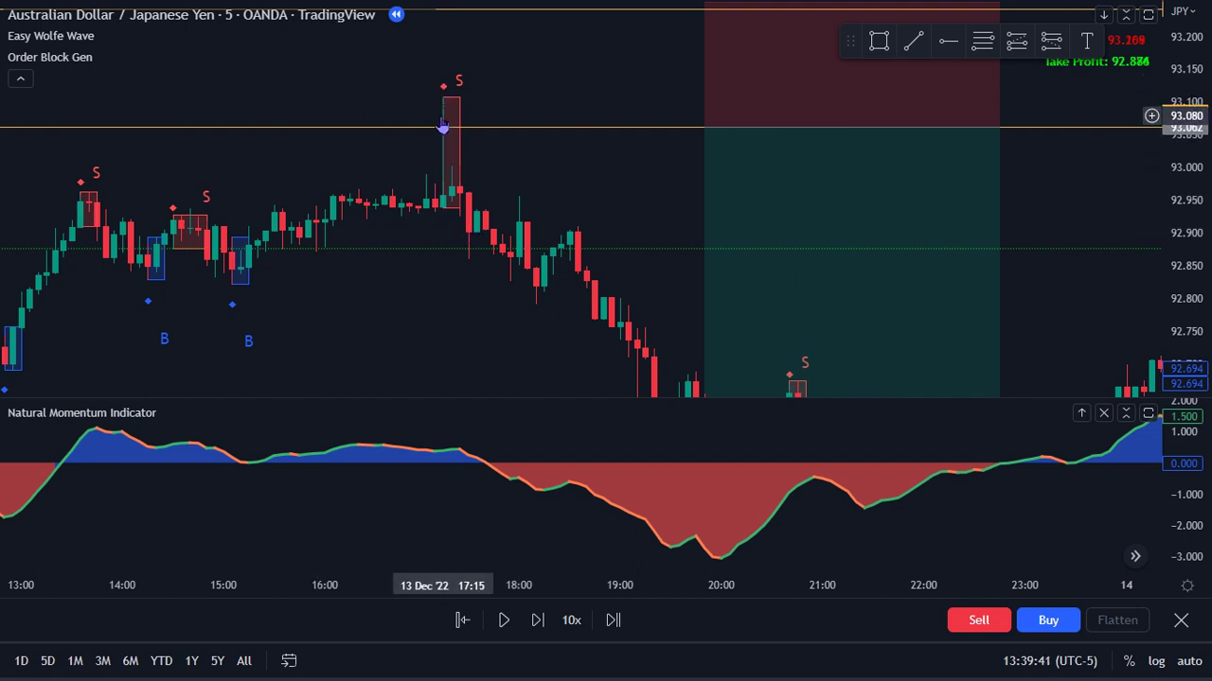
- Mark the lower edge of the 17:15 sell order block with a horizontal ray at 92.940, and remove the ray again
left_click(948, 40)
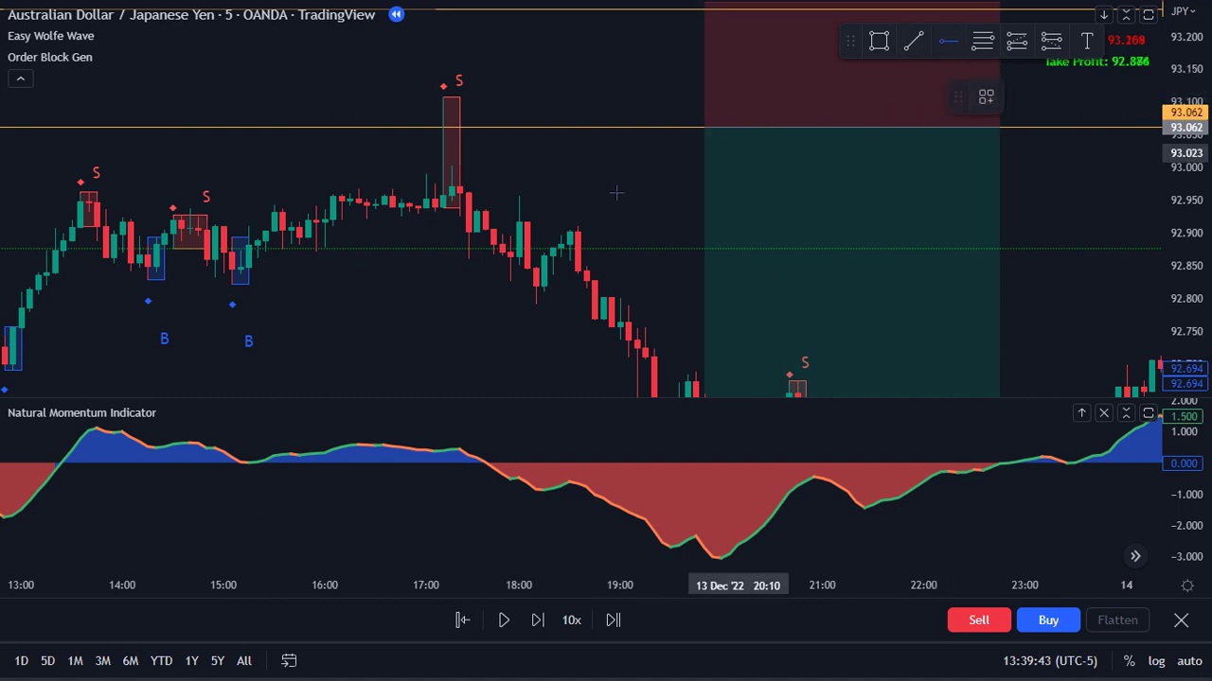
left_click(443, 207)
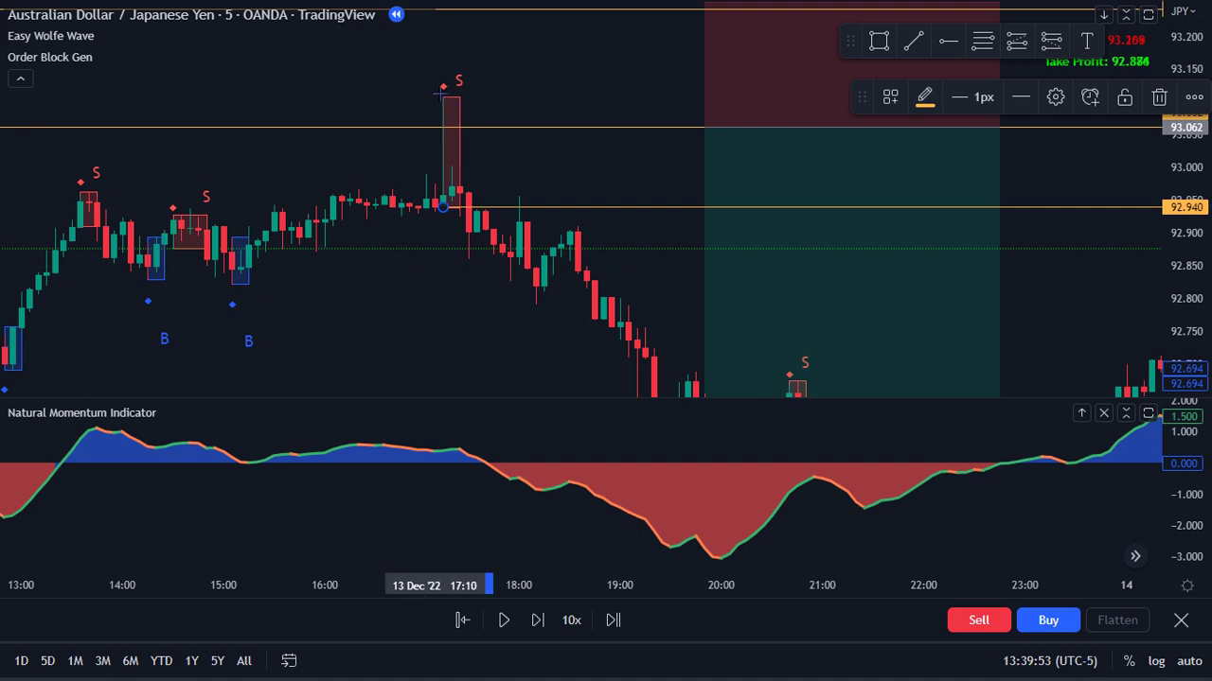
scroll(568, 170, "down", 2)
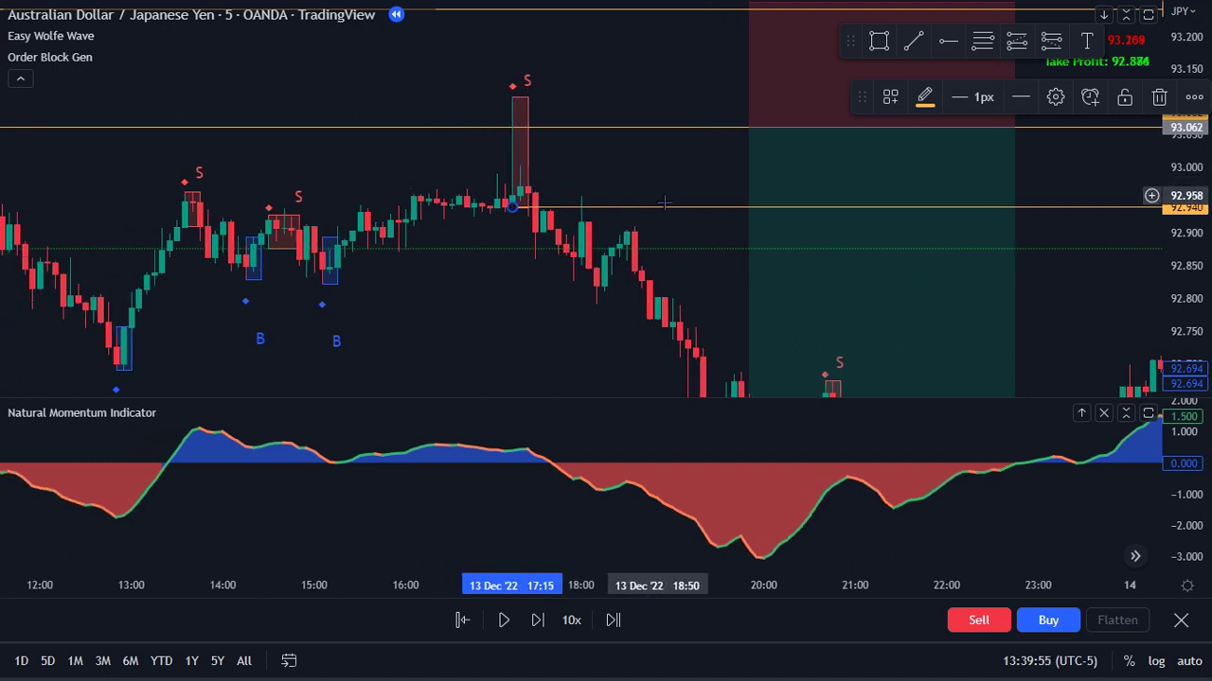
key("Escape")
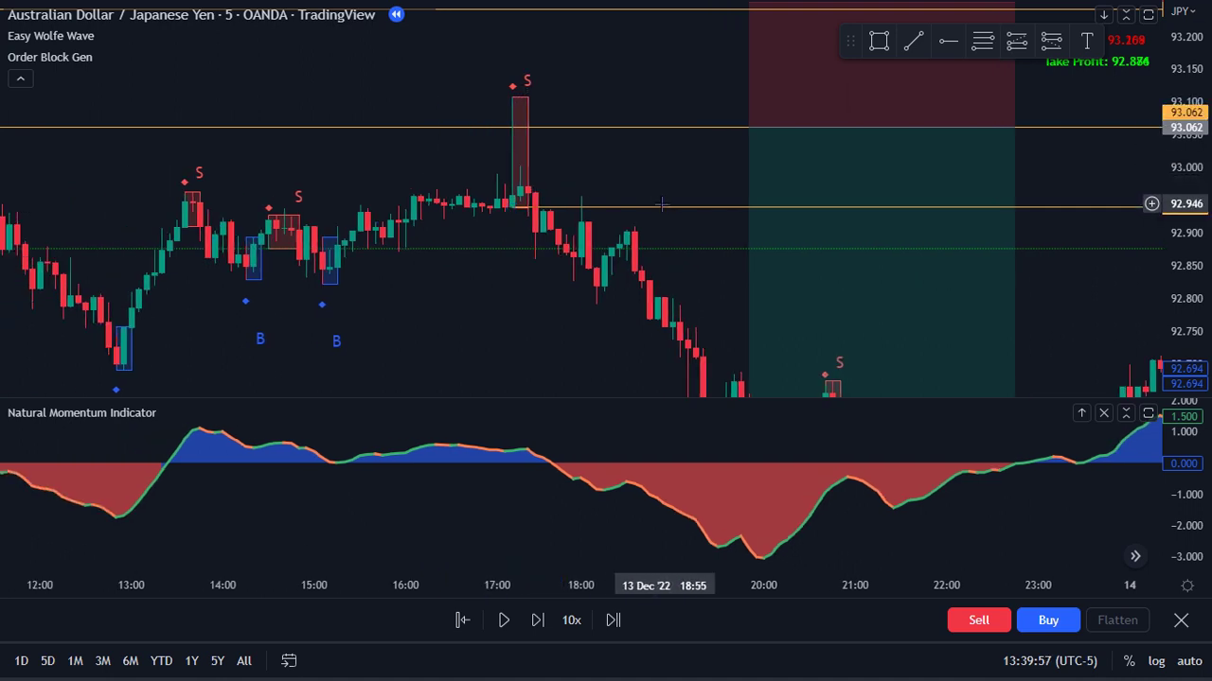
left_click(661, 205)
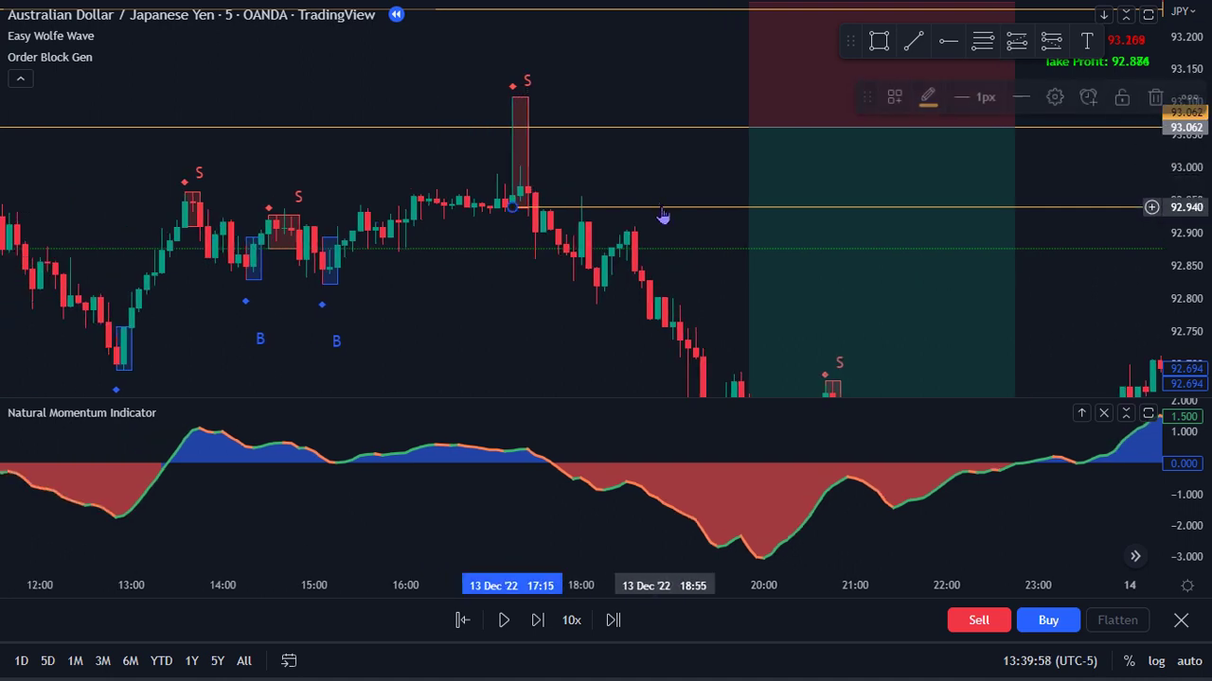
left_click(1158, 99)
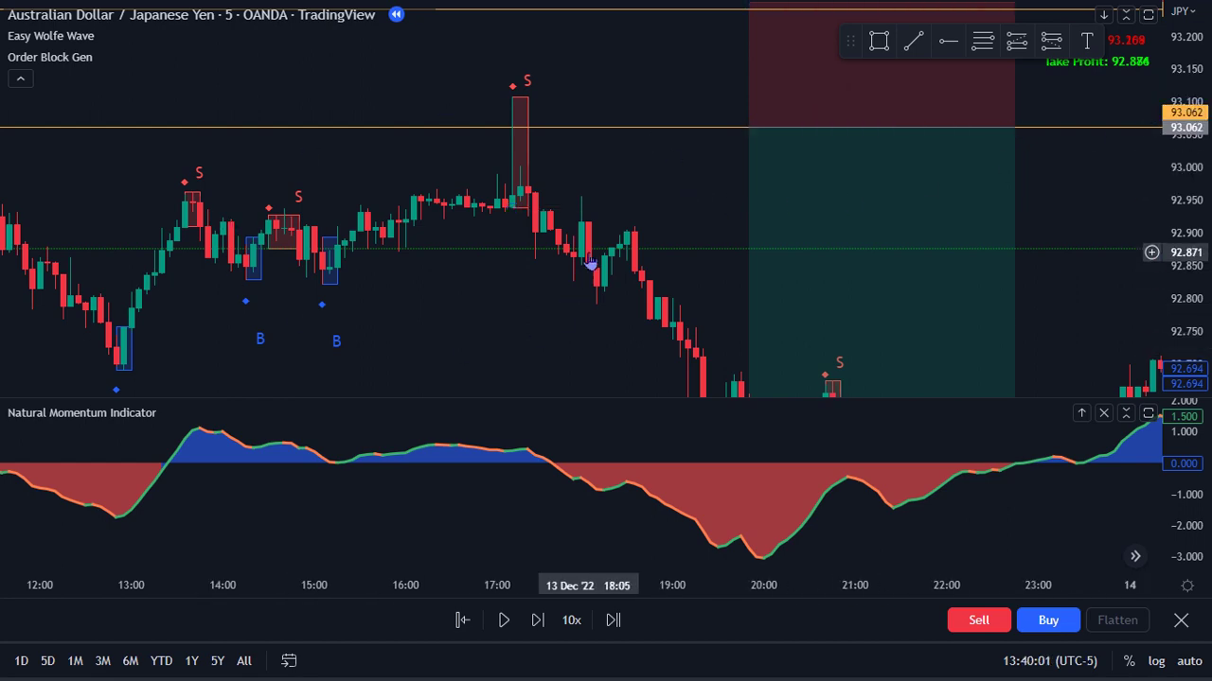
- Review the 5-minute price move around the short position and switch the chart to the 1-hour timeframe
scroll(589, 265, "down", 5)
scroll(588, 265, "right", 3)
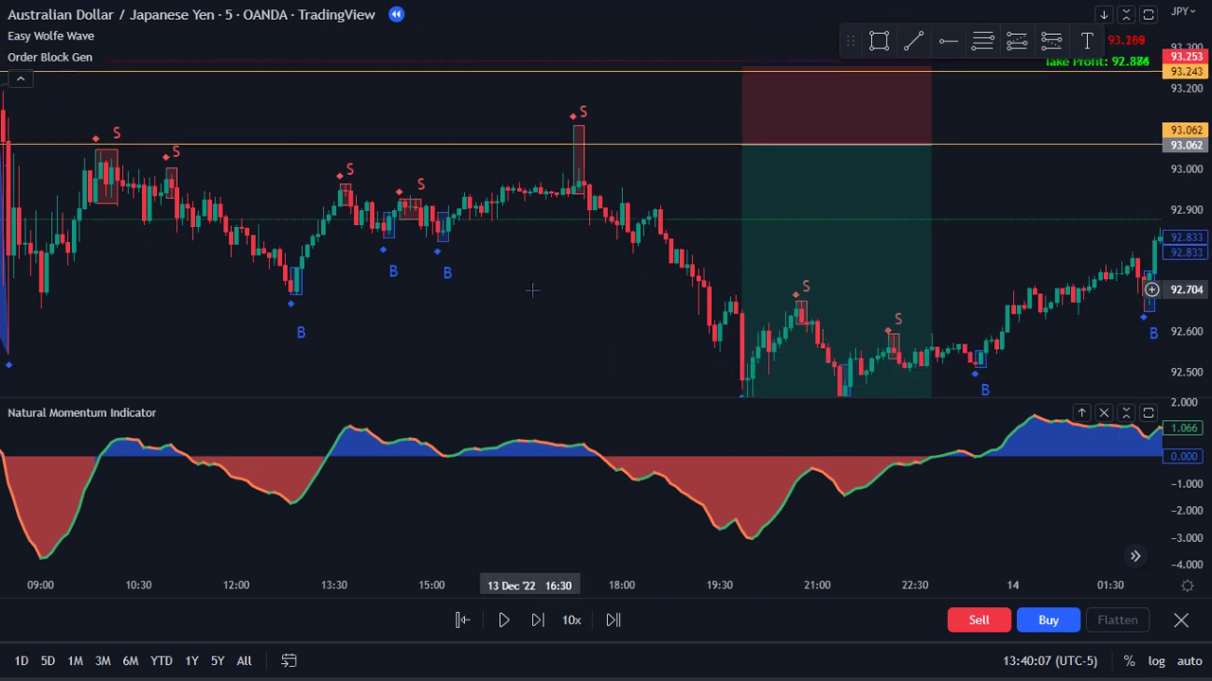
scroll(535, 291, "down", 3)
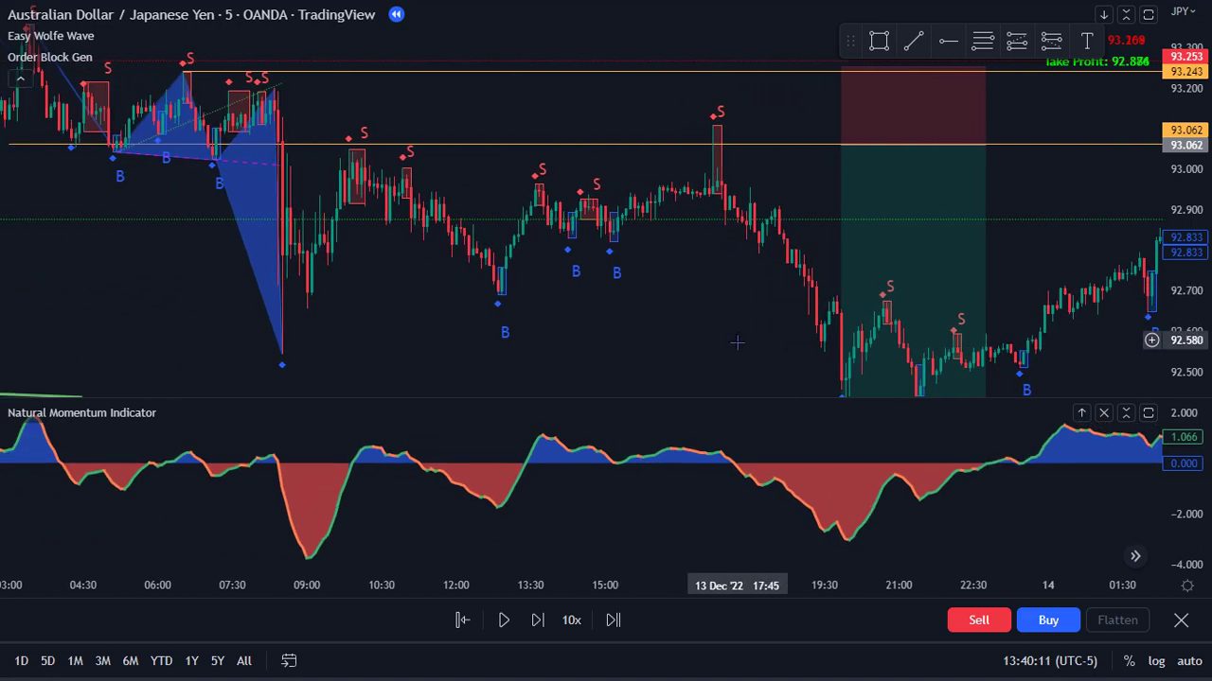
scroll(670, 326, "right", 2)
left_click_drag(662, 344, 553, 316)
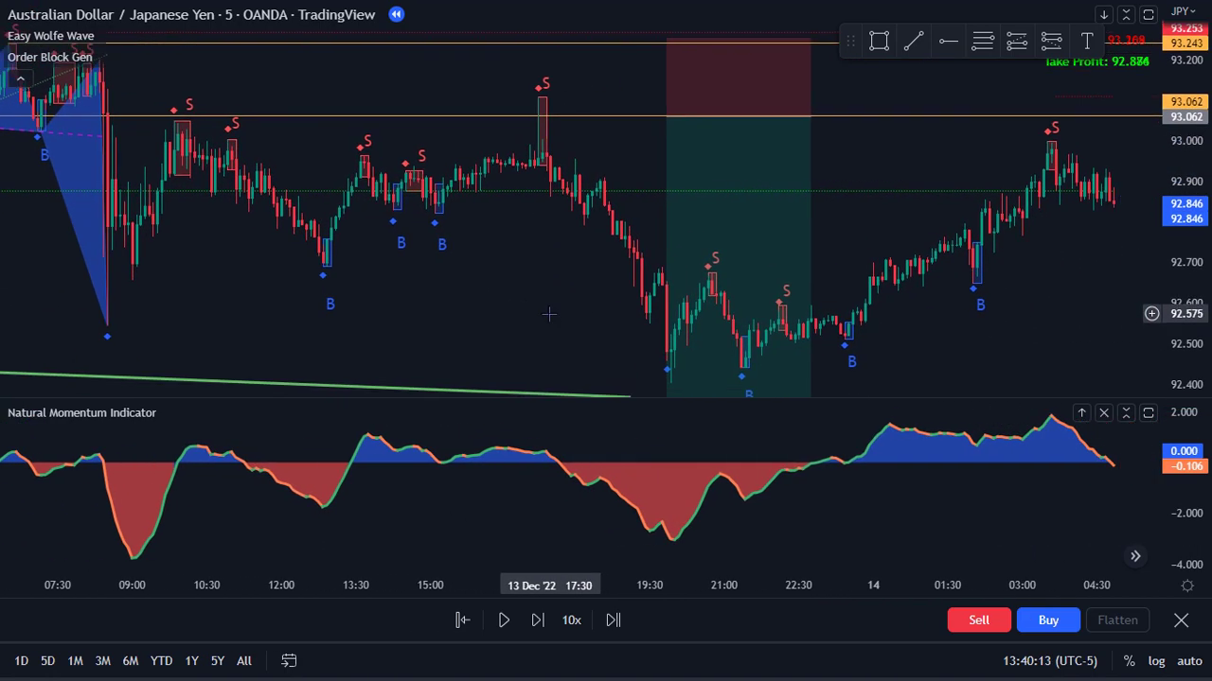
type("1H")
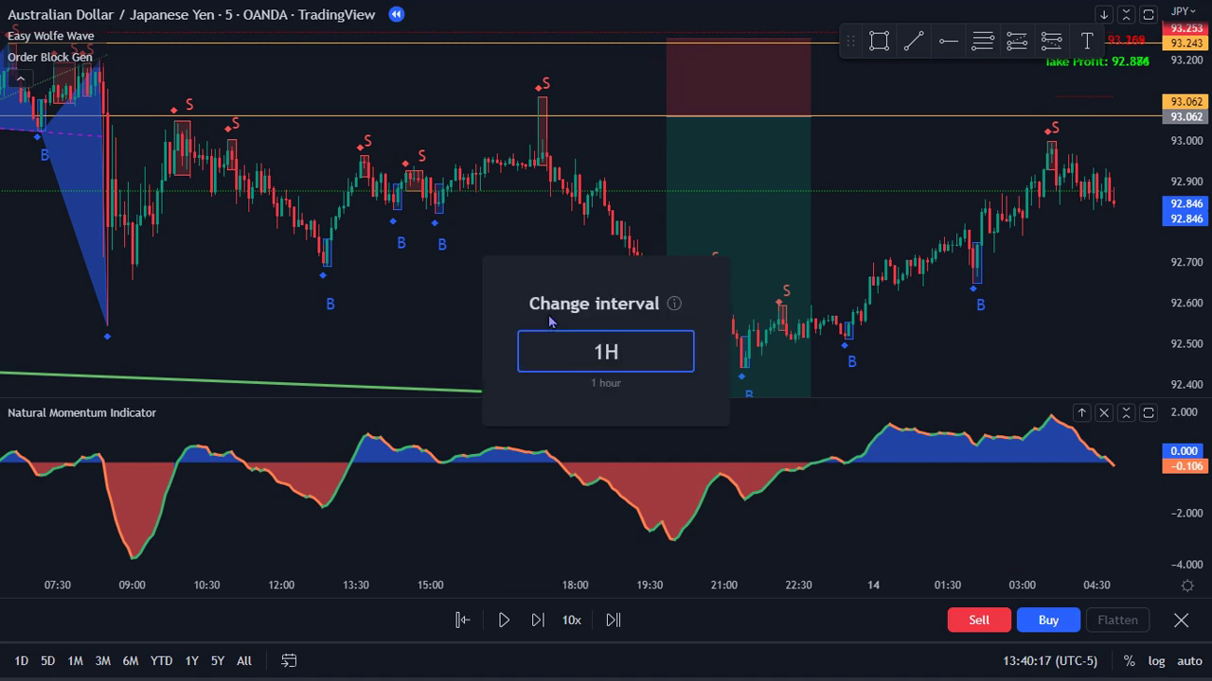
key("Return")
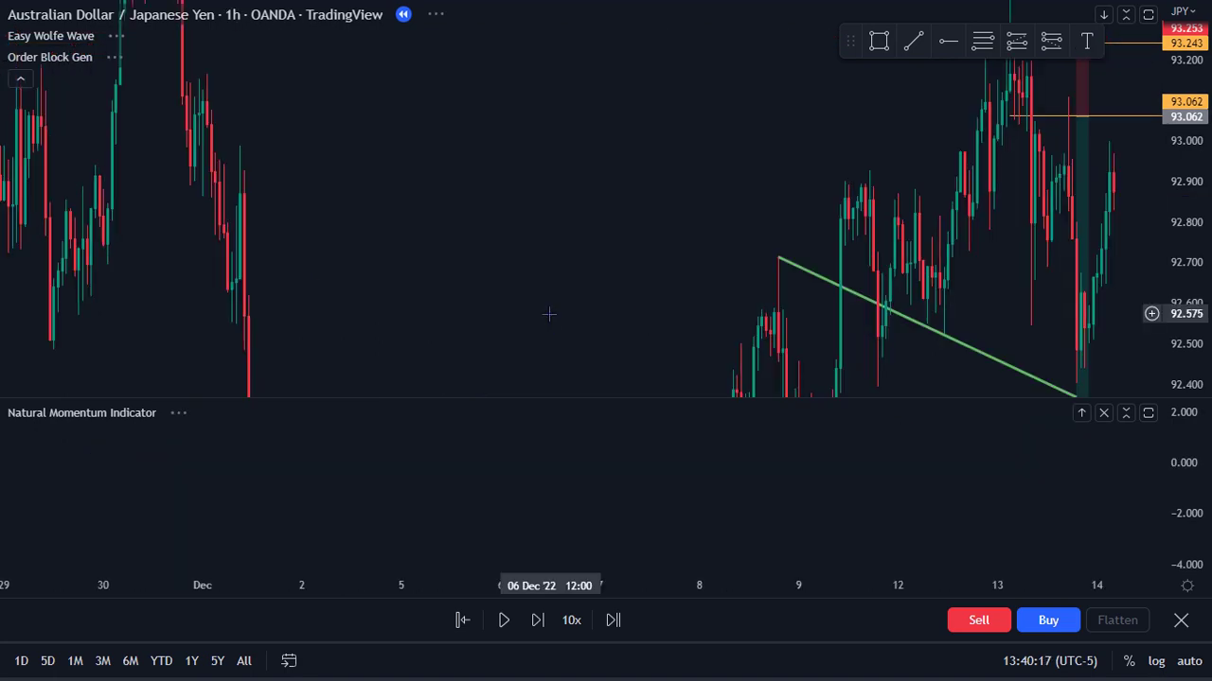
- Move the short position's target to 92.381, at the long green trend line on the 1-hour chart
scroll(735, 252, "up", 2)
left_click_drag(735, 251, 303, 255)
left_click_drag(1183, 312, 1183, 347)
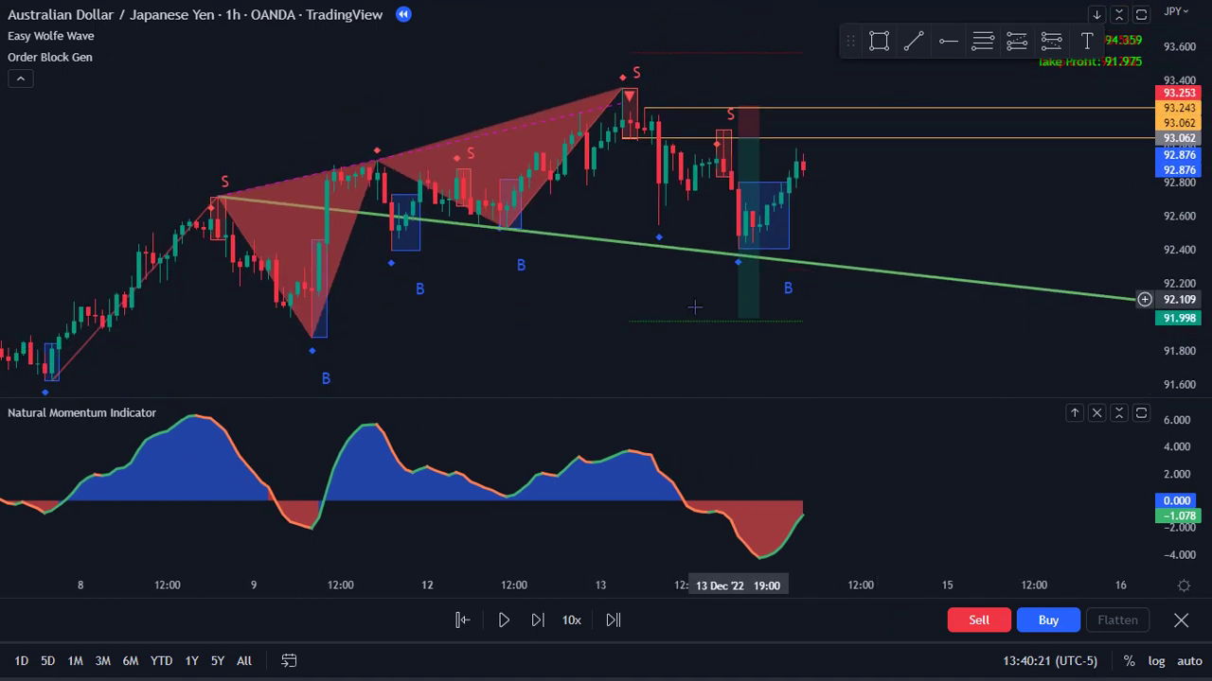
left_click_drag(739, 585, 653, 585)
scroll(470, 252, "down", 3)
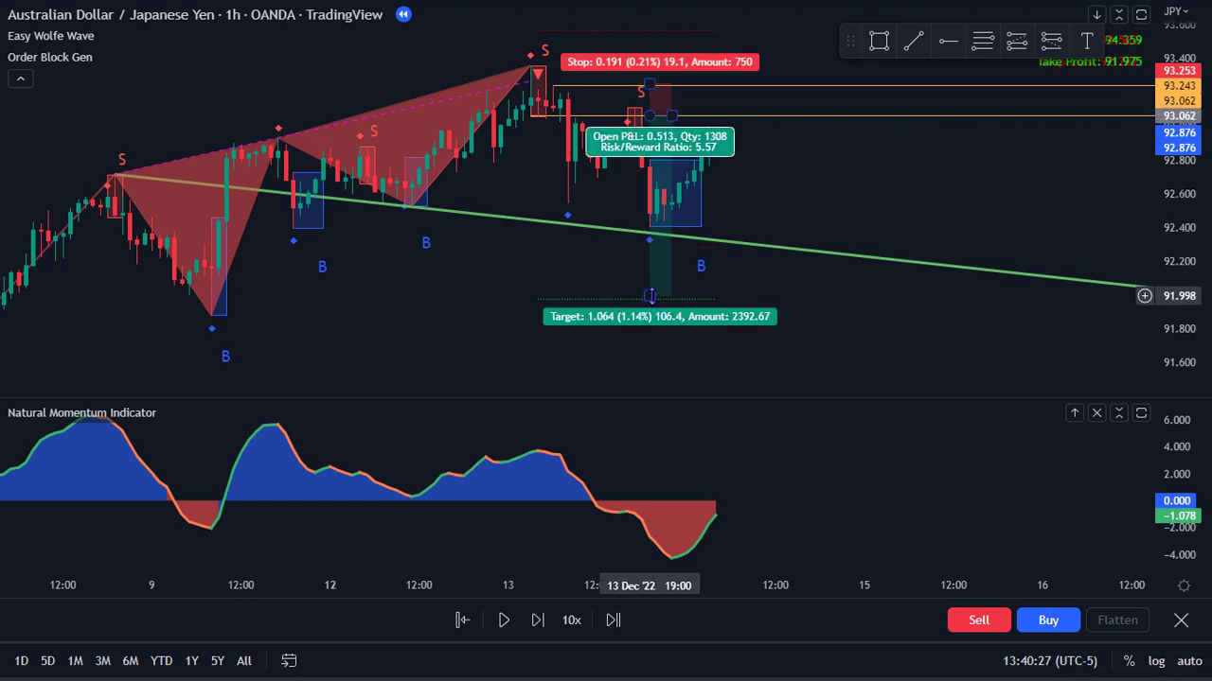
left_click_drag(651, 296, 648, 231)
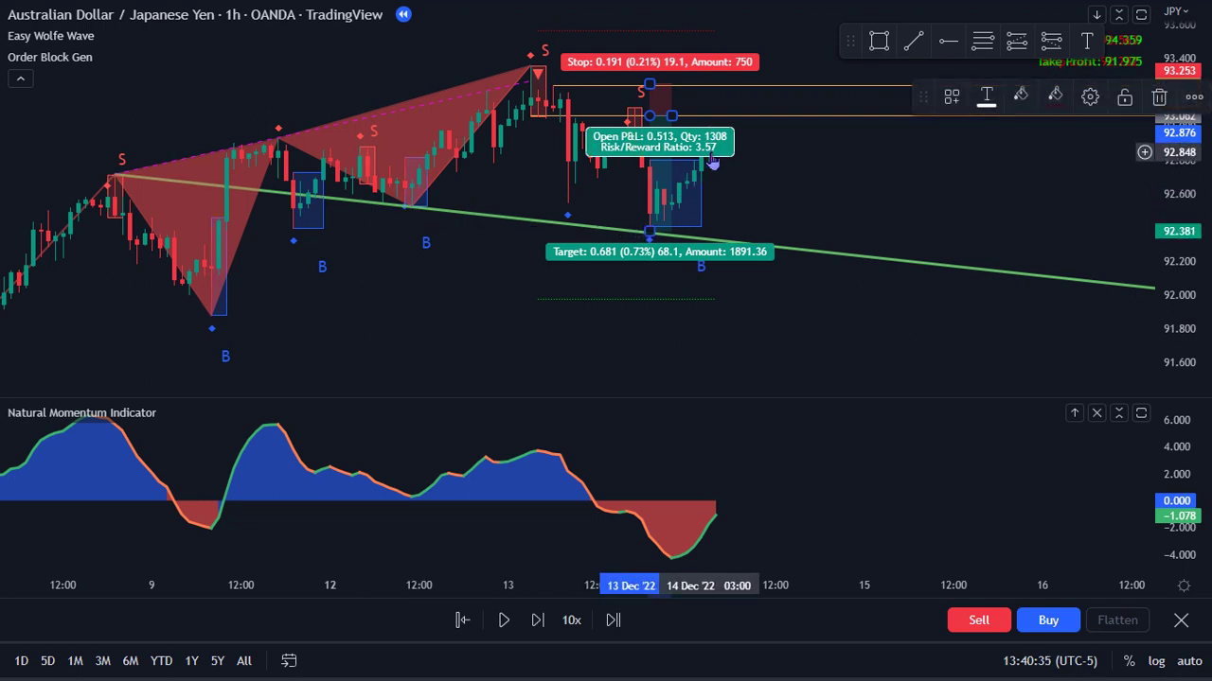
- Mark the 9 Dec '22 swing low with a horizontal ray at 91.894 and extend the short position's target to that level
left_click(948, 41)
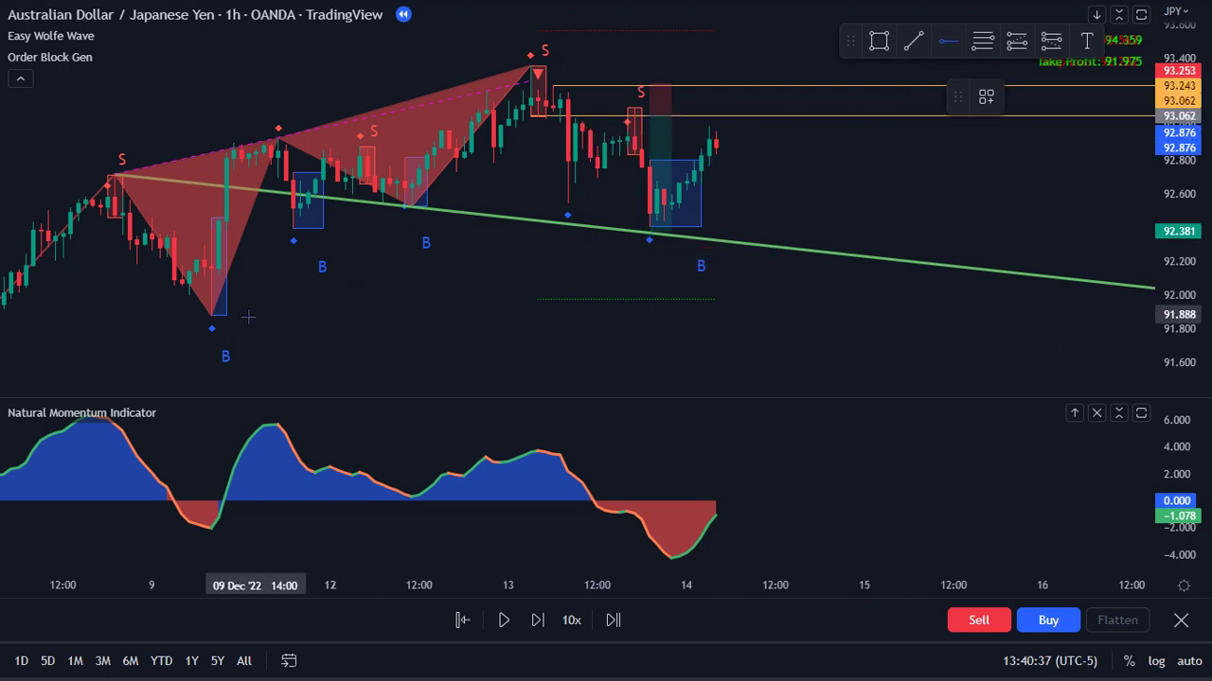
left_click(211, 313)
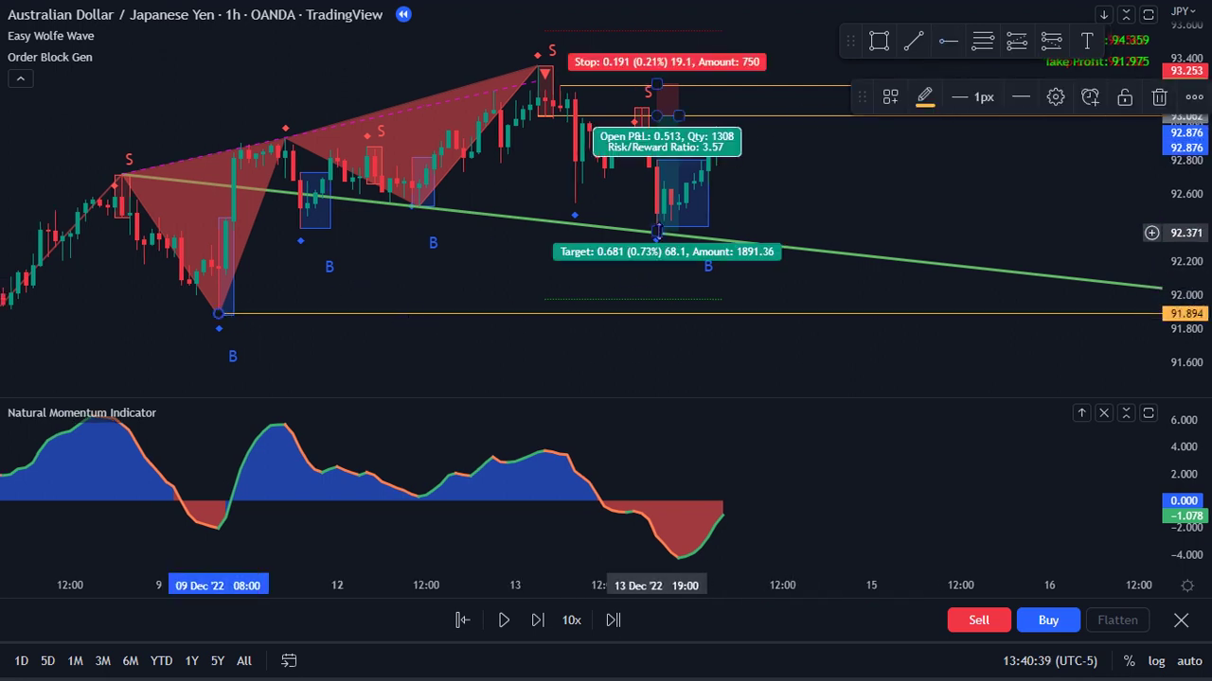
left_click_drag(656, 230, 656, 313)
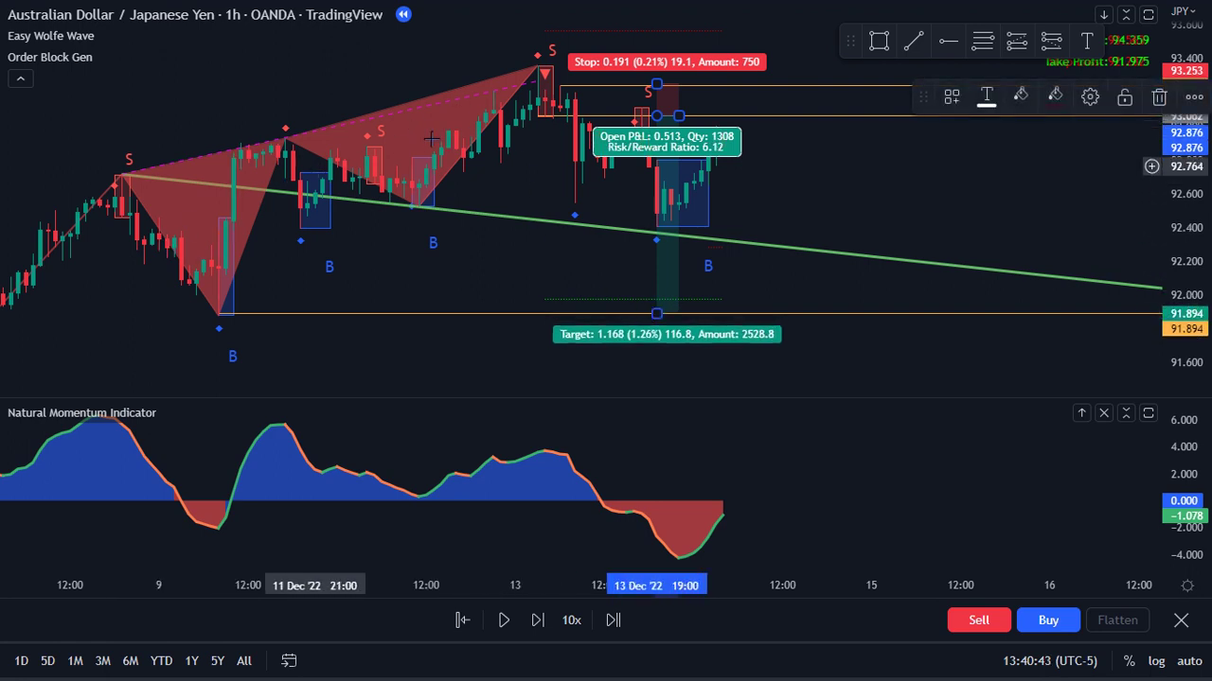
- Play the 1-hour bar replay forward from 14 Dec '22 past the short position's target and pause it around 20 Dec
scroll(757, 176, "up", 3)
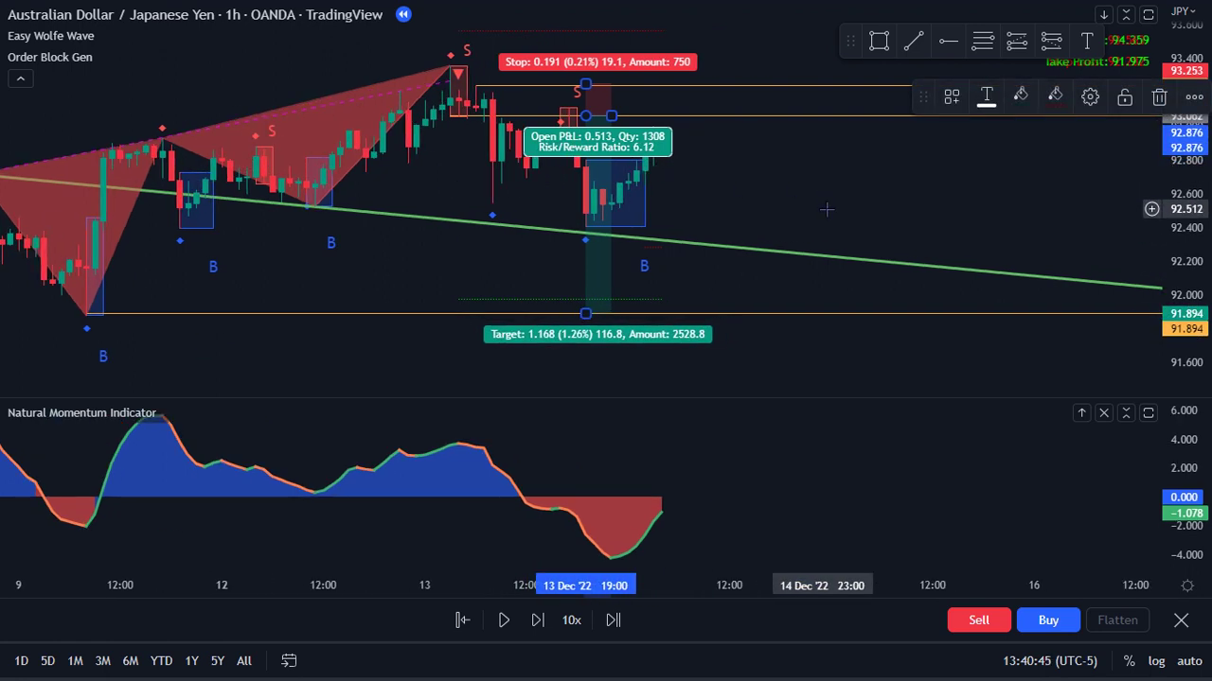
scroll(1027, 585, "down", 3)
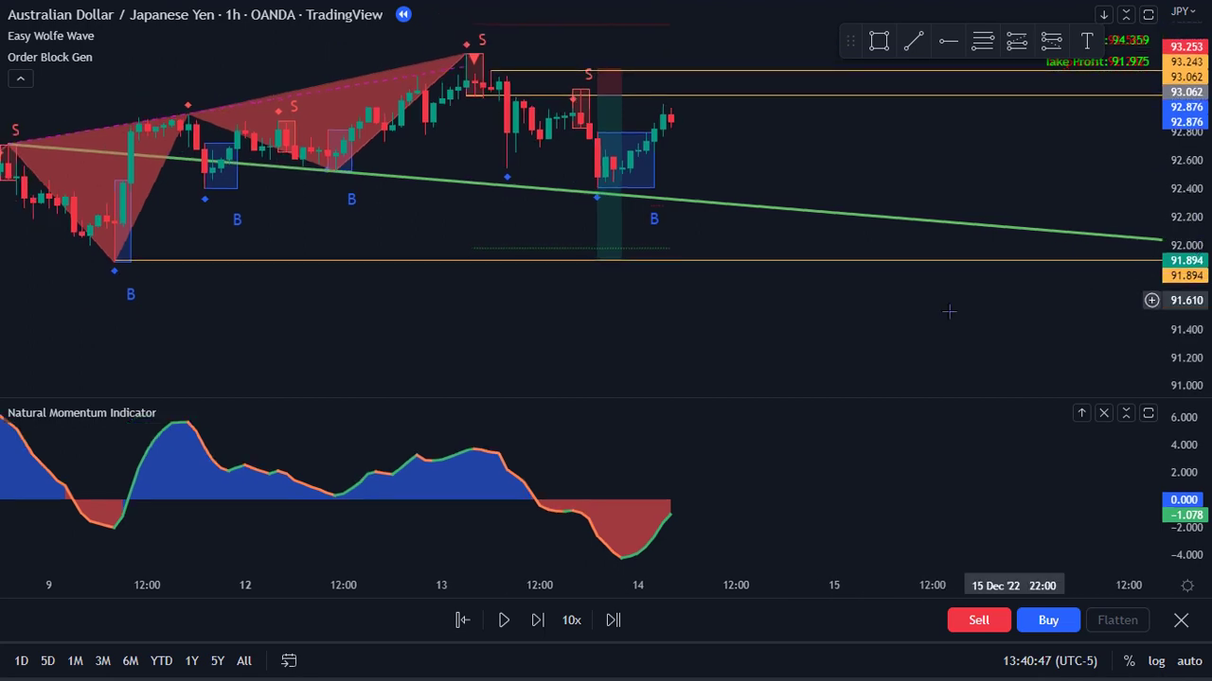
left_click(507, 620)
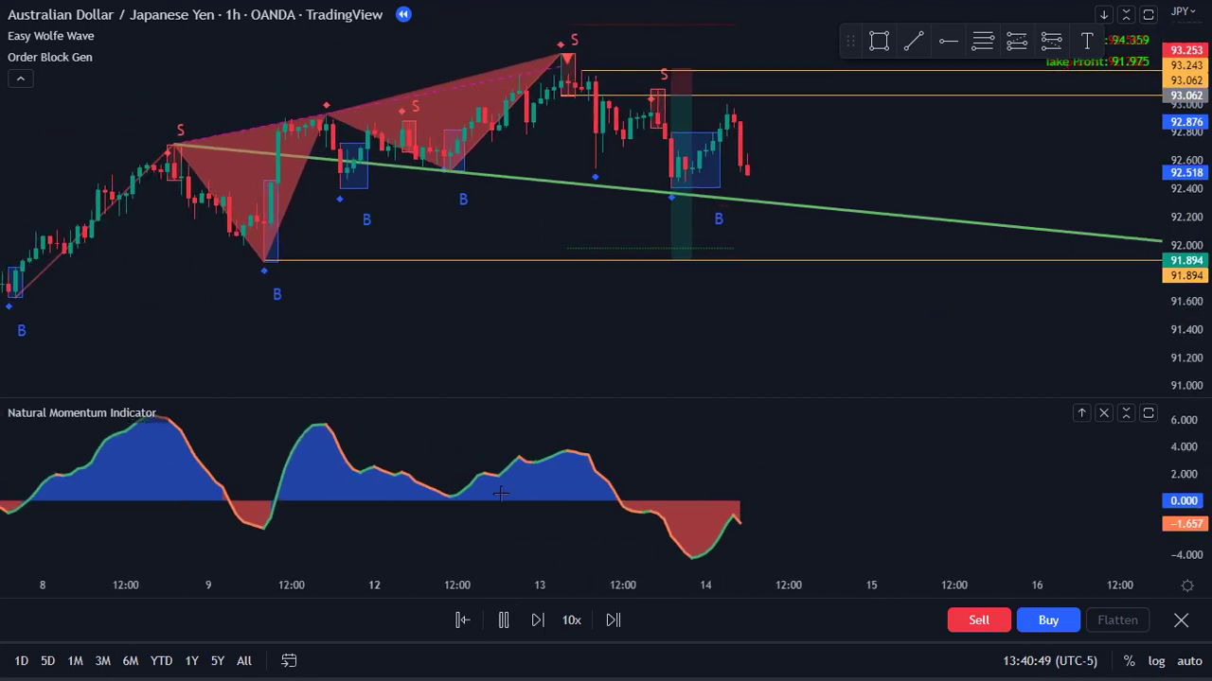
scroll(746, 339, "down", 2)
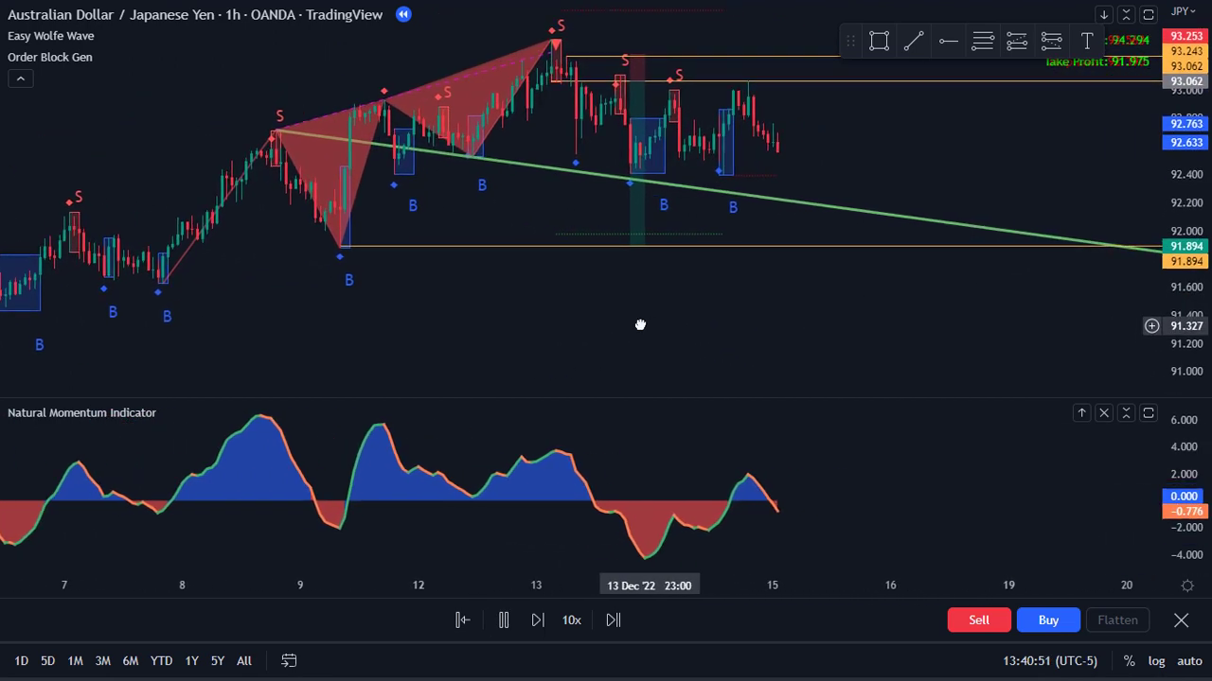
scroll(549, 289, "down", 3)
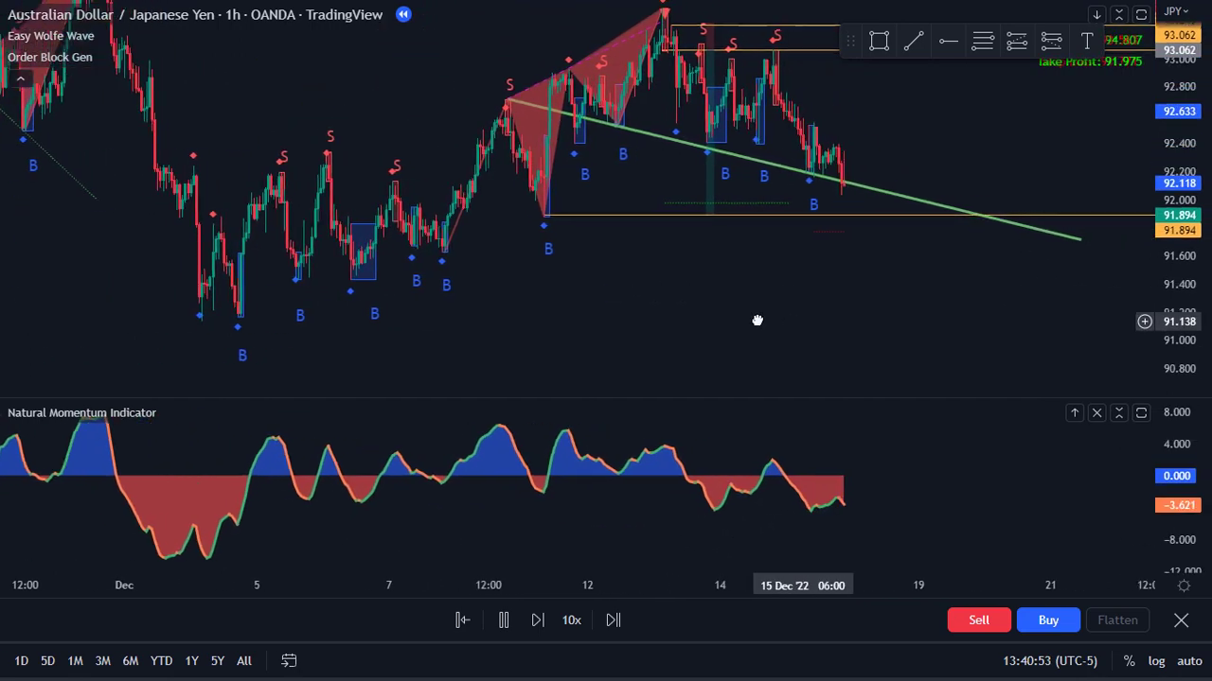
scroll(758, 319, "down", 2)
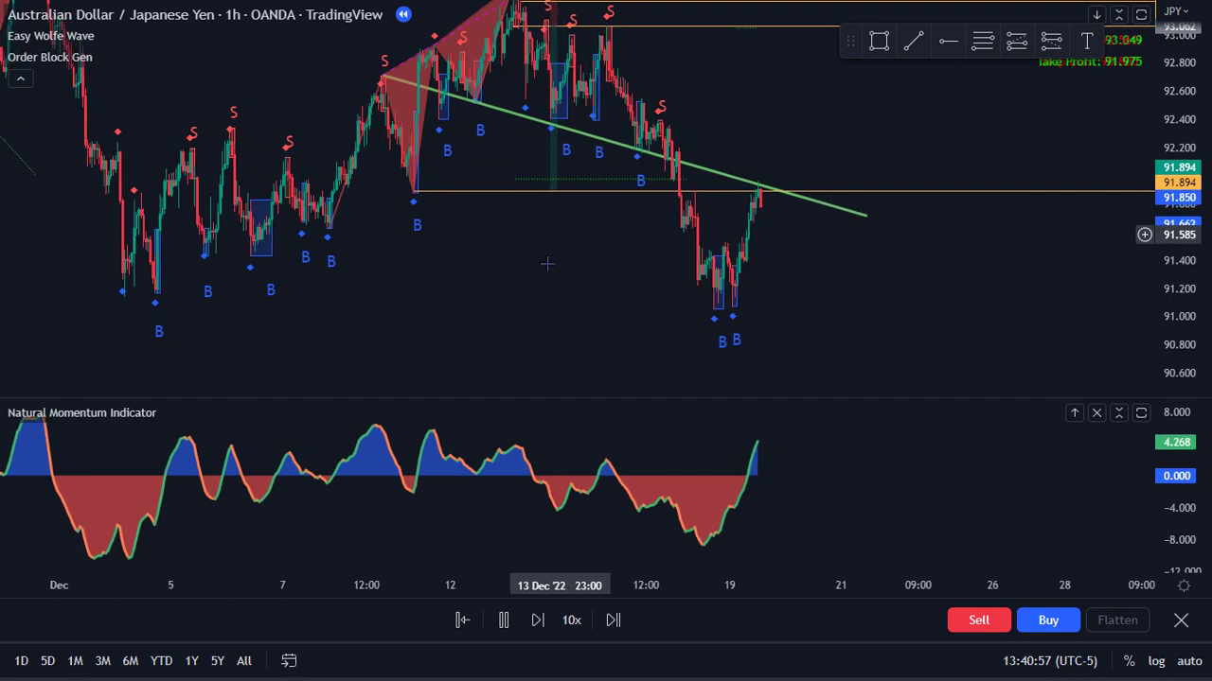
left_click(504, 620)
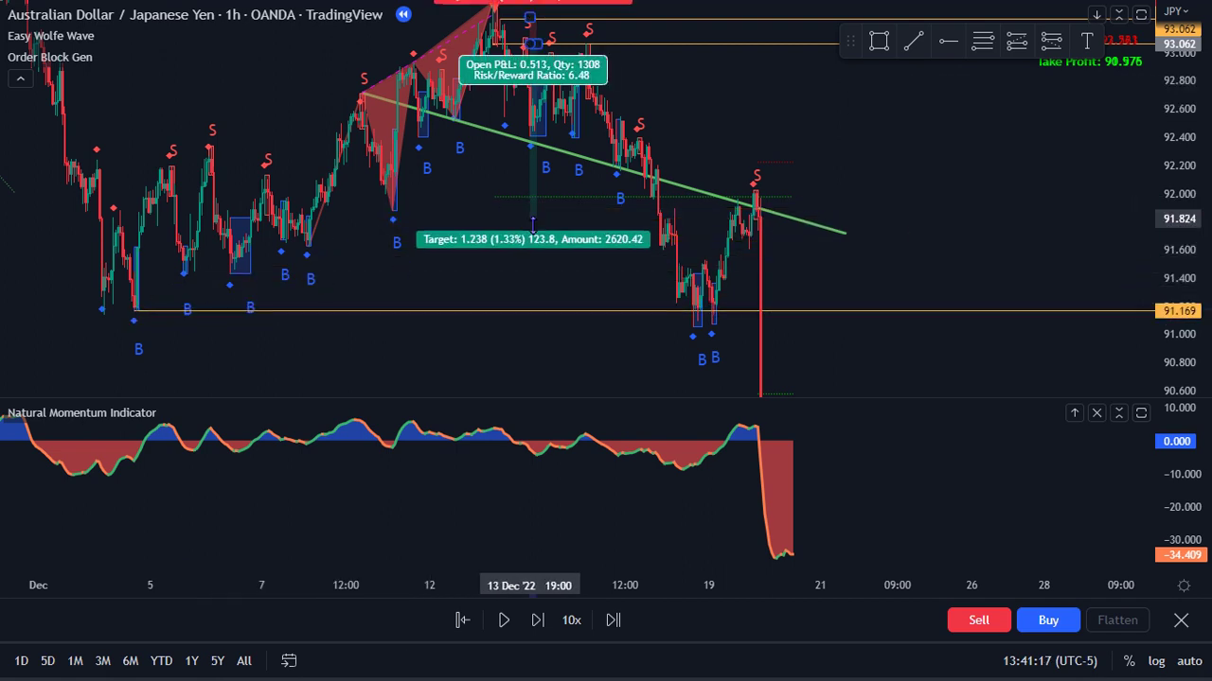
- Move the short position's target to 91.163, at the horizontal ray from the early-December low, and review the whole trade from entry to target
left_click_drag(532, 225, 527, 311)
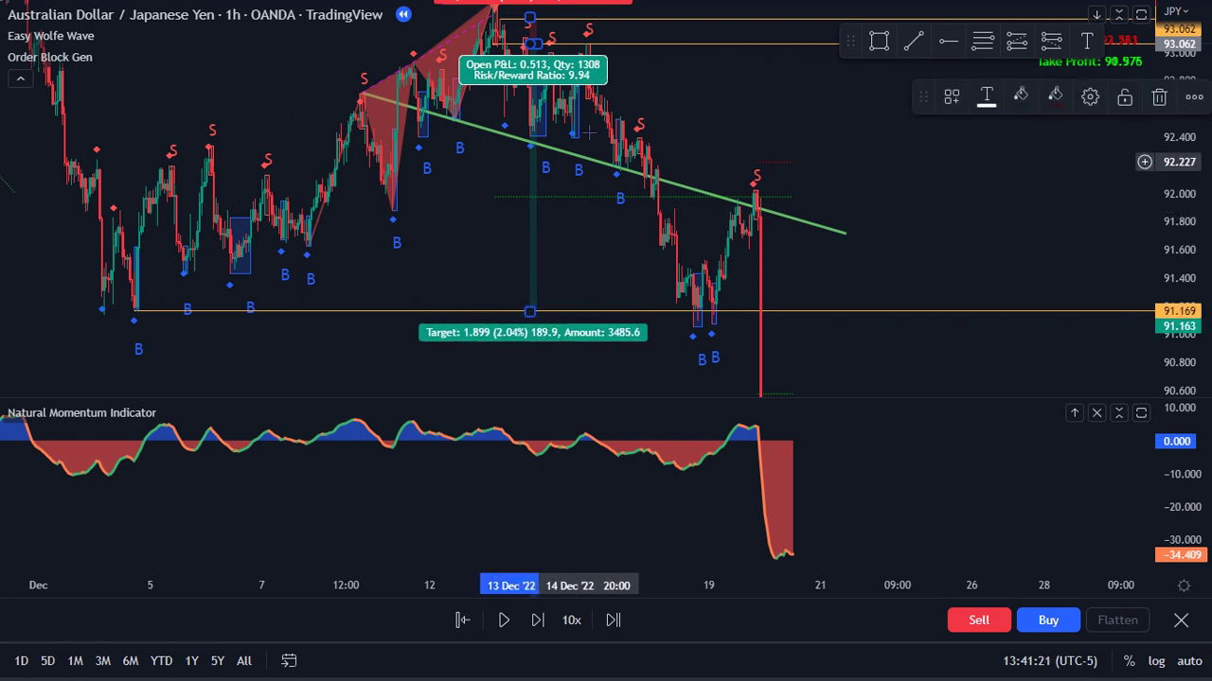
scroll(582, 95, "up", 3)
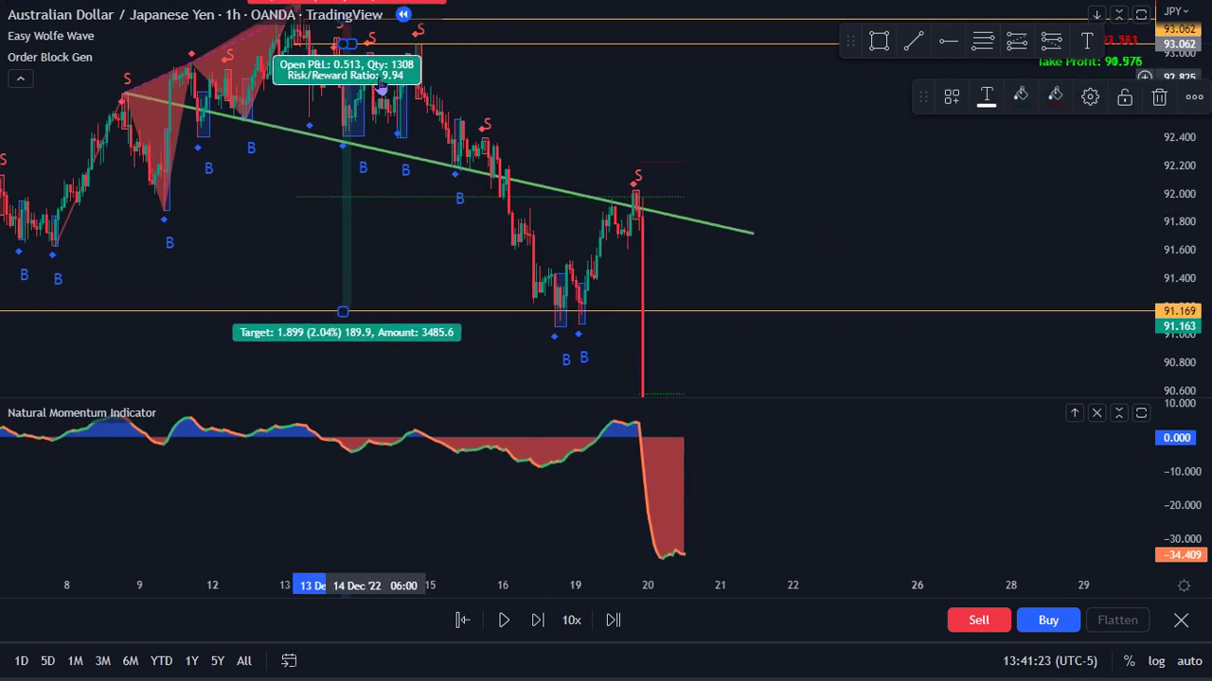
left_click_drag(515, 85, 685, 140)
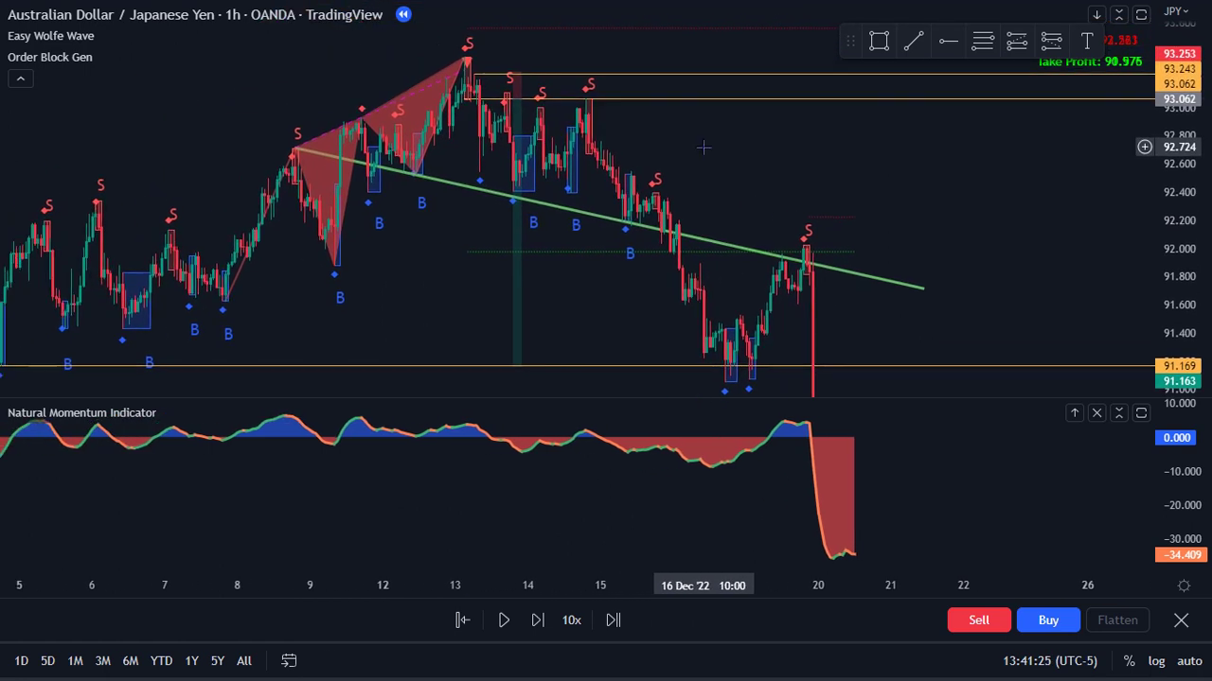
mouse_move(515, 109)
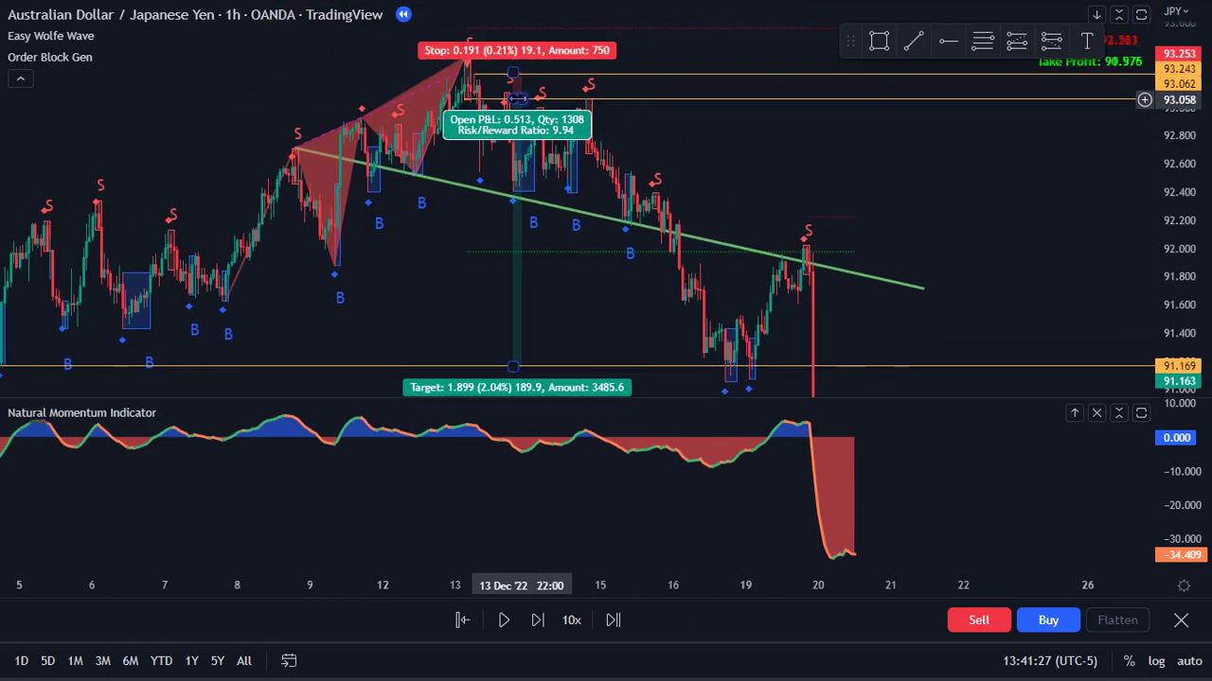
scroll(516, 109, "up", 2)
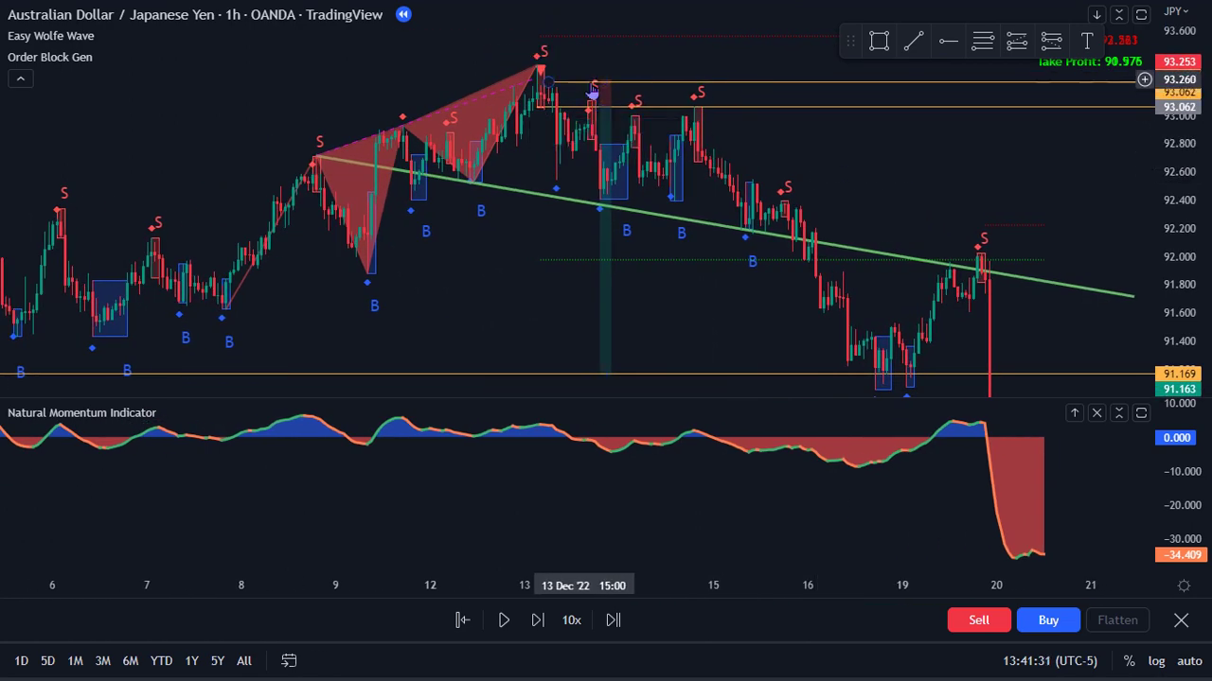
left_click_drag(899, 170, 727, 129)
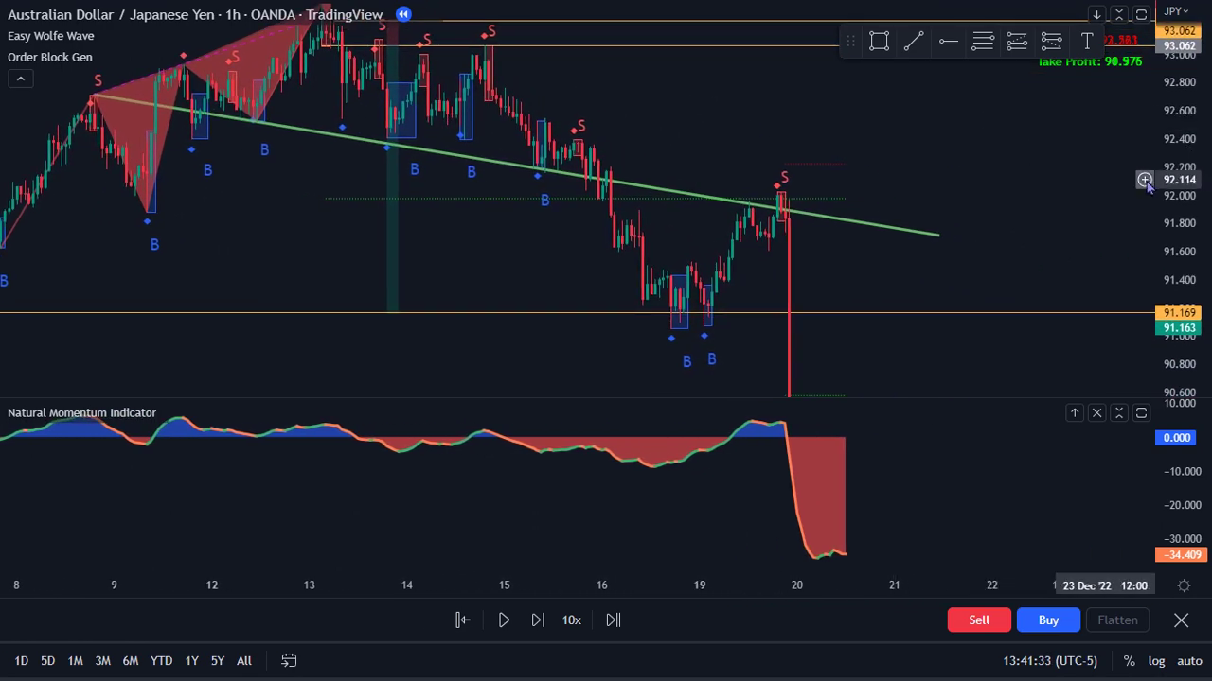
- Continue the bar replay beyond the sharp 20 Dec '22 drop, pause it around 26 Dec, and review the move against the short position
scroll(1016, 349, "down", 2)
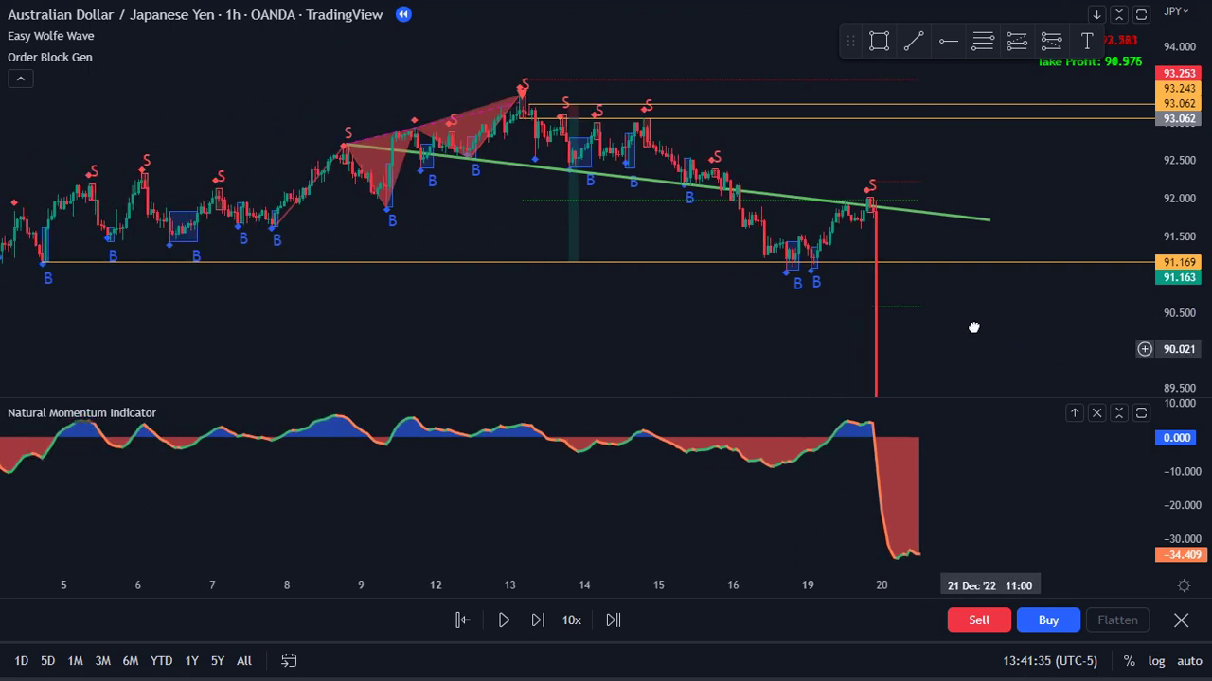
left_click_drag(974, 327, 811, 238)
scroll(811, 237, "down", 2)
scroll(987, 492, "down", 1)
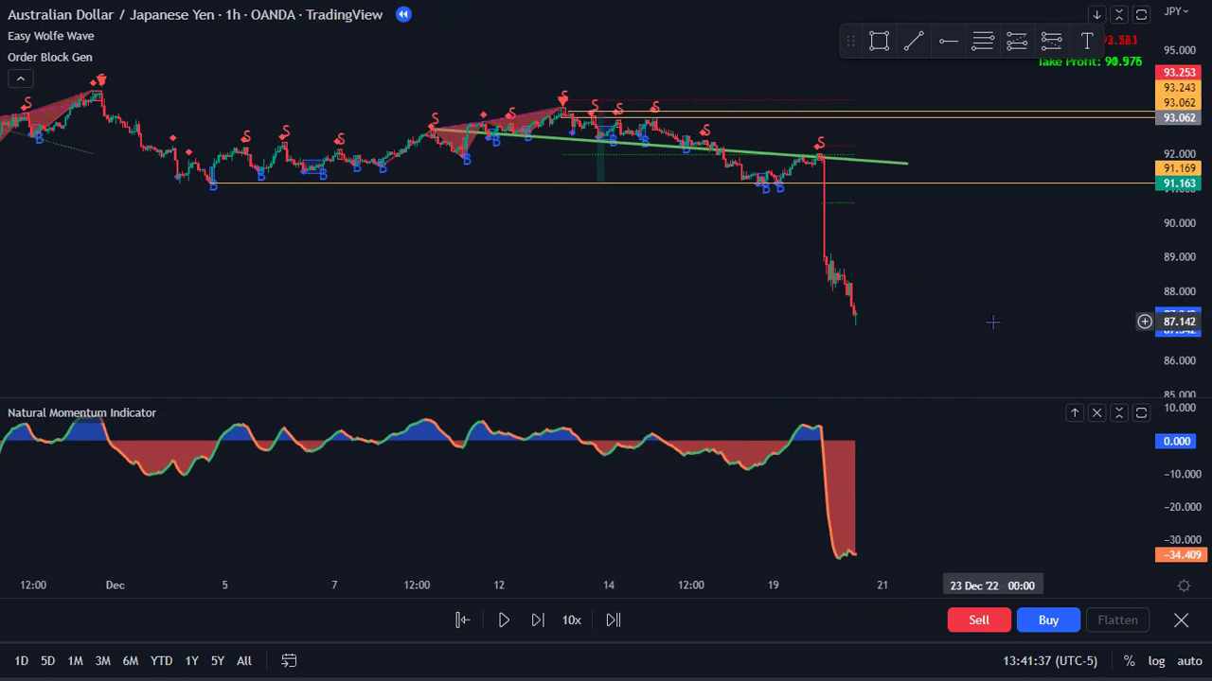
left_click(505, 624)
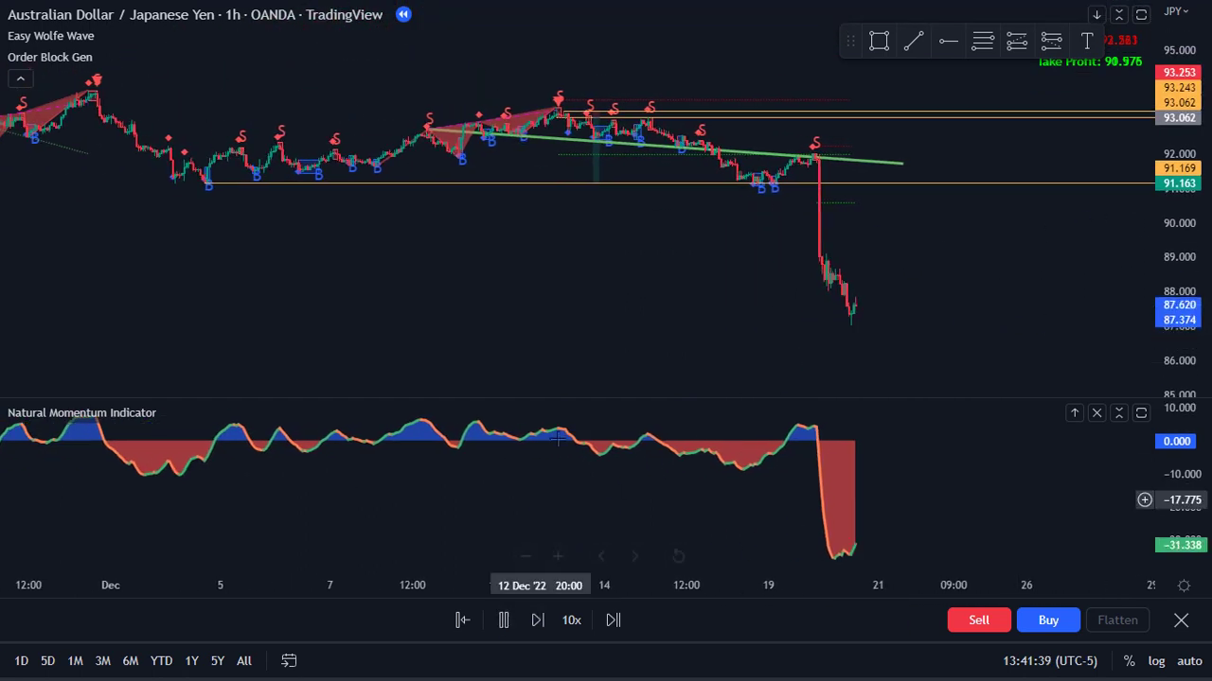
left_click_drag(1174, 221, 1104, 335)
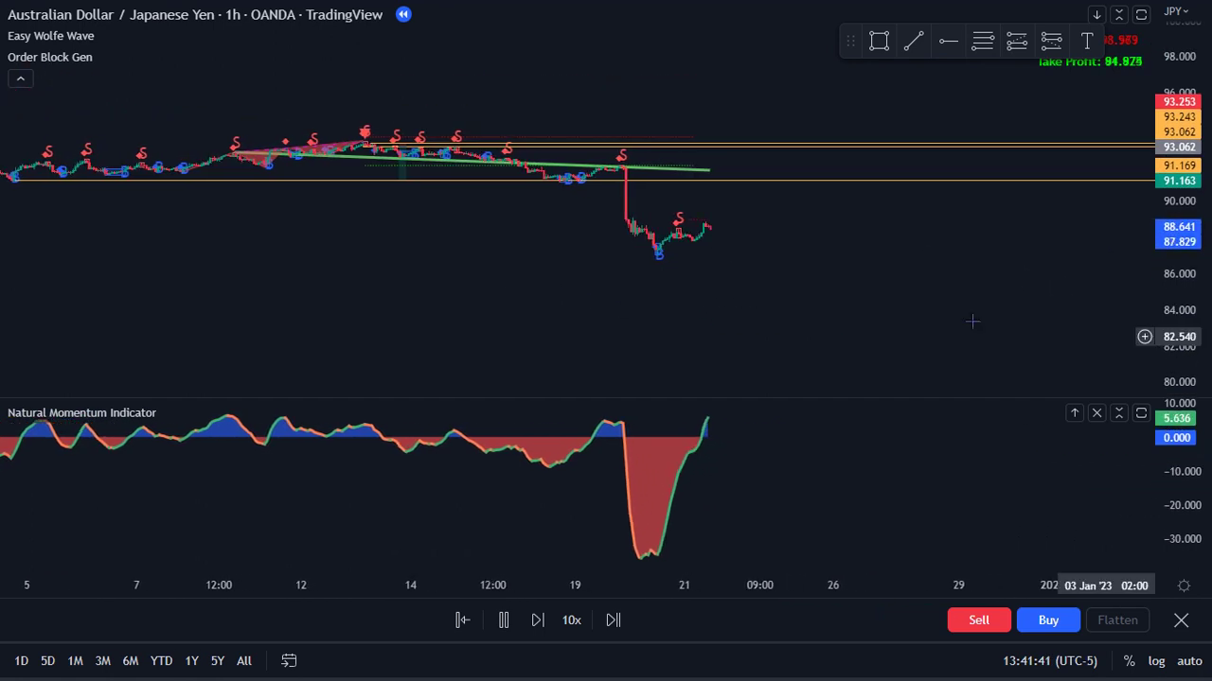
scroll(692, 194, "down", 2)
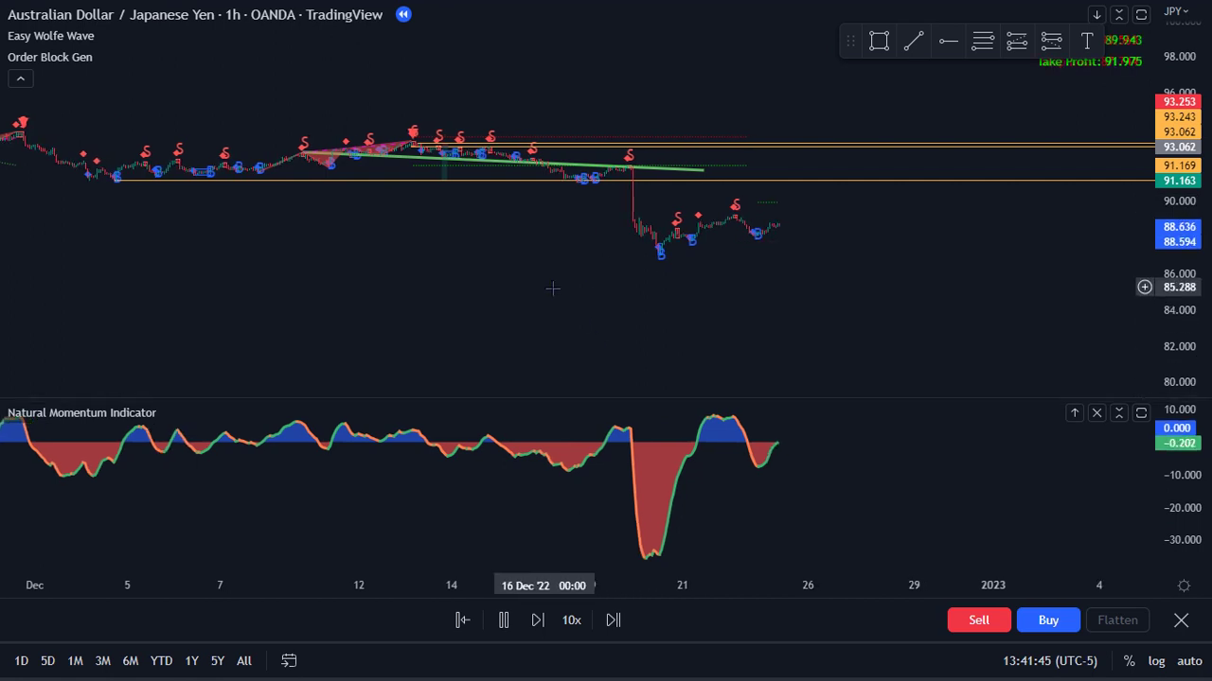
scroll(557, 292, "down", 1)
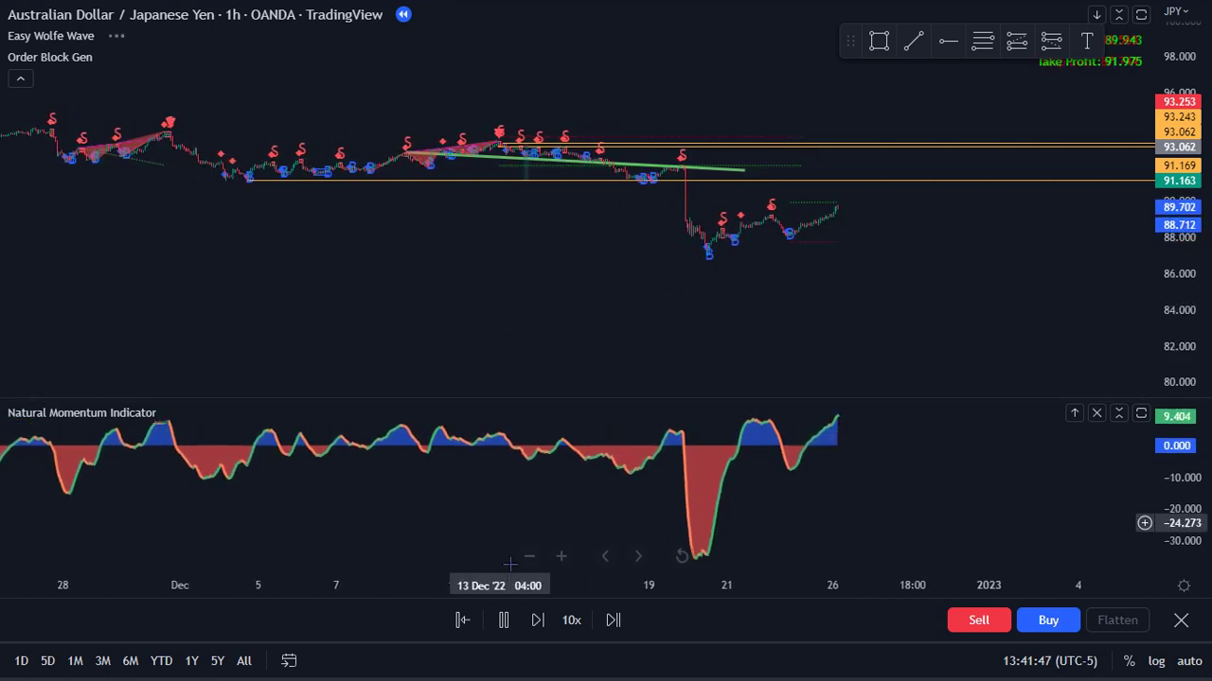
left_click(503, 620)
scroll(879, 349, "up", 1)
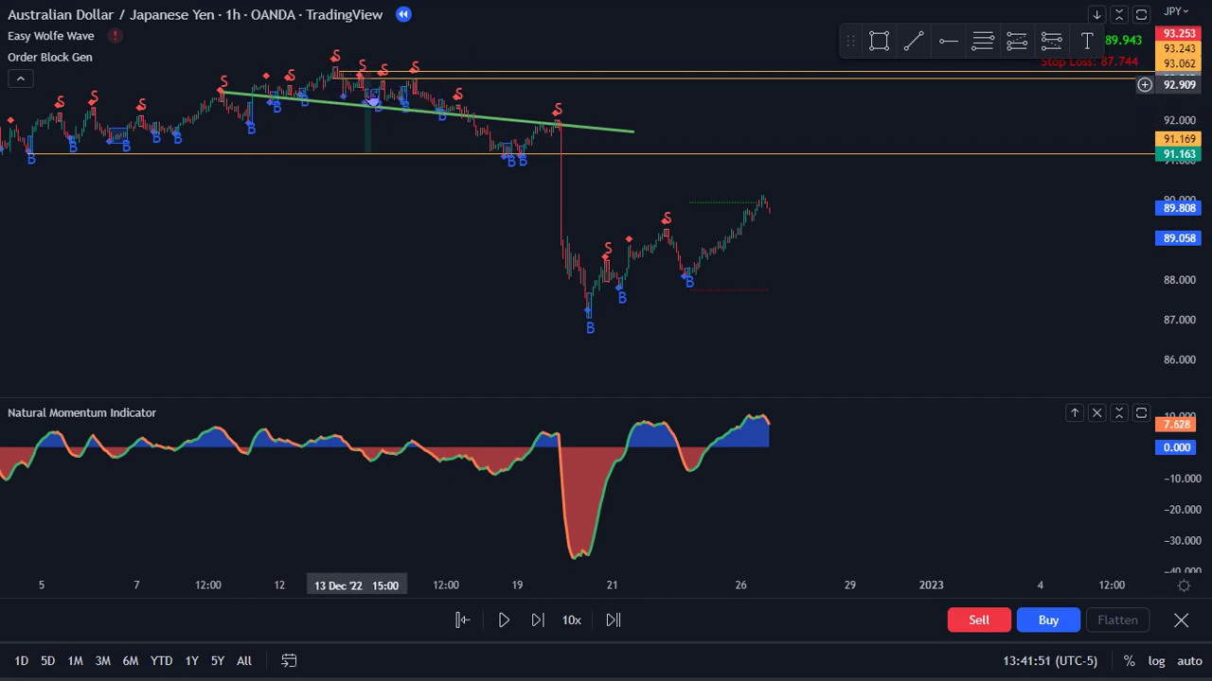
left_click_drag(340, 243, 373, 314)
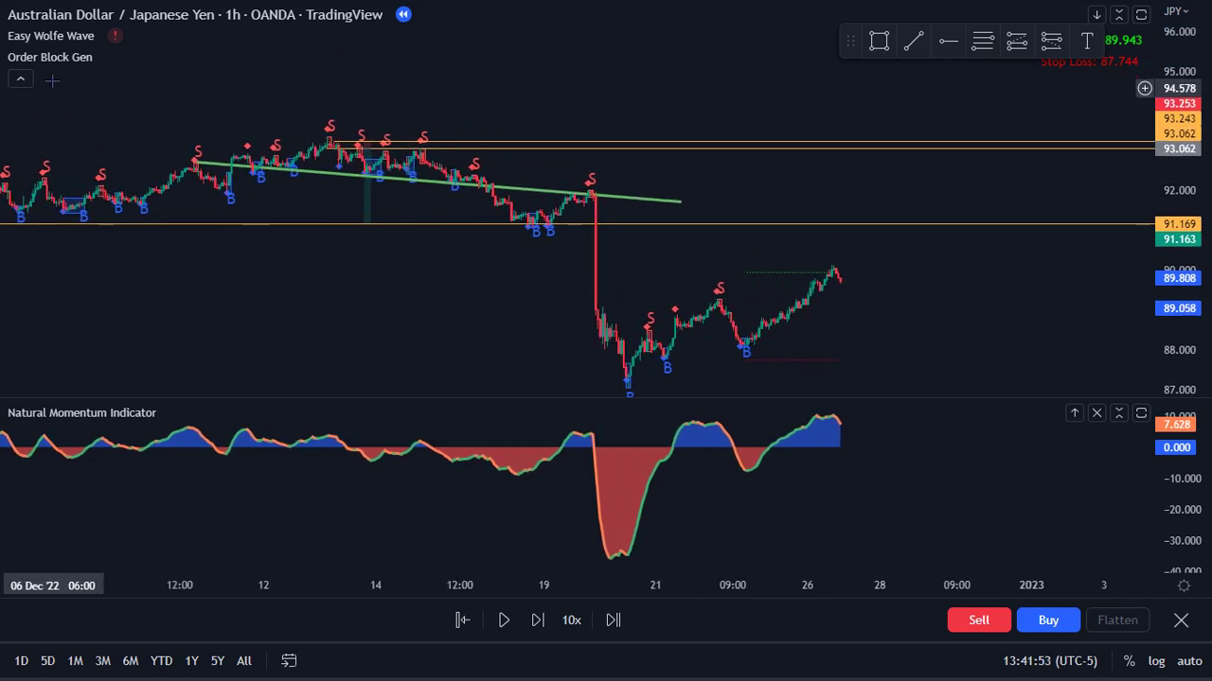